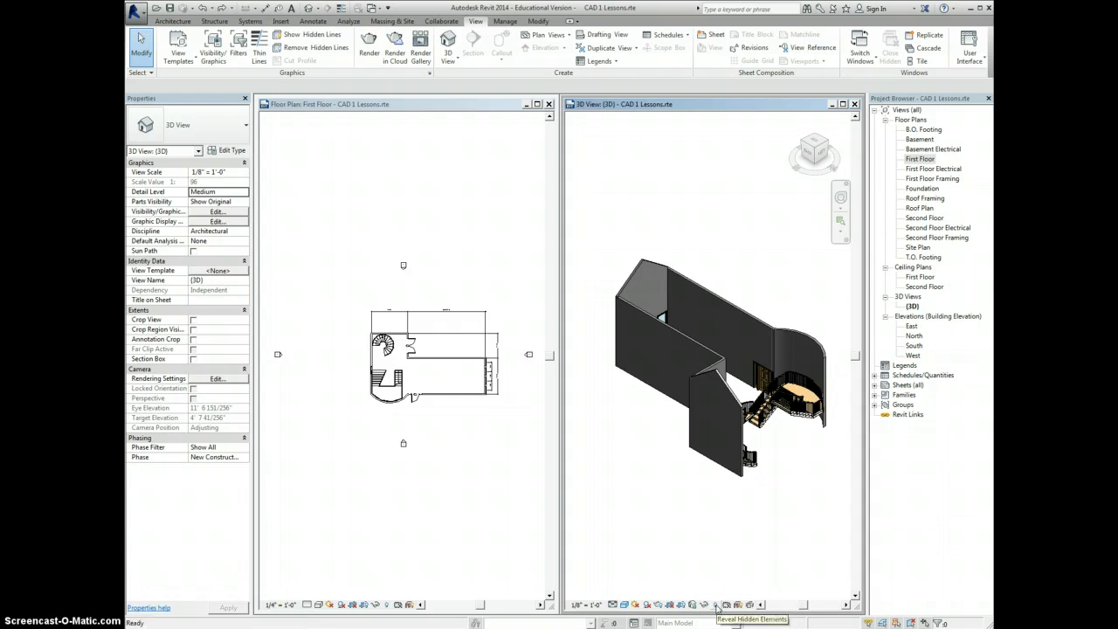
# Reveal the hidden elements in the 3D view and unhide the Generic - 6" exterior wall that hosts the casement window
pyautogui.click(716, 604)
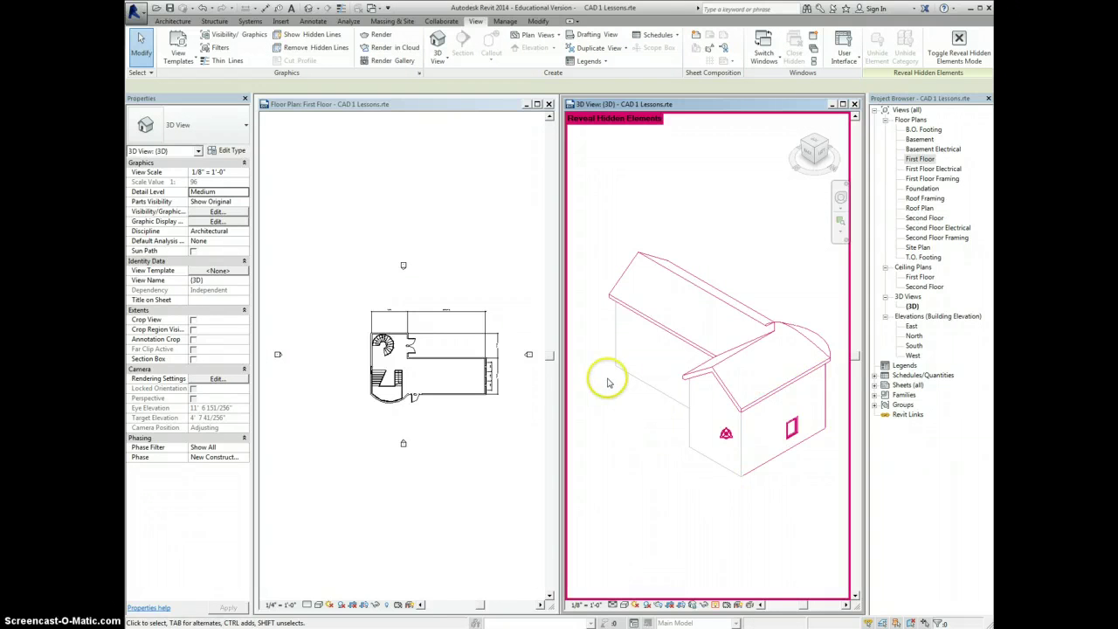
pyautogui.click(762, 468)
pyautogui.click(791, 433)
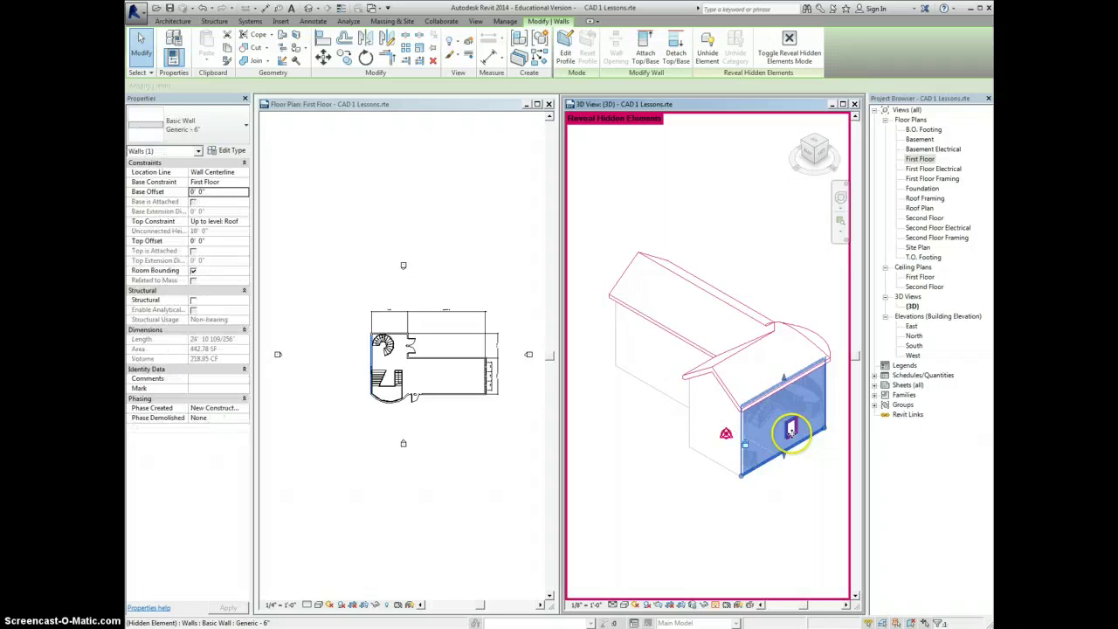
pyautogui.click(790, 429)
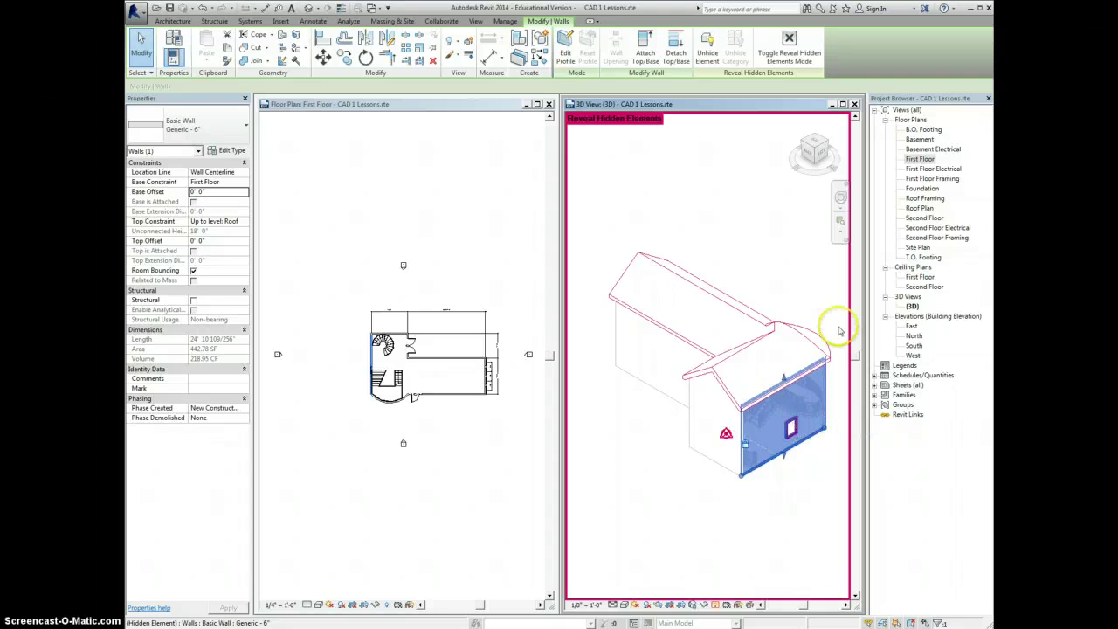
pyautogui.click(712, 48)
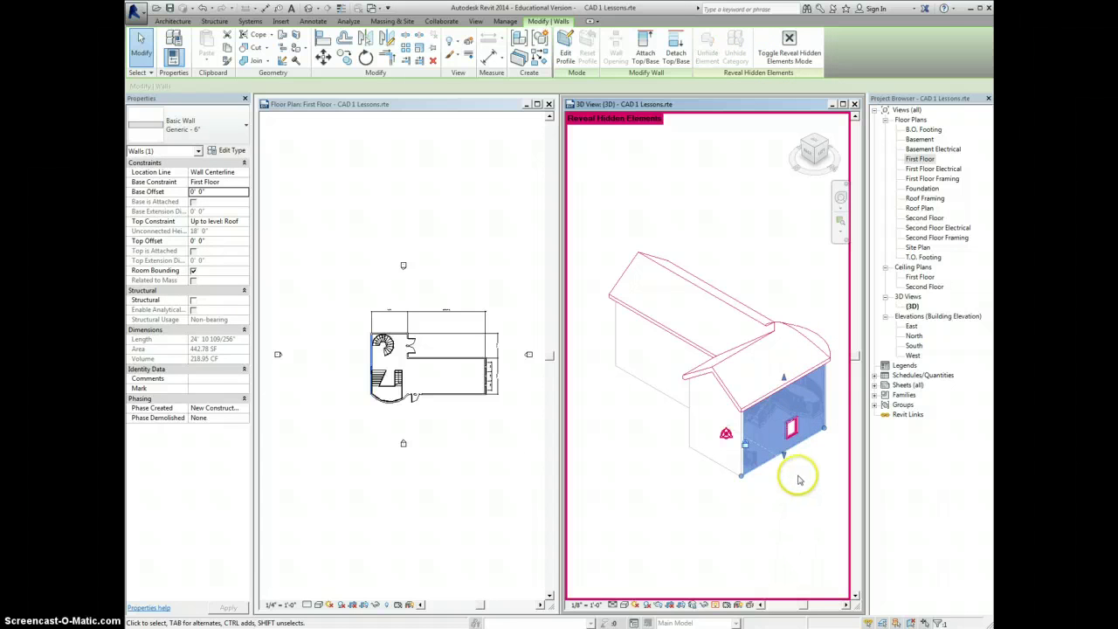
pyautogui.click(798, 461)
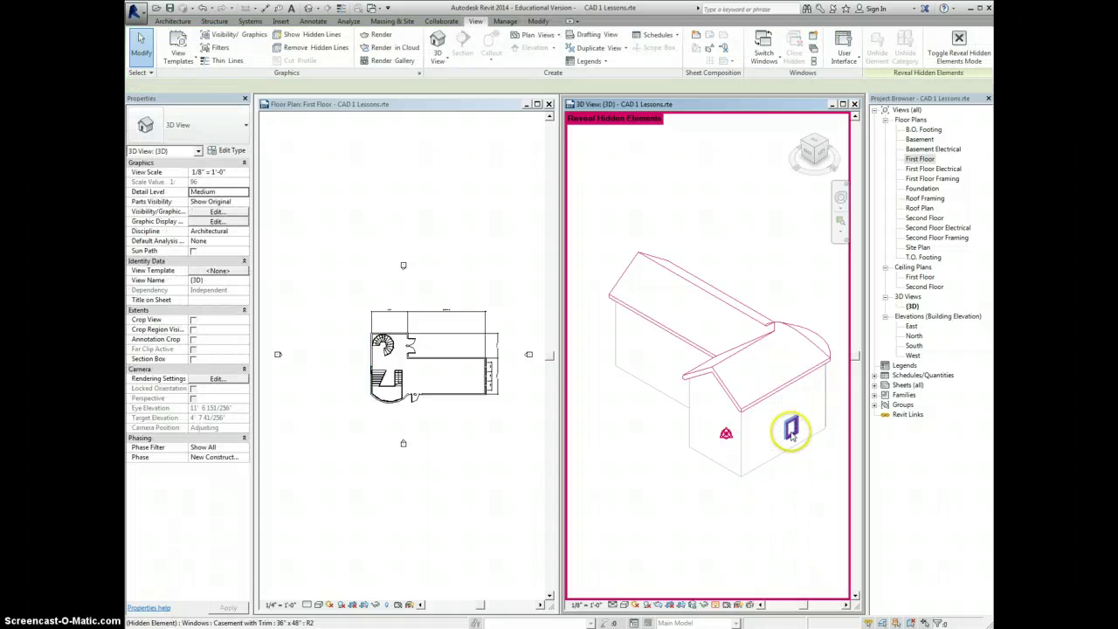
# Unhide the 36" x 48" casement window in that wall and leave the Reveal Hidden Elements mode
pyautogui.click(792, 428)
pyautogui.click(628, 48)
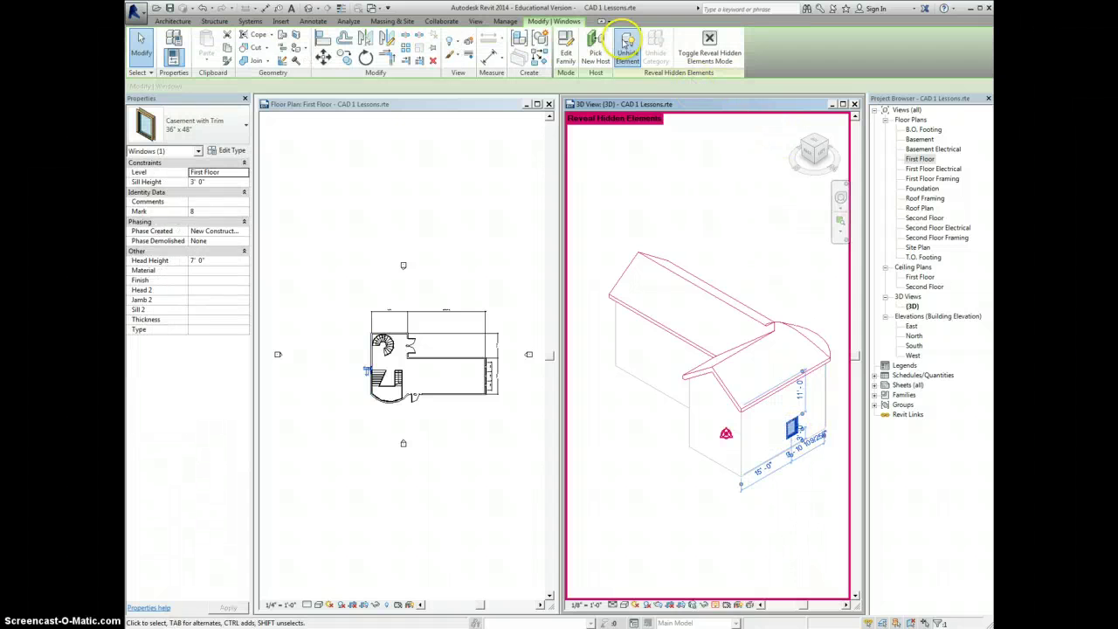
pyautogui.click(811, 496)
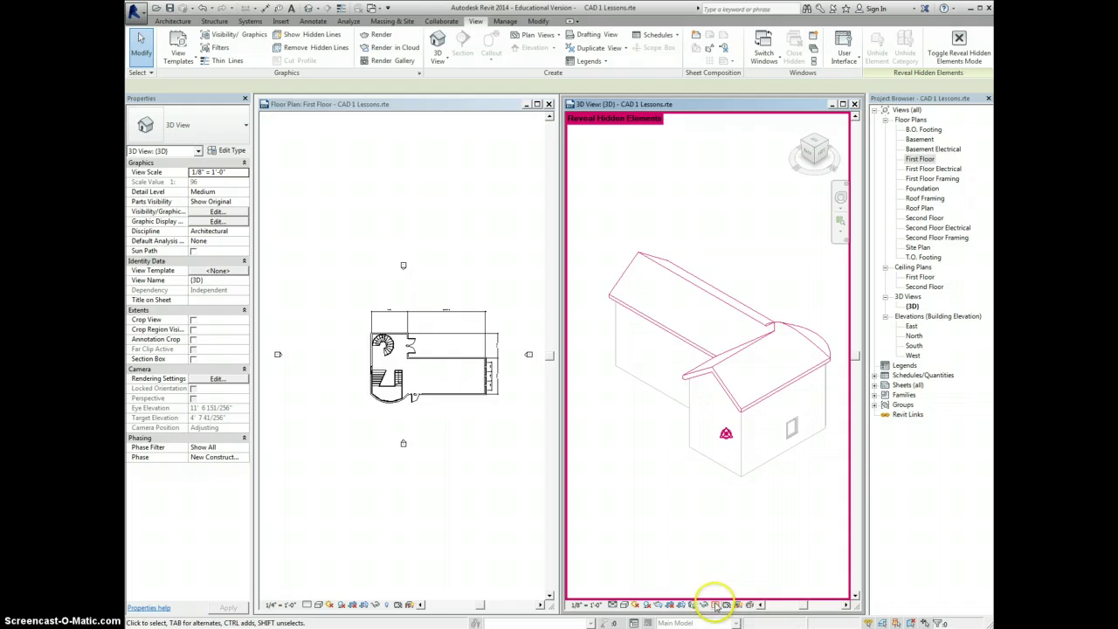
pyautogui.click(715, 605)
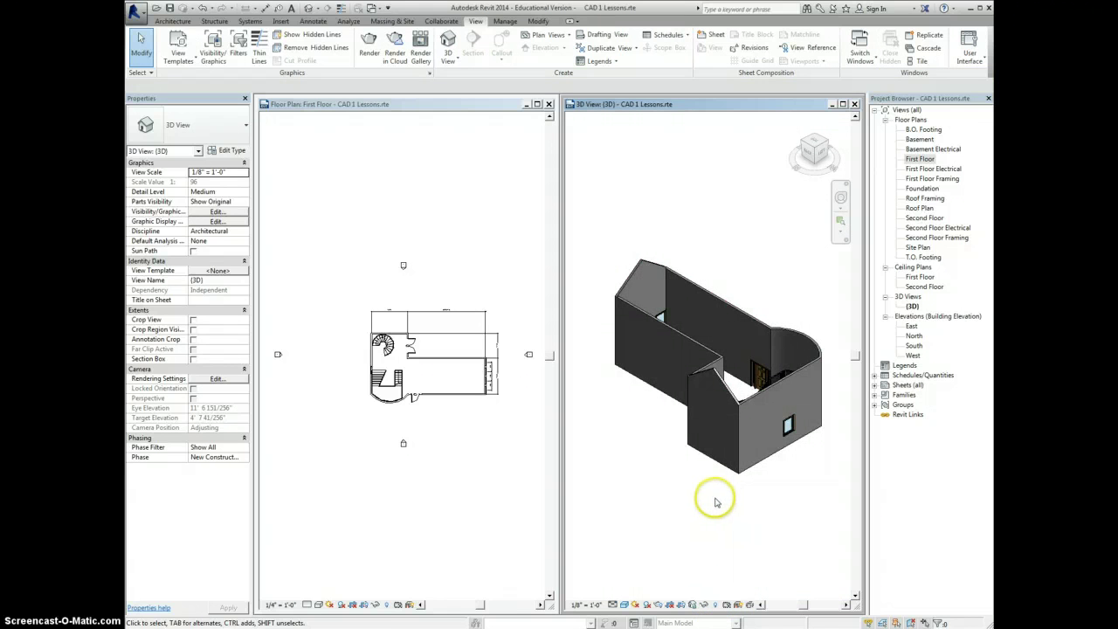
pyautogui.moveTo(722, 449)
pyautogui.keyDown('shift'); pyautogui.mouseDown(button='middle')
pyautogui.moveTo(725, 464)
pyautogui.moveTo(707, 449)
pyautogui.mouseUp(button='middle'); pyautogui.keyUp('shift')
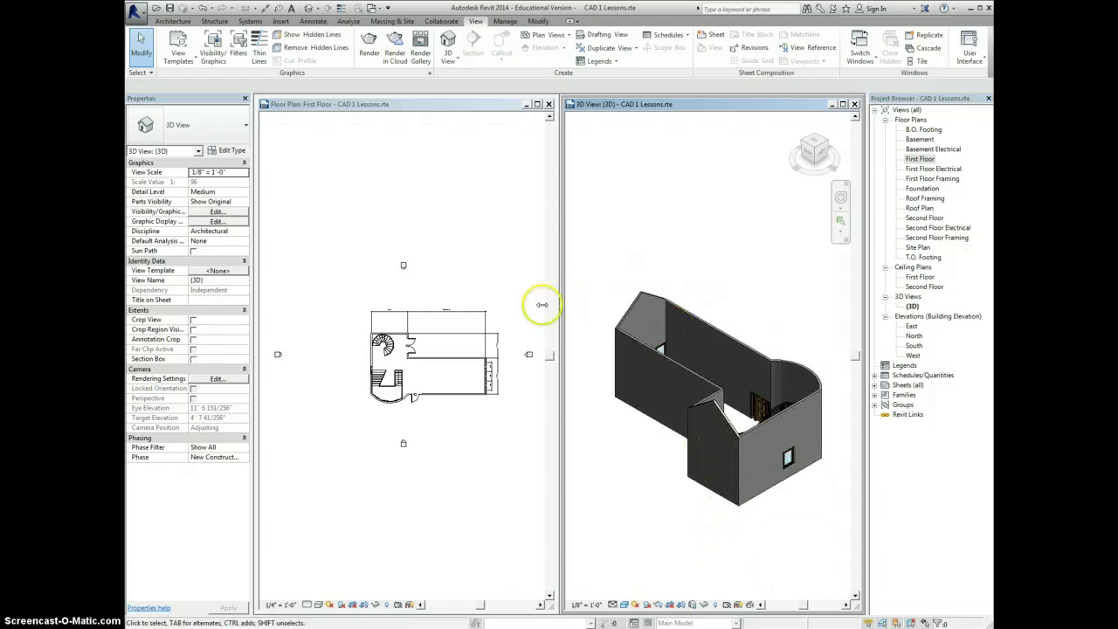
# Sketch a floor boundary on the First Floor plan by picking all the exterior walls, including the curved one
pyautogui.click(414, 390)
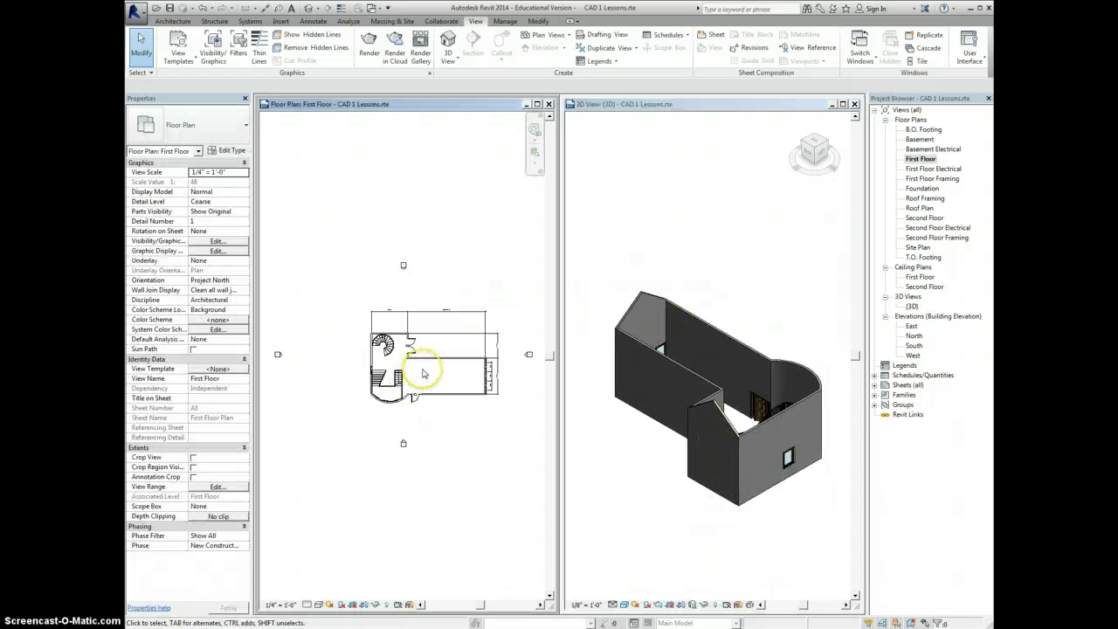
pyautogui.scroll(4, 418, 382)
pyautogui.scroll(-1, 422, 373)
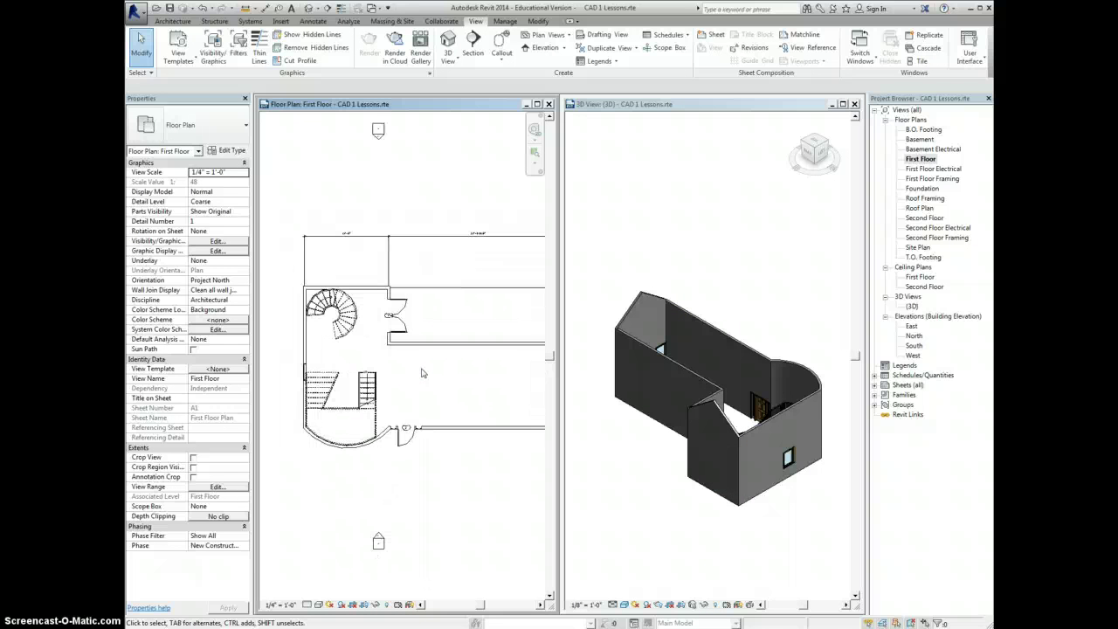
pyautogui.moveTo(441, 374); pyautogui.dragTo(413, 358, button='middle')
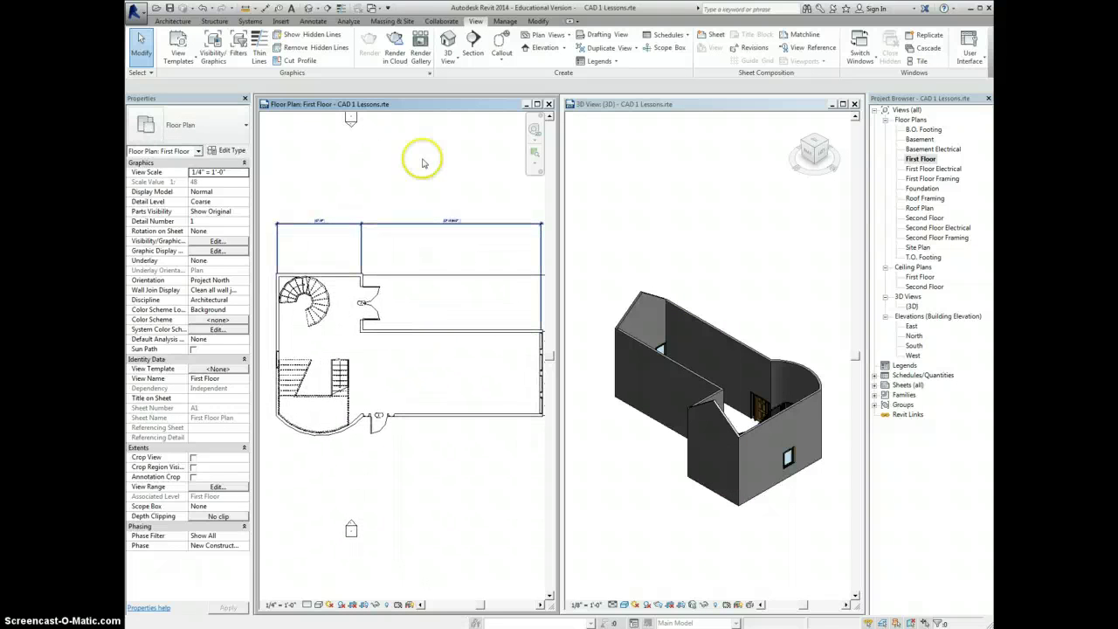
pyautogui.click(170, 22)
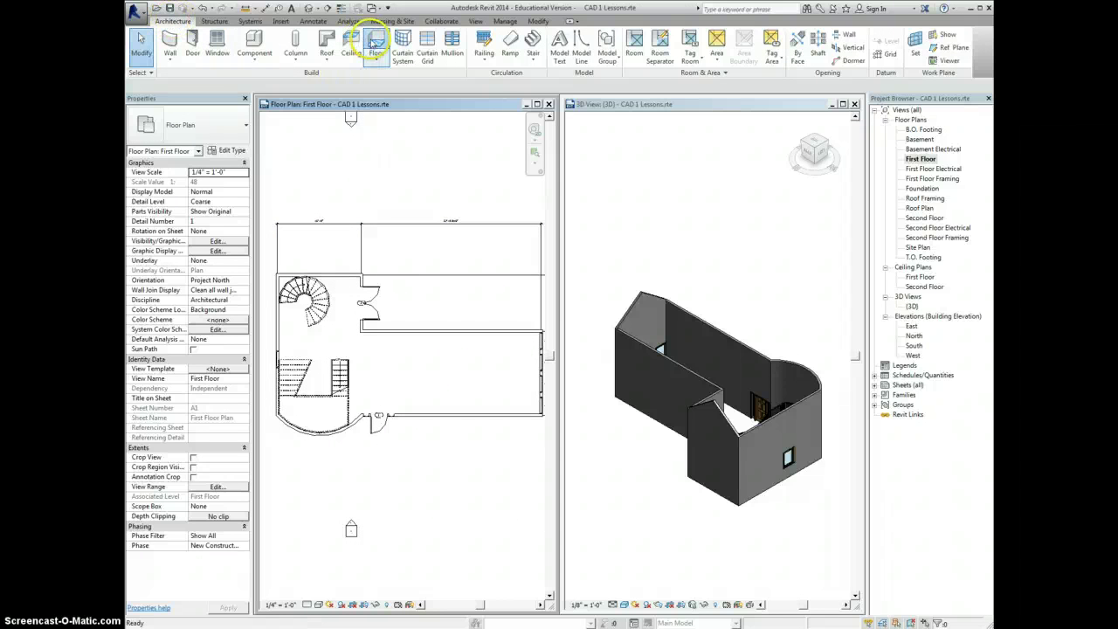
pyautogui.click(374, 41)
pyautogui.click(678, 61)
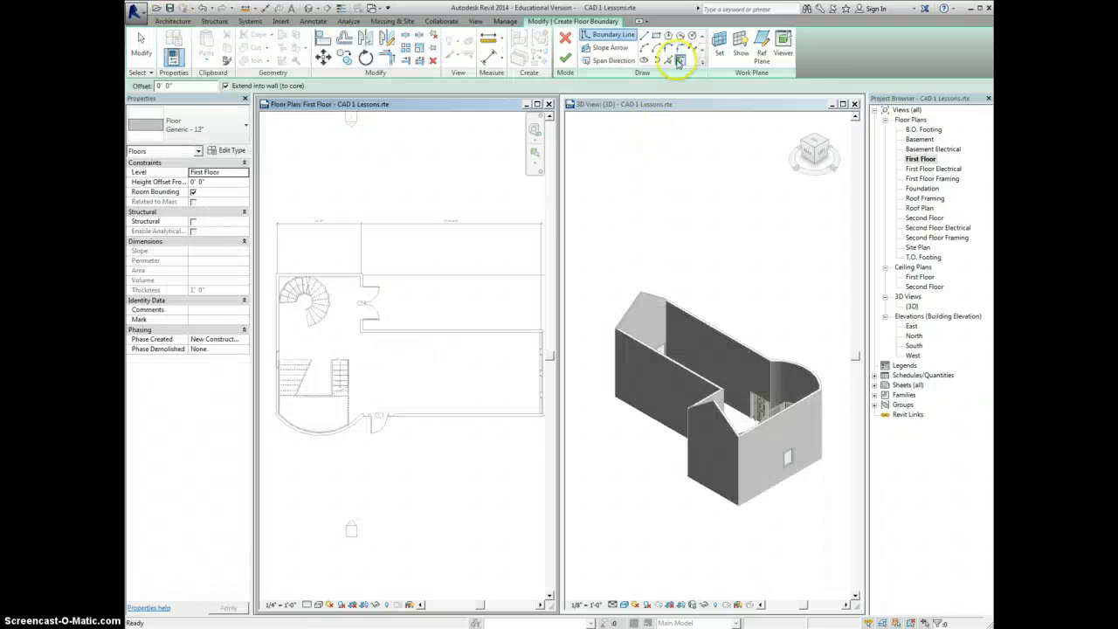
pyautogui.click(320, 277)
pyautogui.click(364, 291)
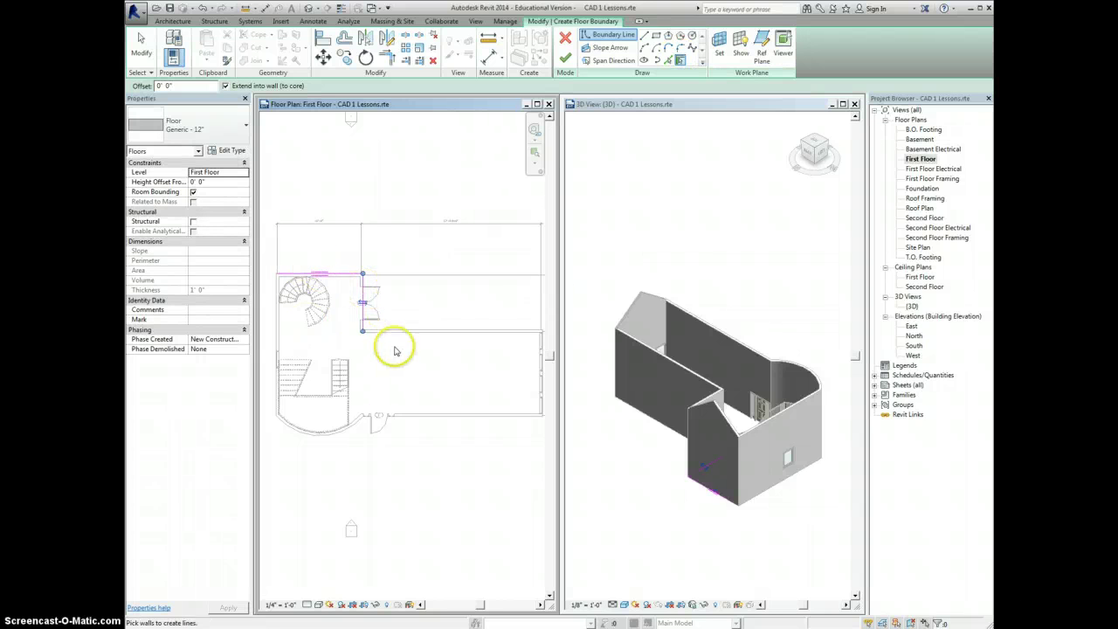
pyautogui.click(406, 333)
pyautogui.click(543, 345)
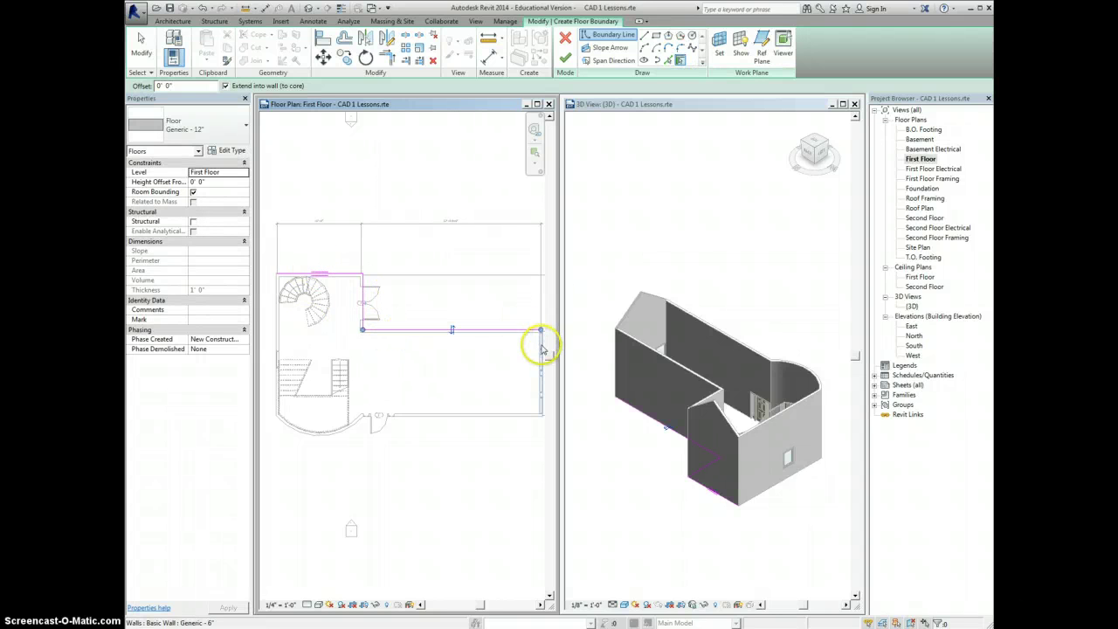
pyautogui.click(506, 416)
pyautogui.click(301, 431)
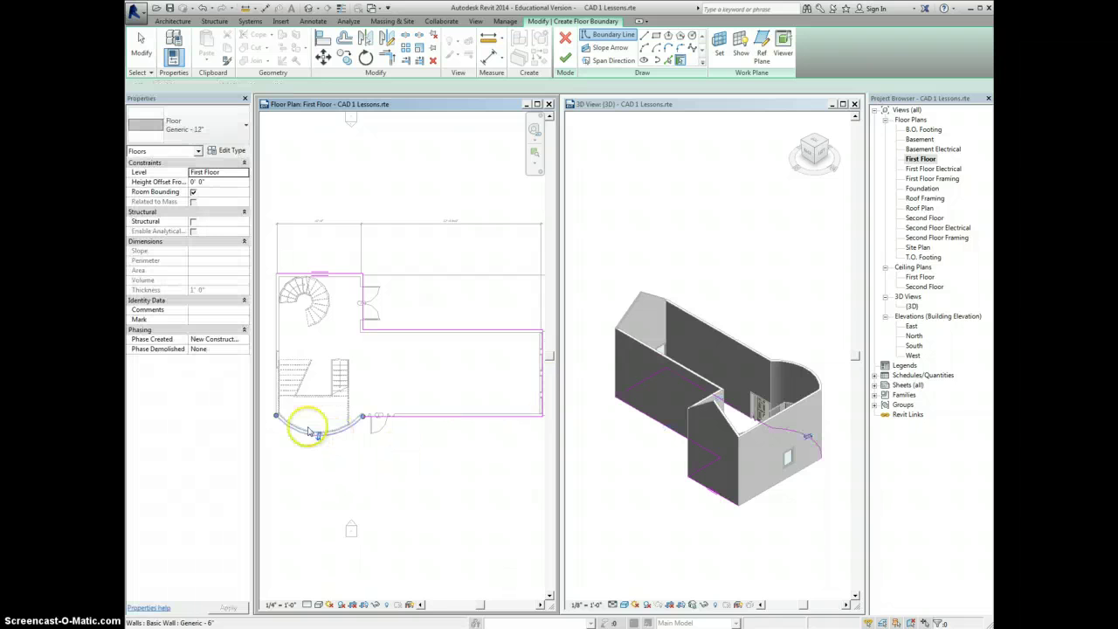
pyautogui.click(278, 389)
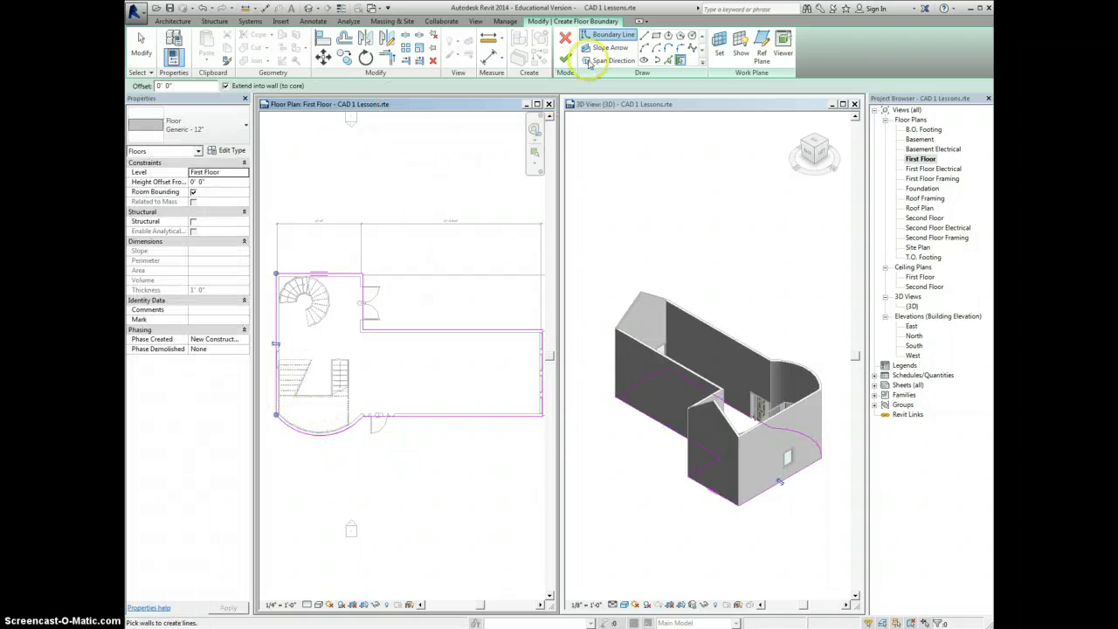
# Set the floor type to Wood Joist 10" - Wood Finish and finish the first-floor floor
pyautogui.click(566, 59)
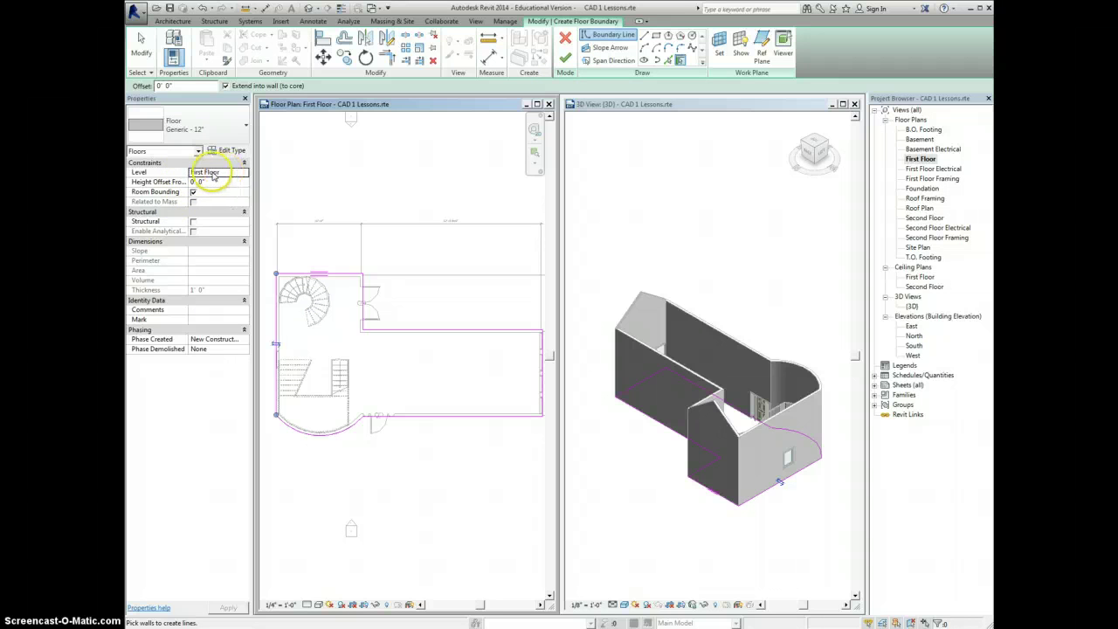
pyautogui.click(227, 139)
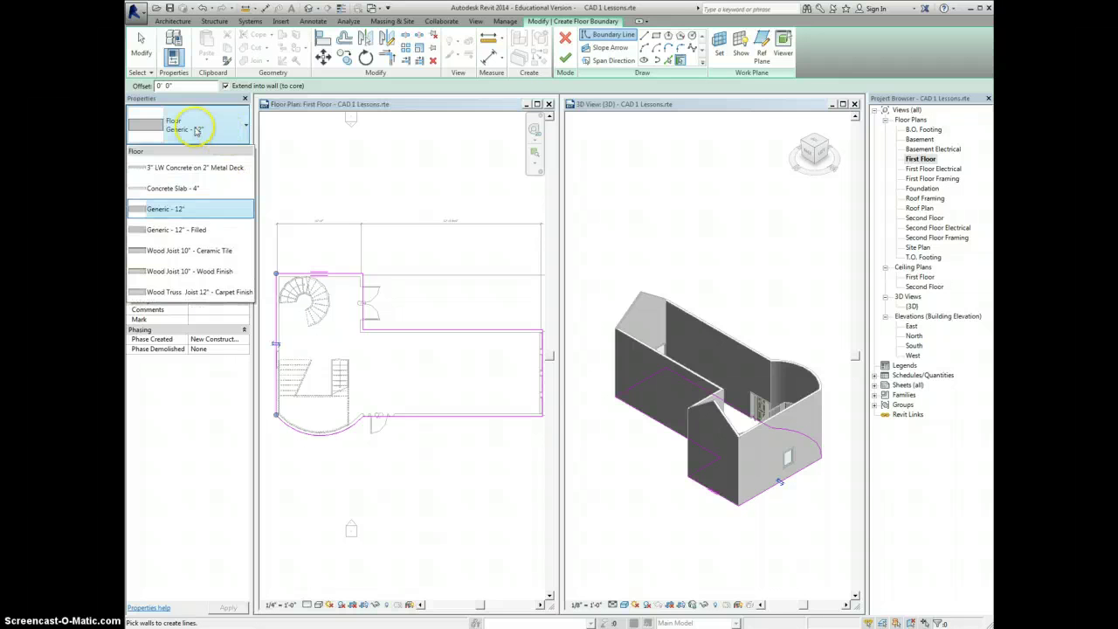
pyautogui.click(196, 271)
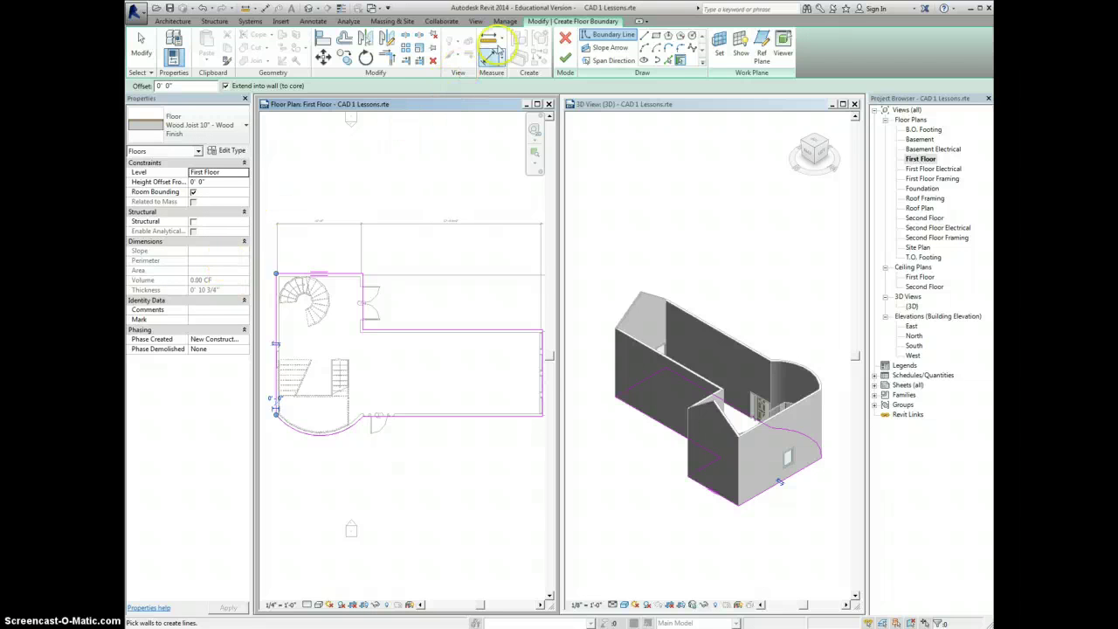
pyautogui.click(566, 58)
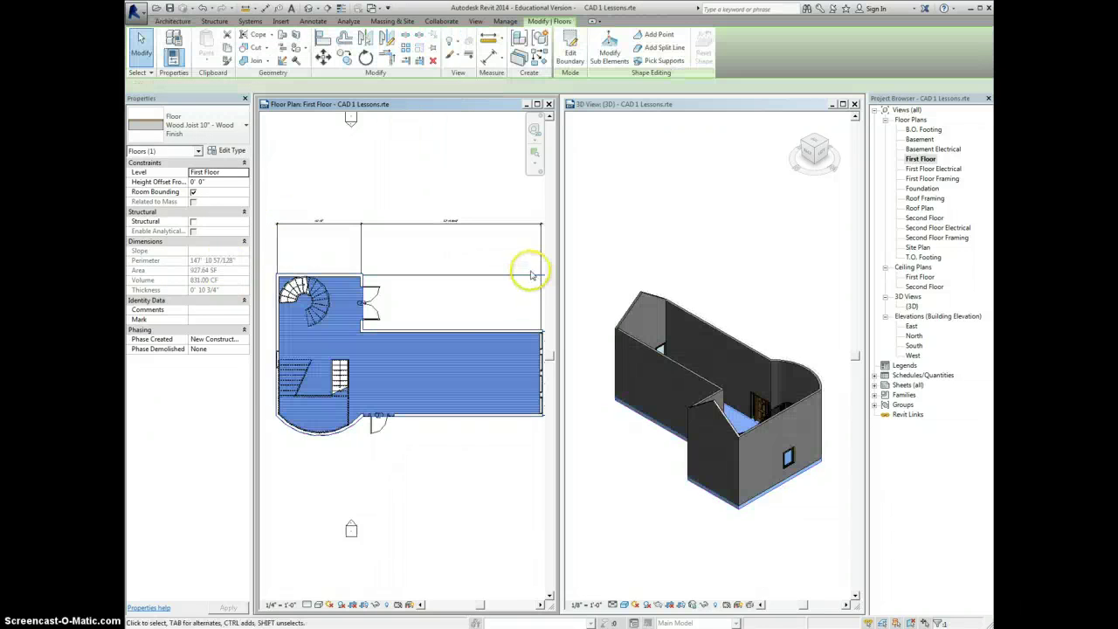
# Select the finished floor in the First Floor plan and review its floor type
pyautogui.click(505, 310)
pyautogui.click(445, 380)
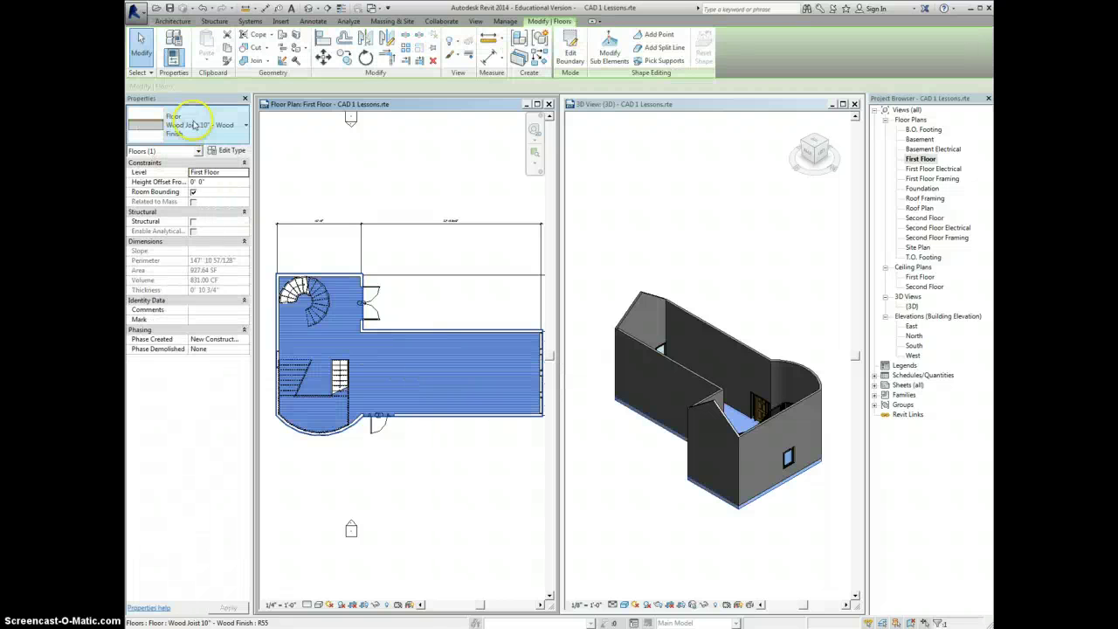
pyautogui.click(195, 124)
pyautogui.click(199, 126)
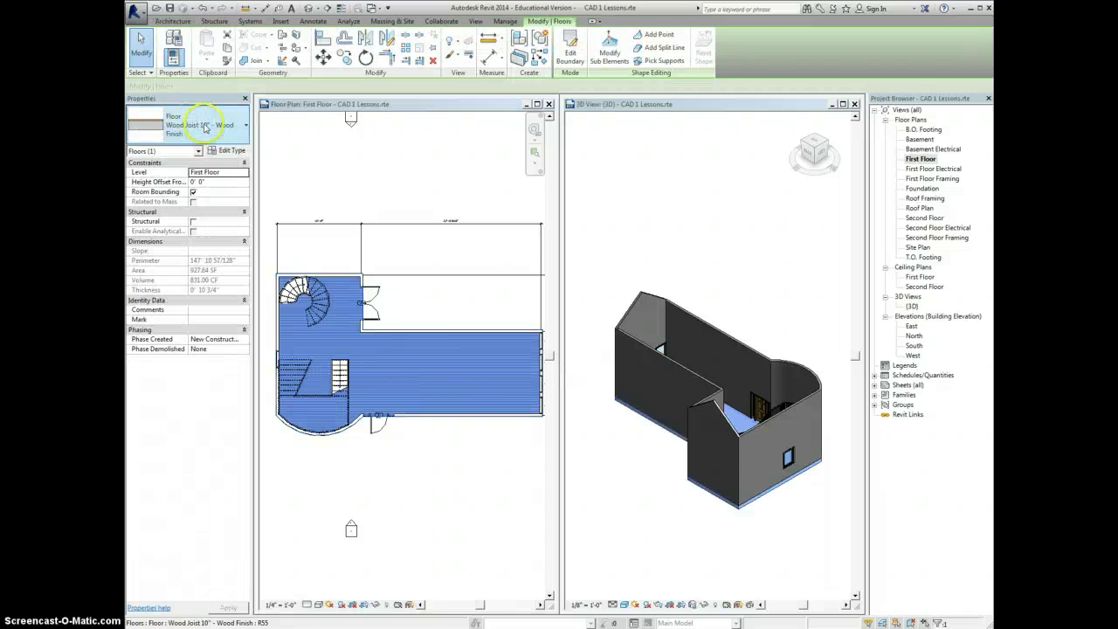
pyautogui.click(397, 168)
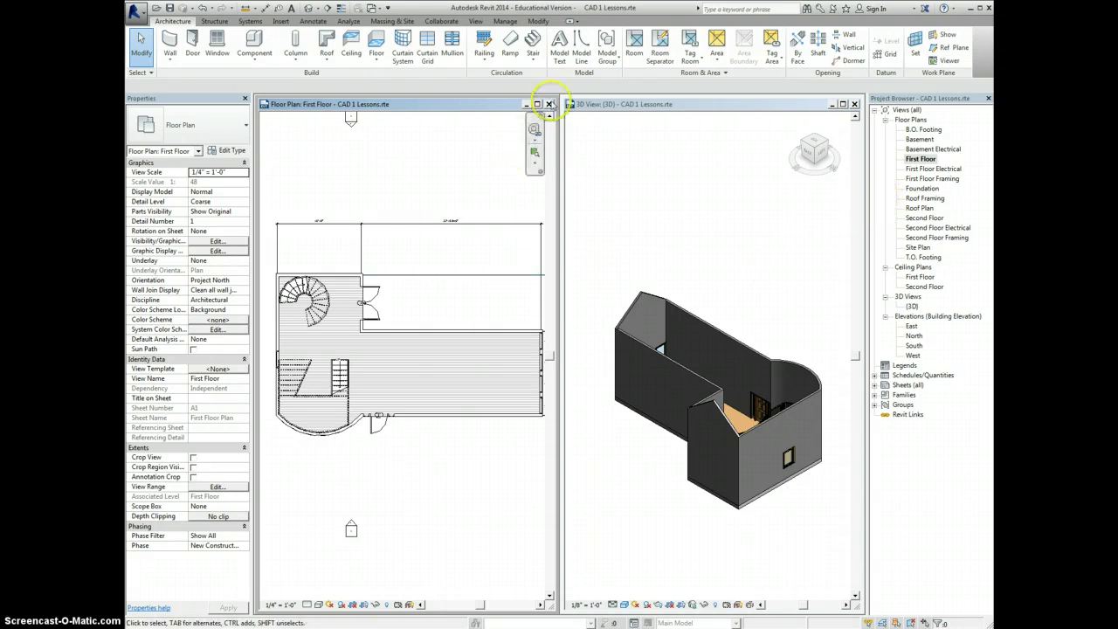
# Close the First Floor plan, open the Second Floor plan, and tile it beside the 3D view
pyautogui.click(548, 104)
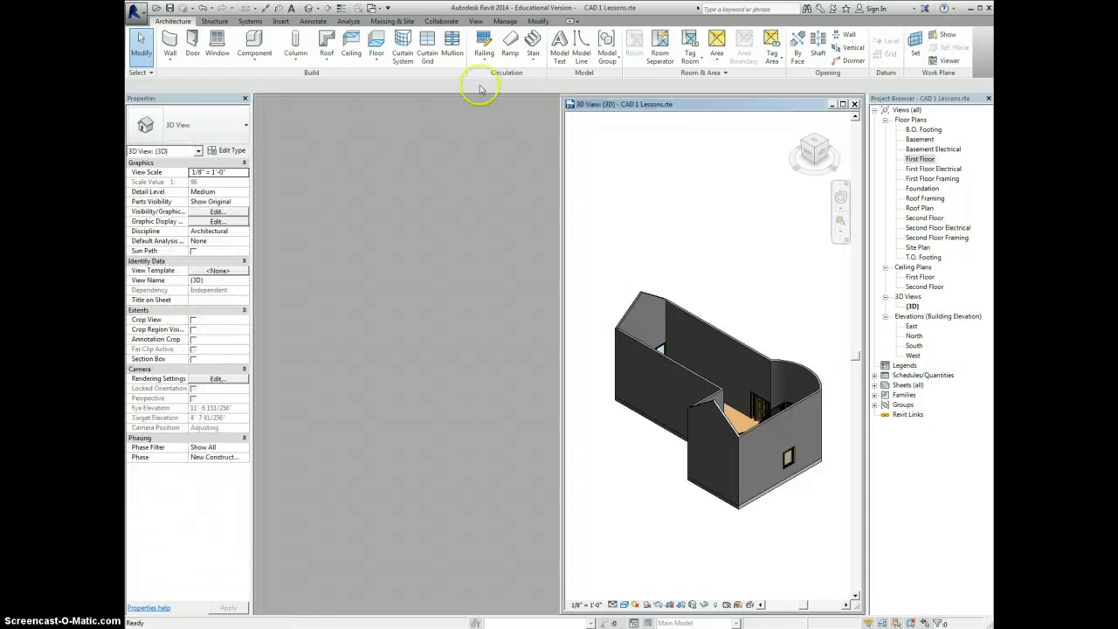
pyautogui.click(478, 22)
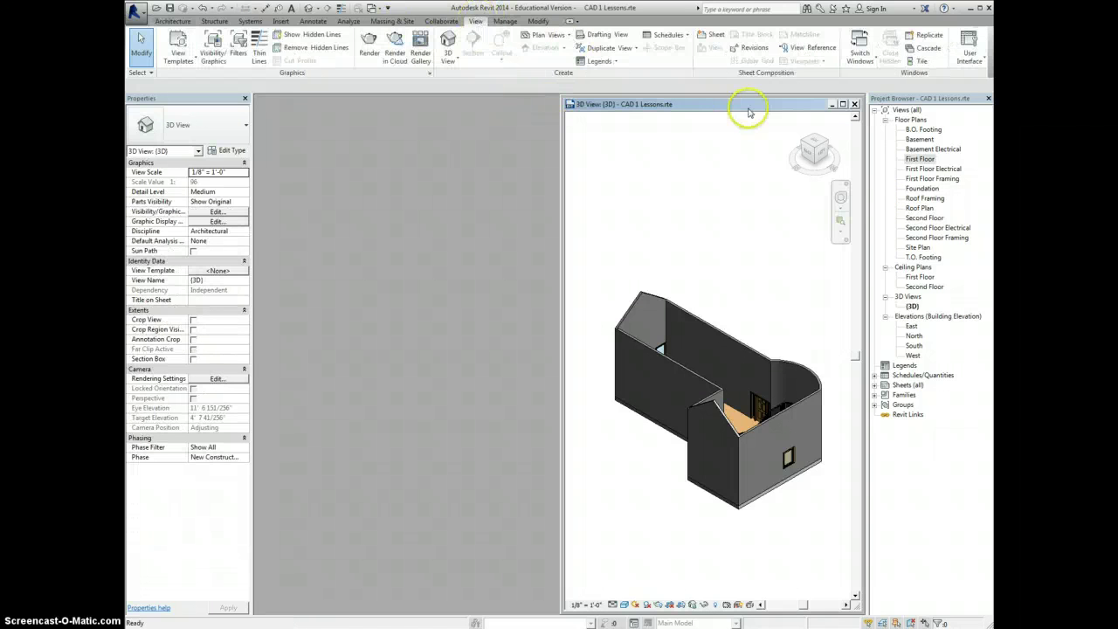
pyautogui.doubleClick(922, 219)
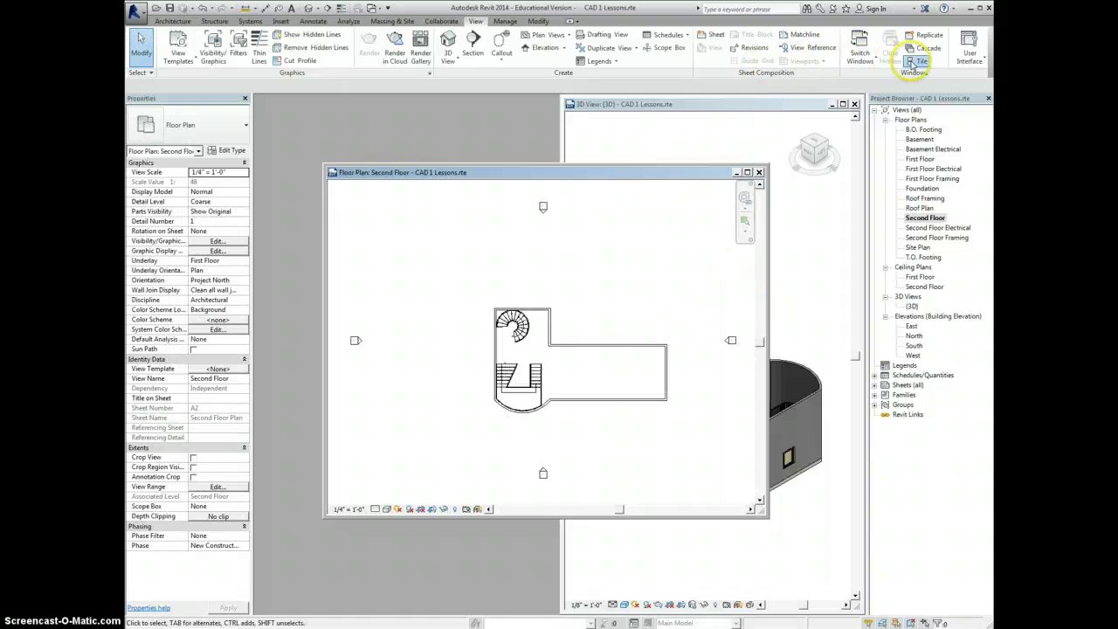
pyautogui.click(918, 60)
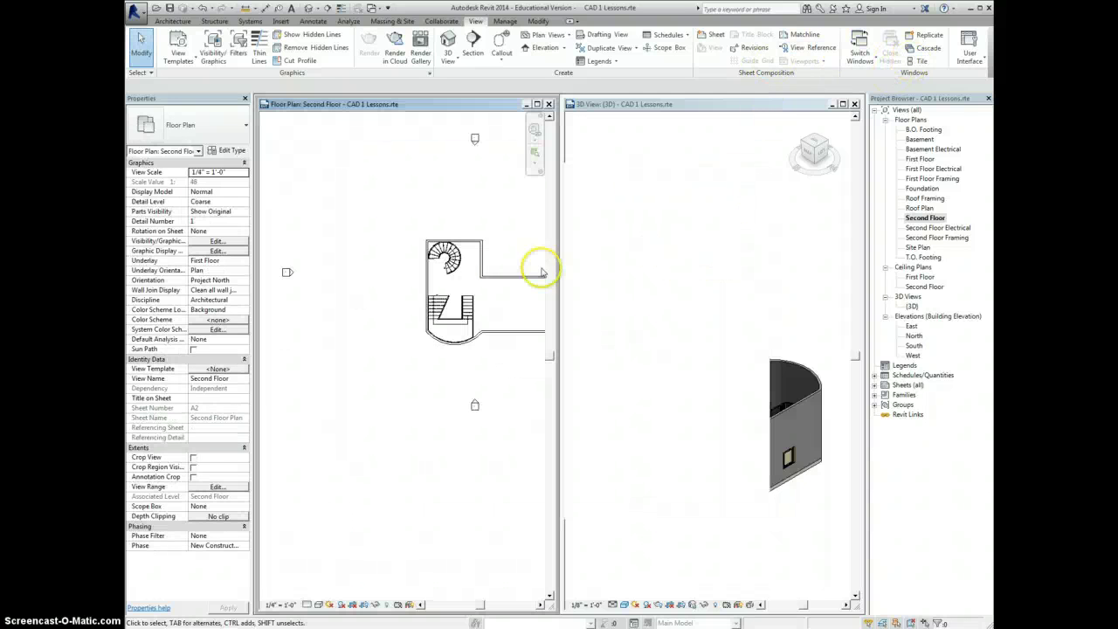
pyautogui.middleClick(489, 374)
pyautogui.middleClick(489, 374)
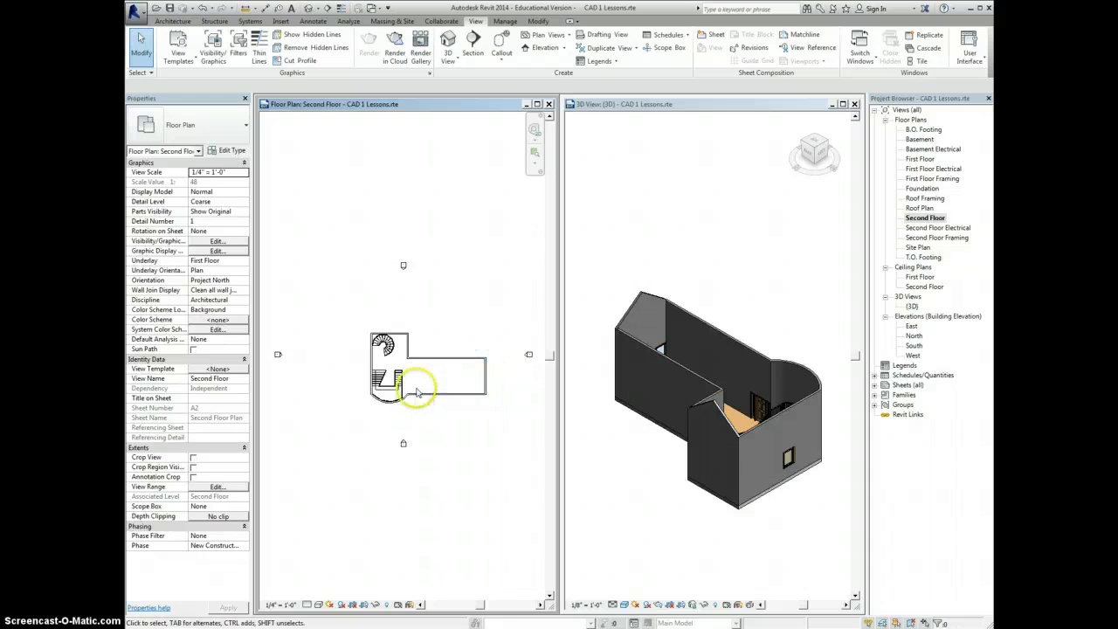
# Start a floor on the Second Floor plan and sketch its boundary by picking all the exterior walls, including the curved one
pyautogui.scroll(4, 425, 384)
pyautogui.scroll(1, 437, 378)
pyautogui.moveTo(449, 372); pyautogui.dragTo(412, 337, button='middle')
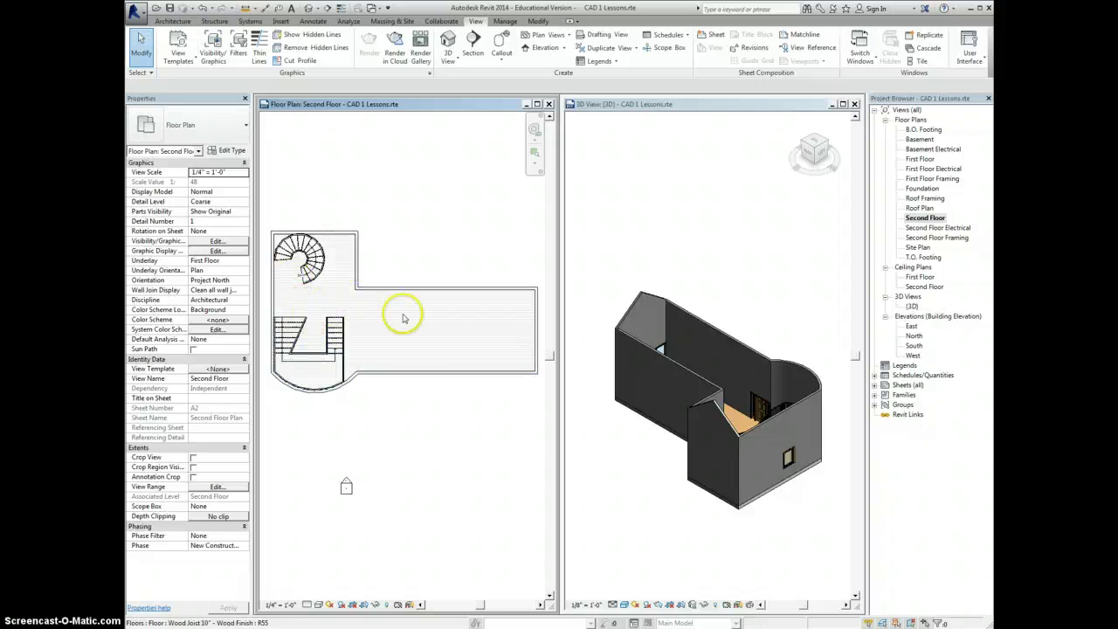
pyautogui.scroll(1, 385, 324)
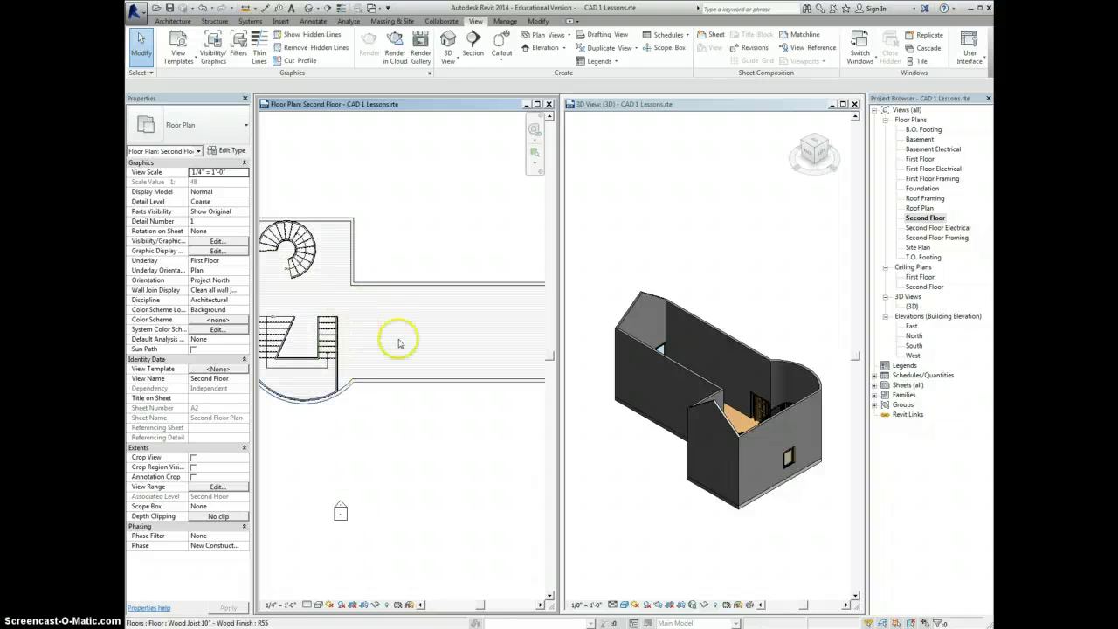
pyautogui.scroll(-1, 399, 337)
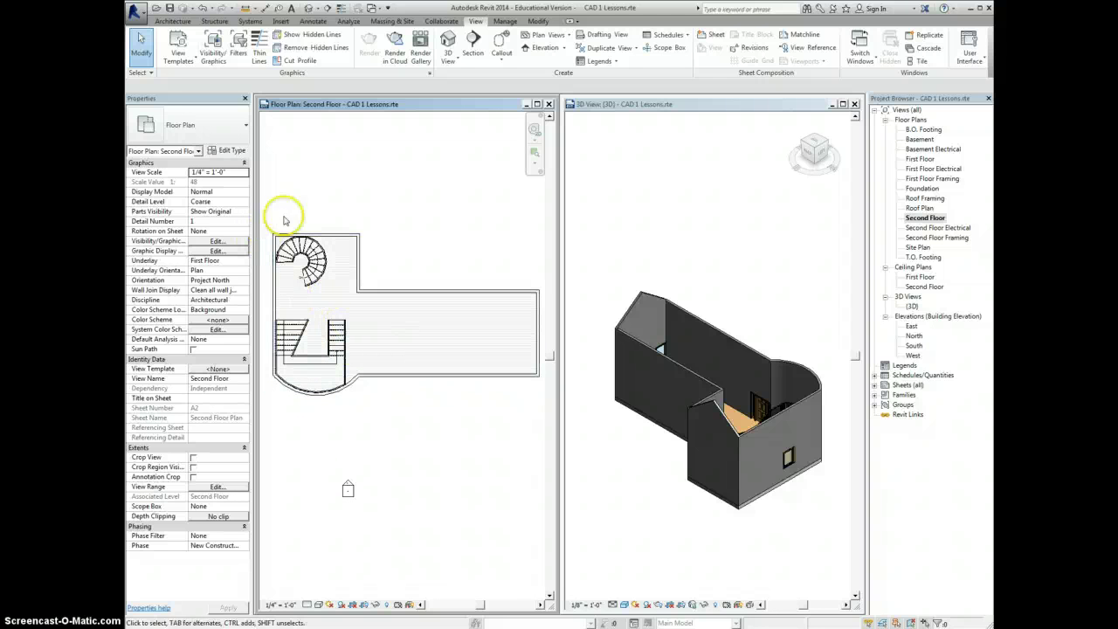
pyautogui.click(172, 21)
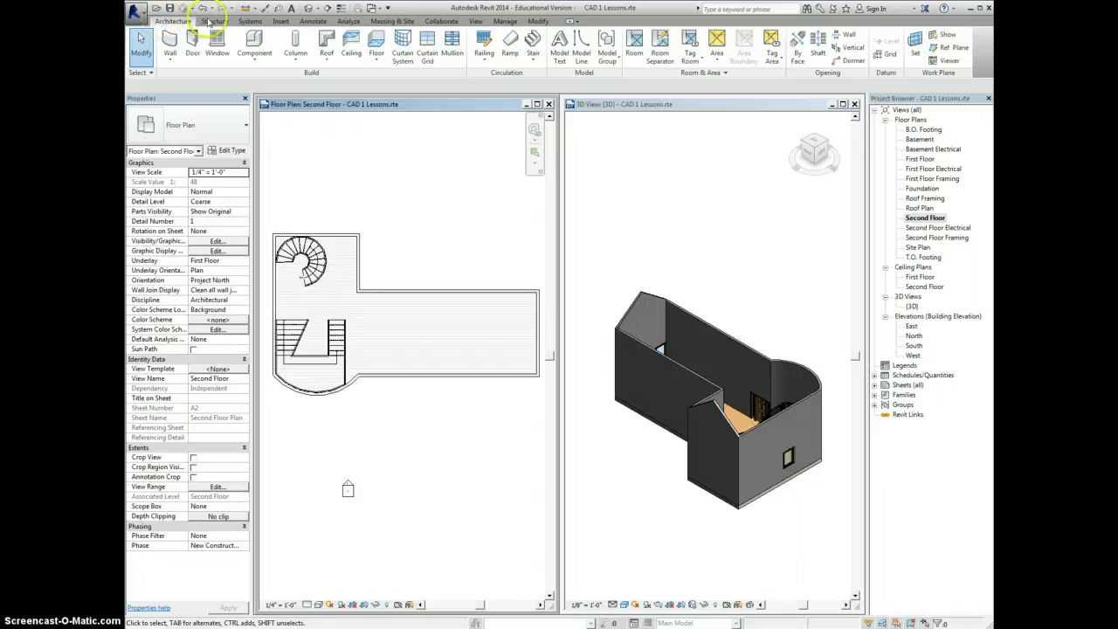
pyautogui.click(375, 40)
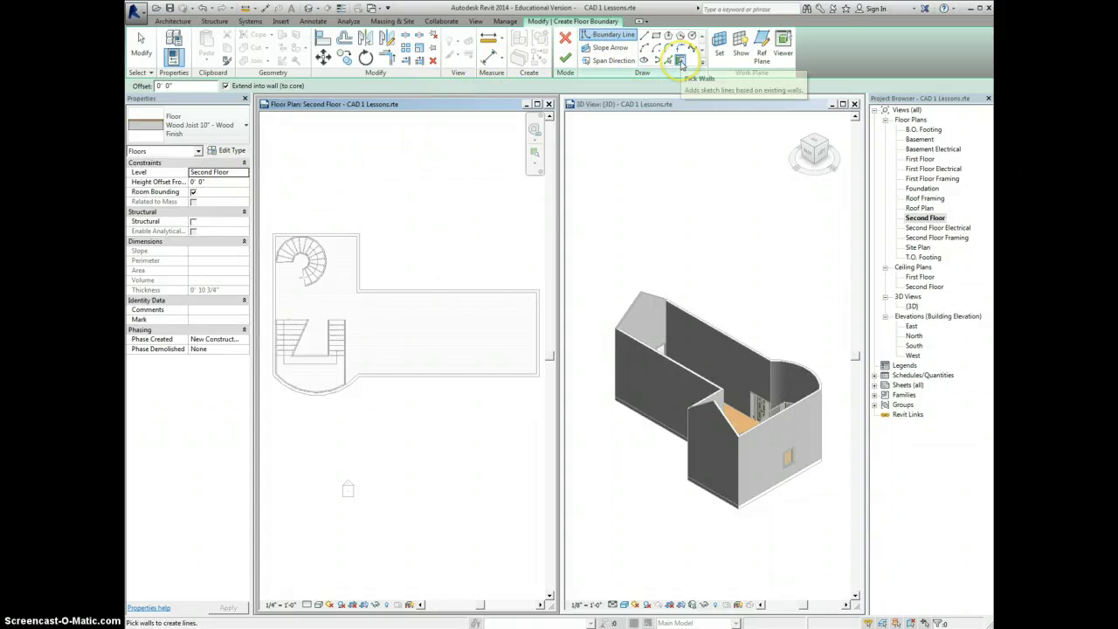
pyautogui.click(356, 264)
pyautogui.click(381, 292)
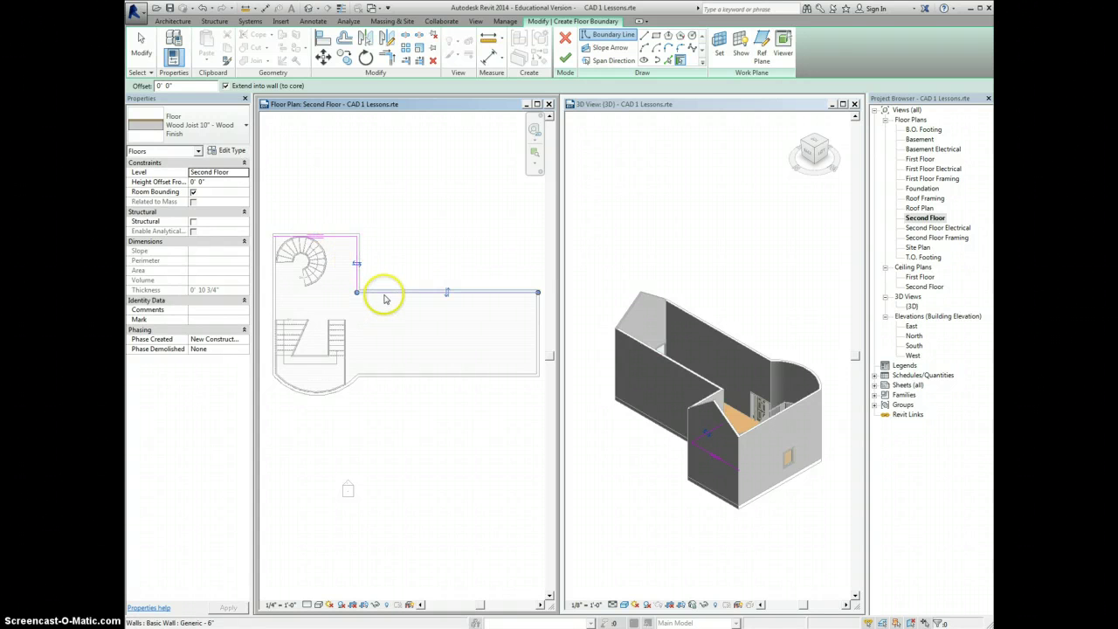
pyautogui.click(536, 315)
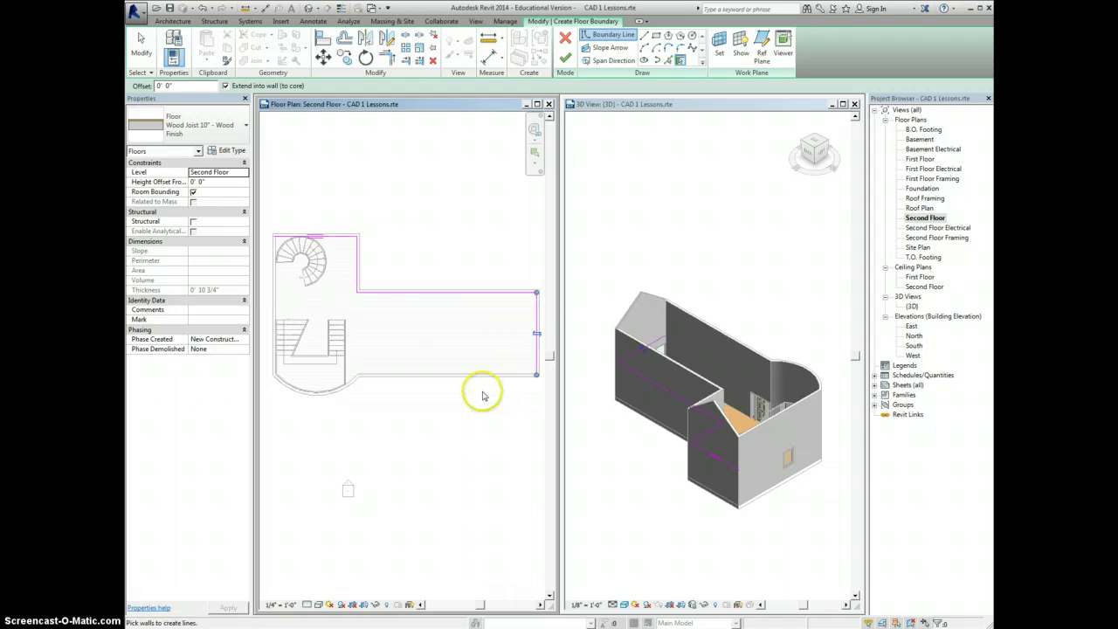
pyautogui.click(471, 377)
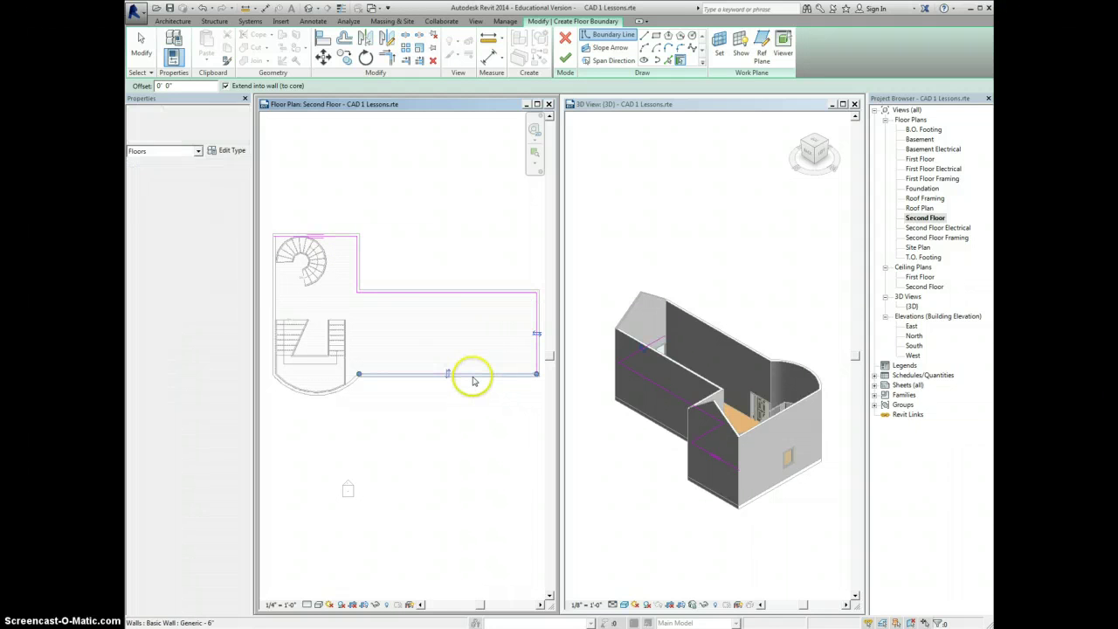
pyautogui.click(309, 397)
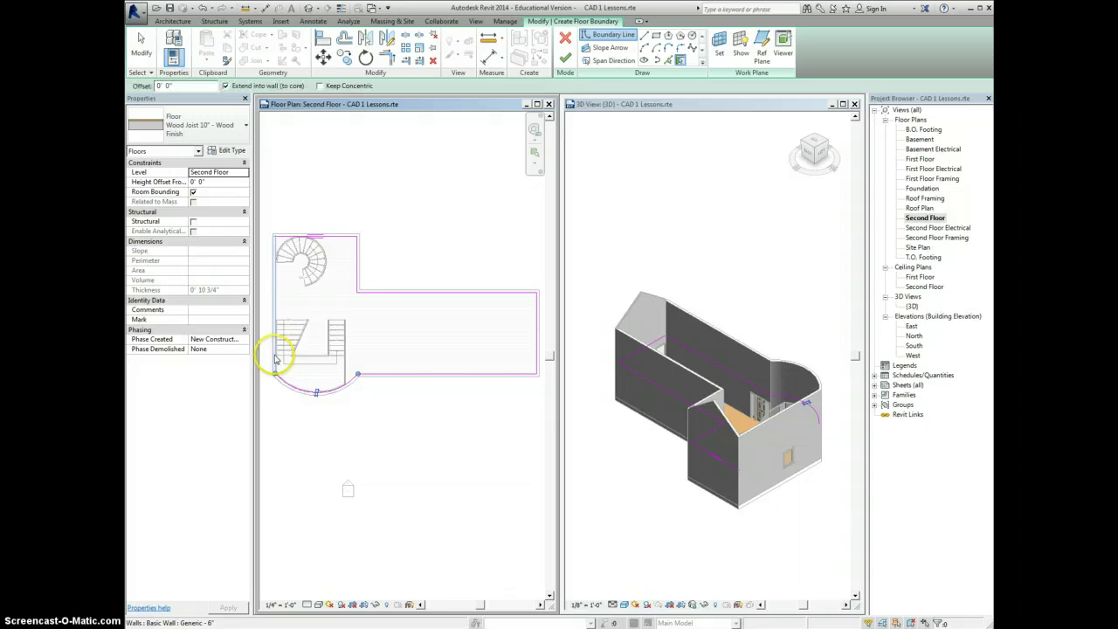
pyautogui.click(276, 358)
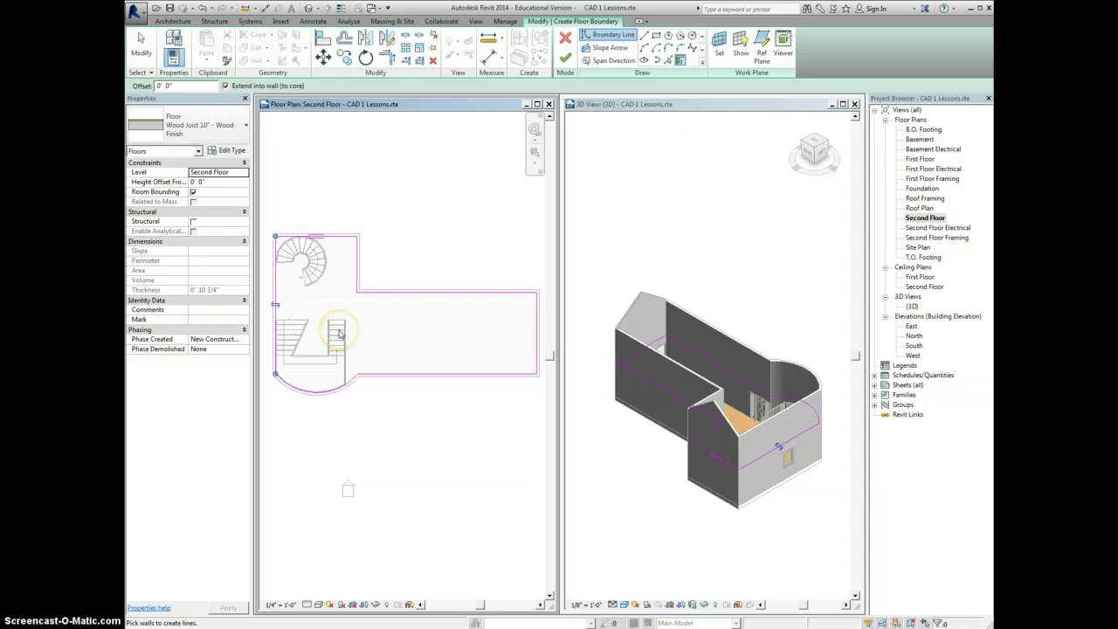
# Add boundary lines with Pick Lines along the east stair flight's outer edge down to the curved wall, its top riser and its inner railing
pyautogui.scroll(1, 339, 336)
pyautogui.scroll(1, 333, 336)
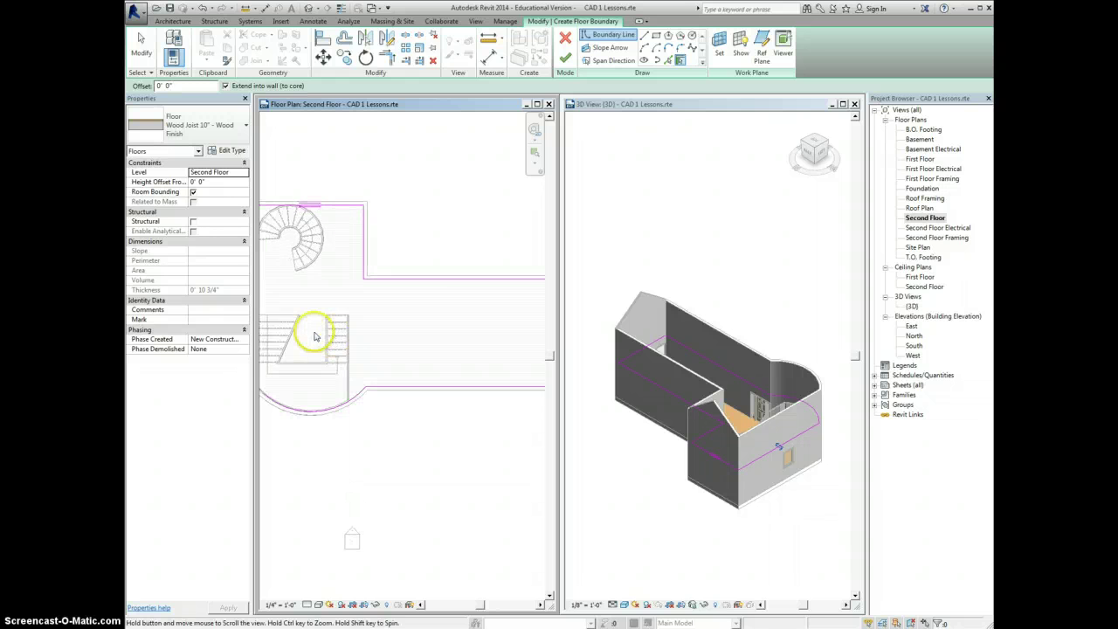
pyautogui.moveTo(315, 333); pyautogui.dragTo(379, 331, button='middle')
pyautogui.scroll(1, 381, 334)
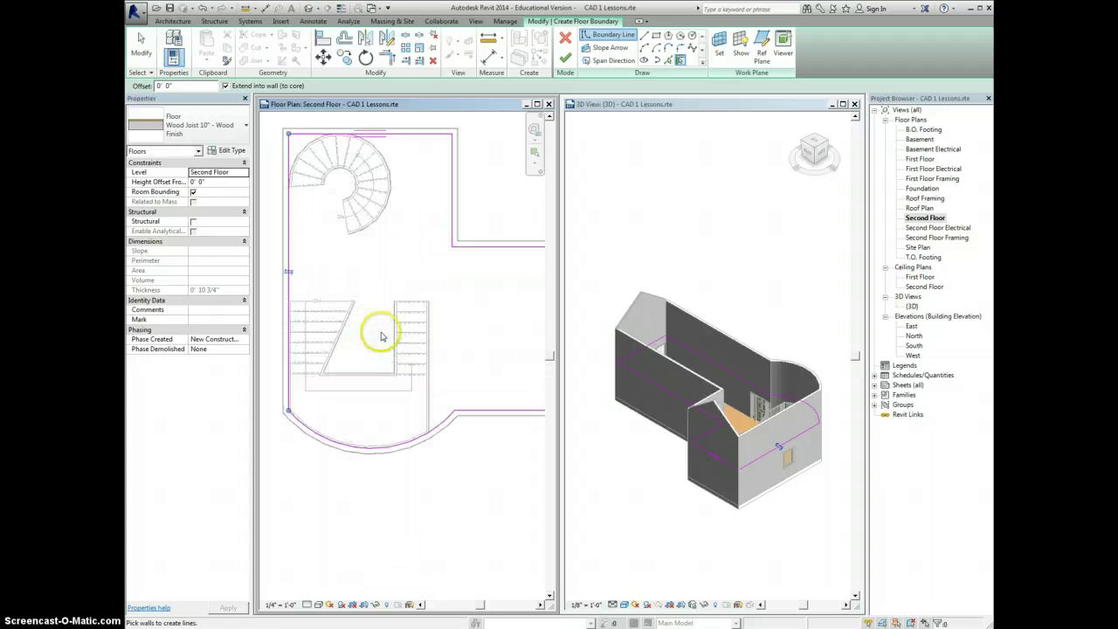
pyautogui.scroll(1, 411, 327)
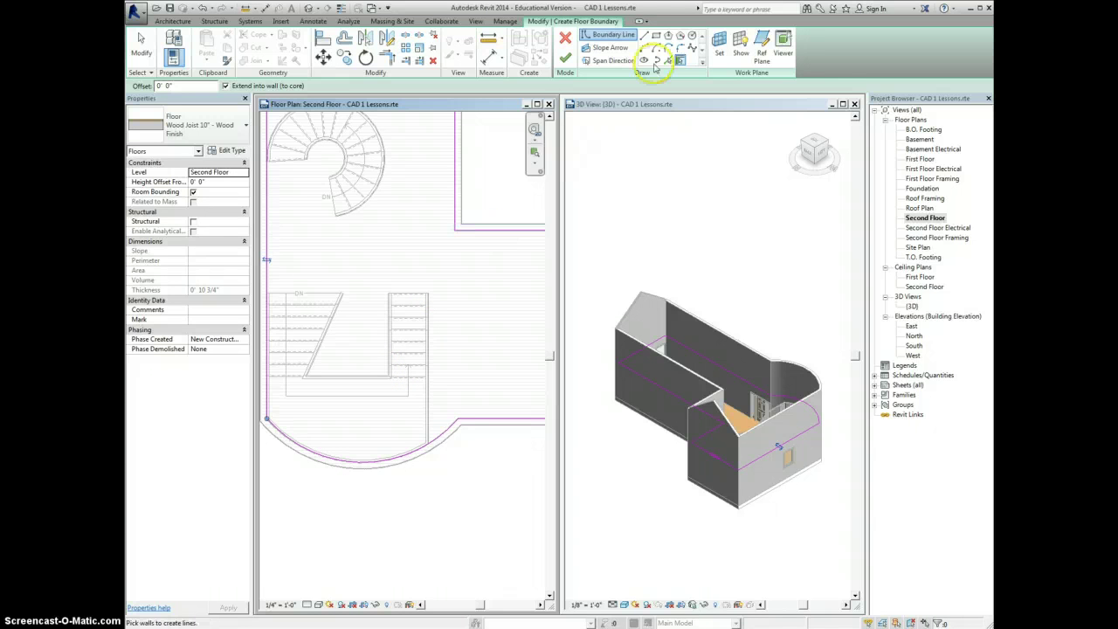
pyautogui.click(668, 59)
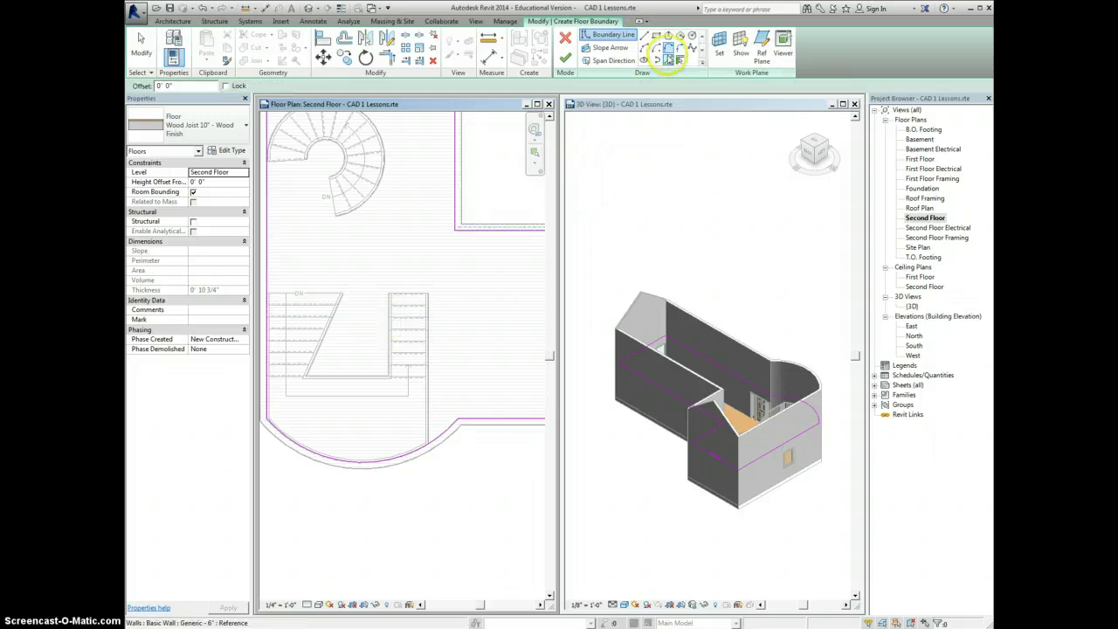
pyautogui.click(429, 344)
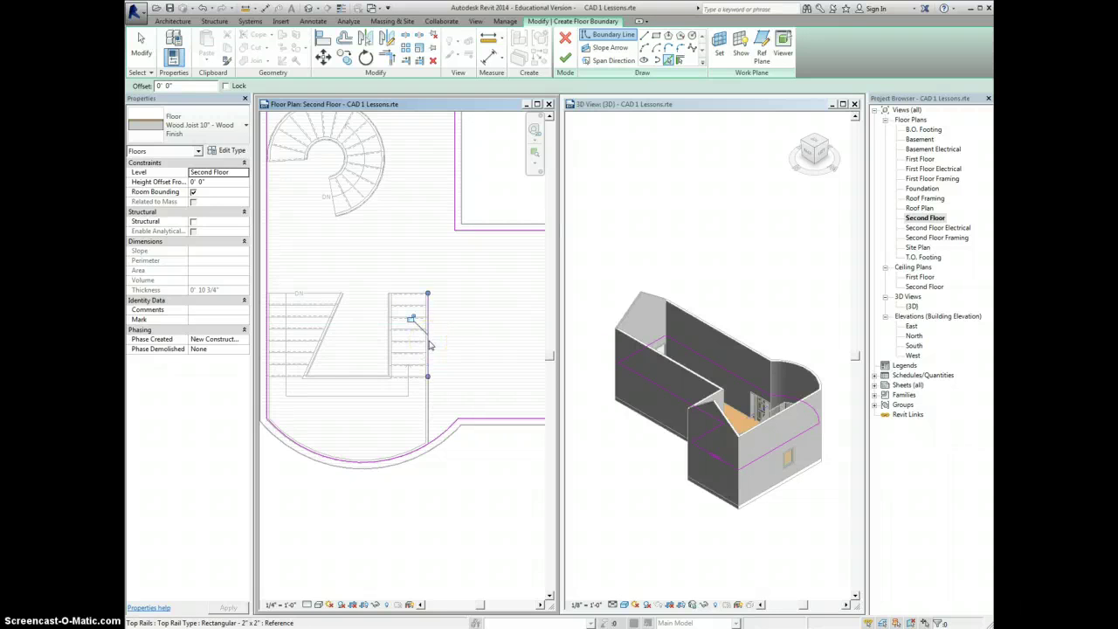
pyautogui.click(429, 404)
pyautogui.click(419, 294)
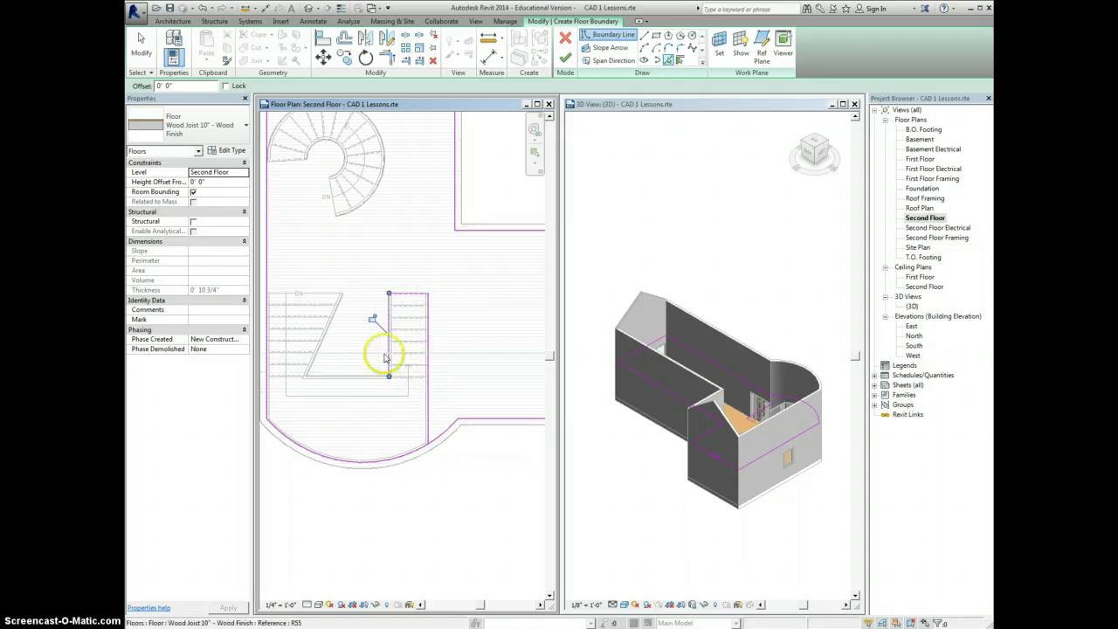
# Pick the railing edge along the stair landing as a boundary line and extend its end to the west wall's boundary line
pyautogui.scroll(4, 388, 349)
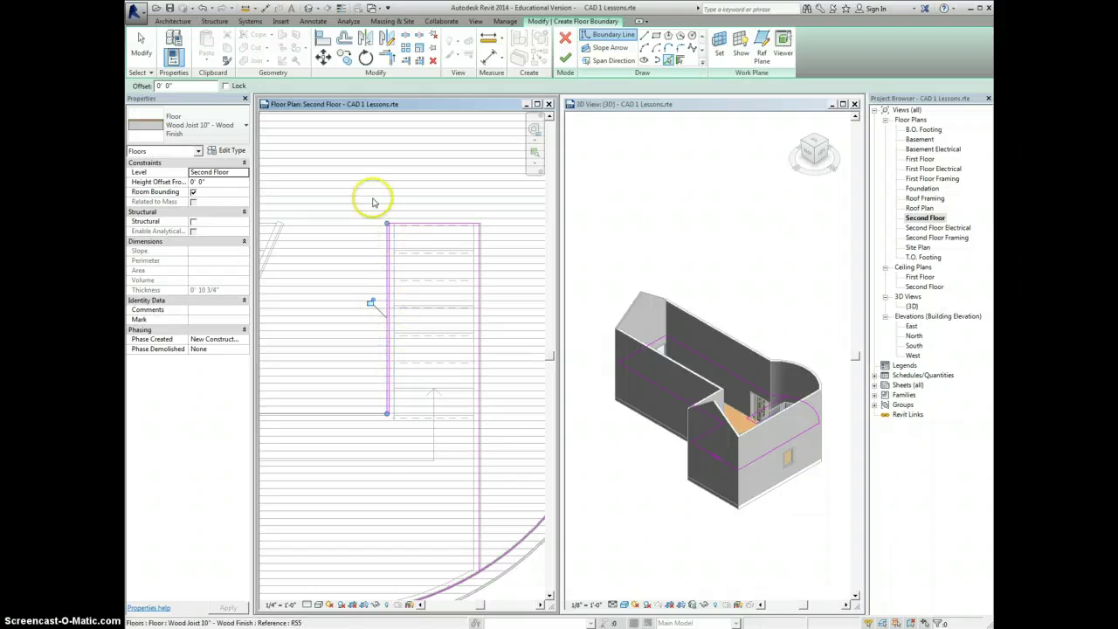
pyautogui.scroll(2, 392, 220)
pyautogui.scroll(-4, 398, 387)
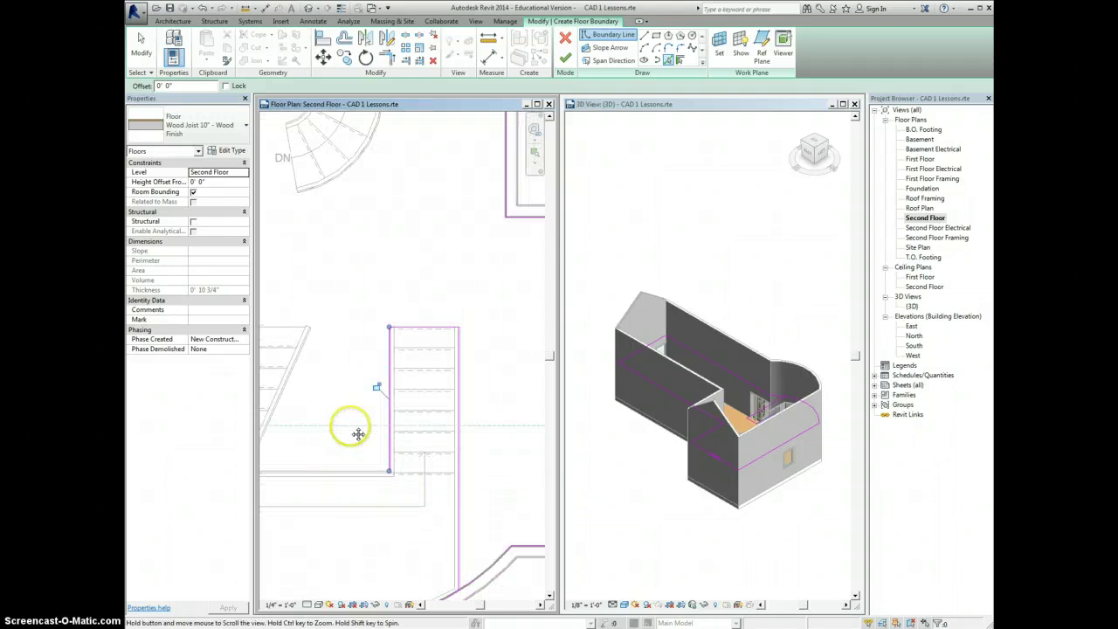
pyautogui.moveTo(357, 429); pyautogui.dragTo(438, 404, button='middle')
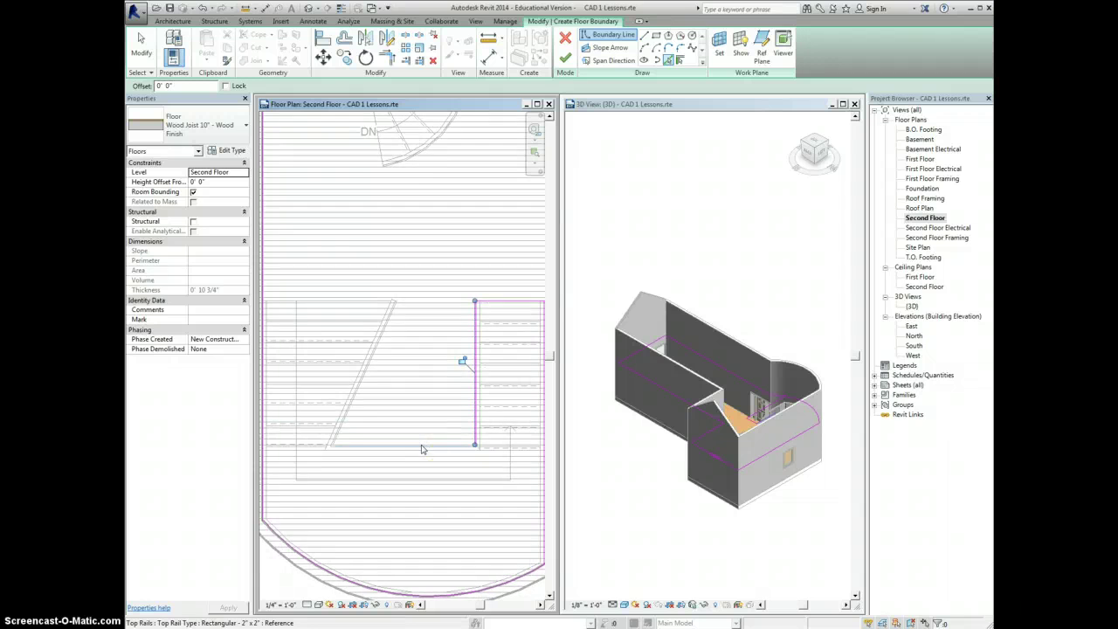
pyautogui.scroll(2, 423, 449)
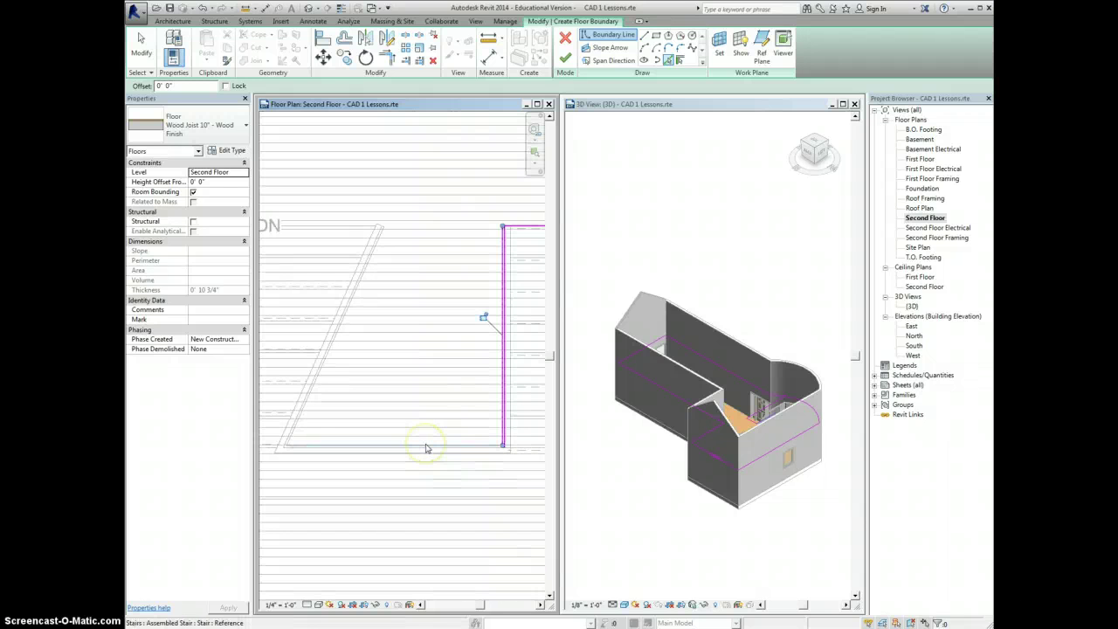
pyautogui.moveTo(361, 443); pyautogui.dragTo(421, 414, button='middle')
pyautogui.rightClick(420, 415)
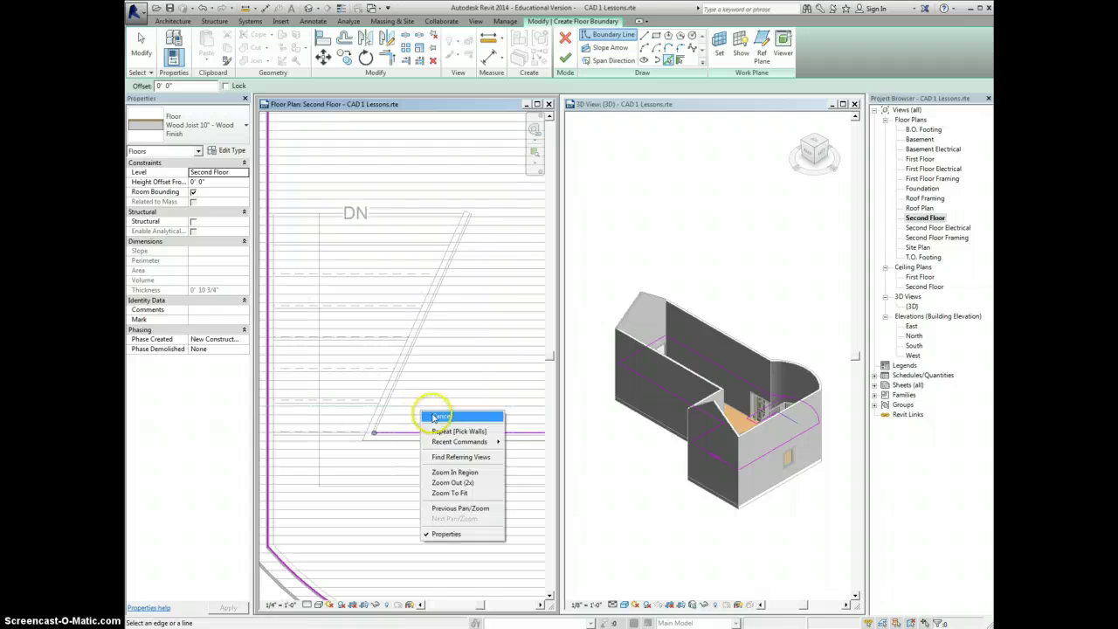
pyautogui.click(423, 421)
pyautogui.click(375, 430)
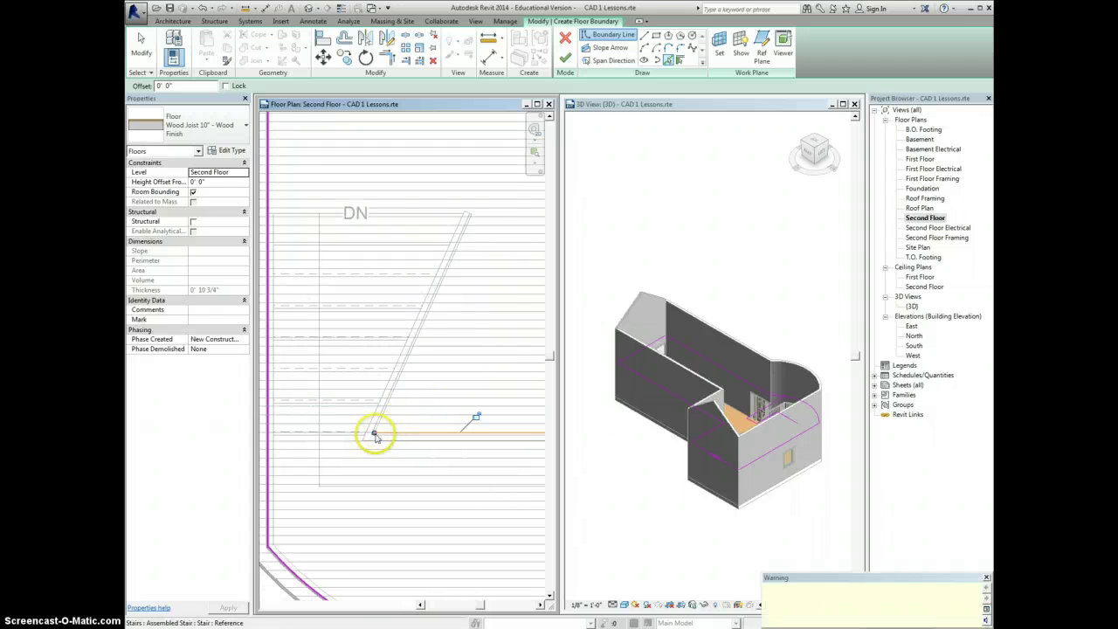
pyautogui.click(987, 578)
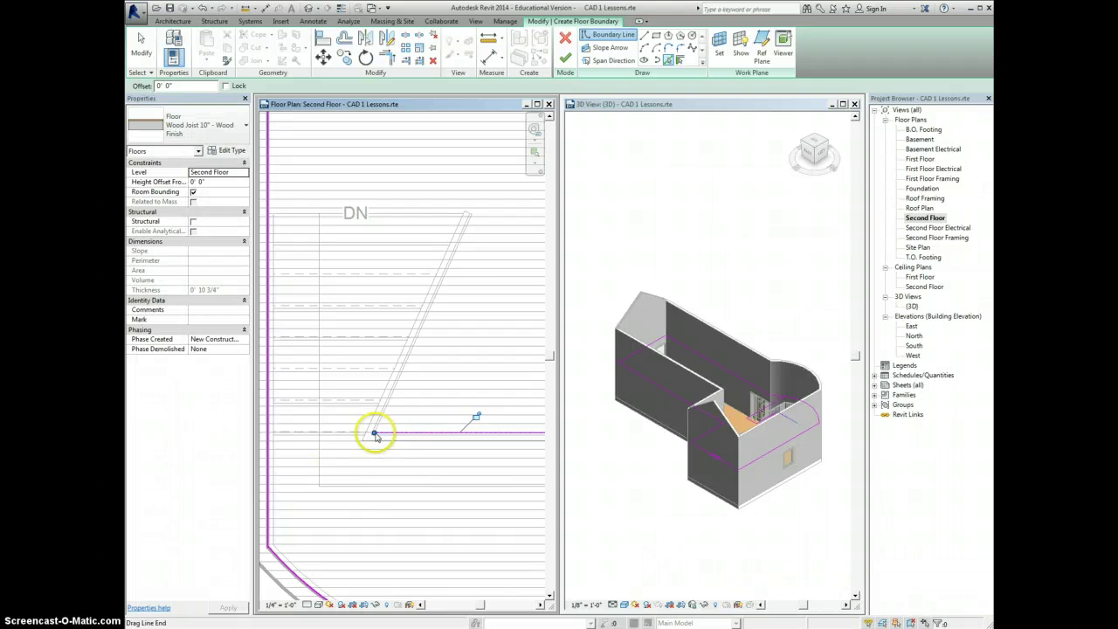
pyautogui.moveTo(375, 434); pyautogui.dragTo(268, 432)
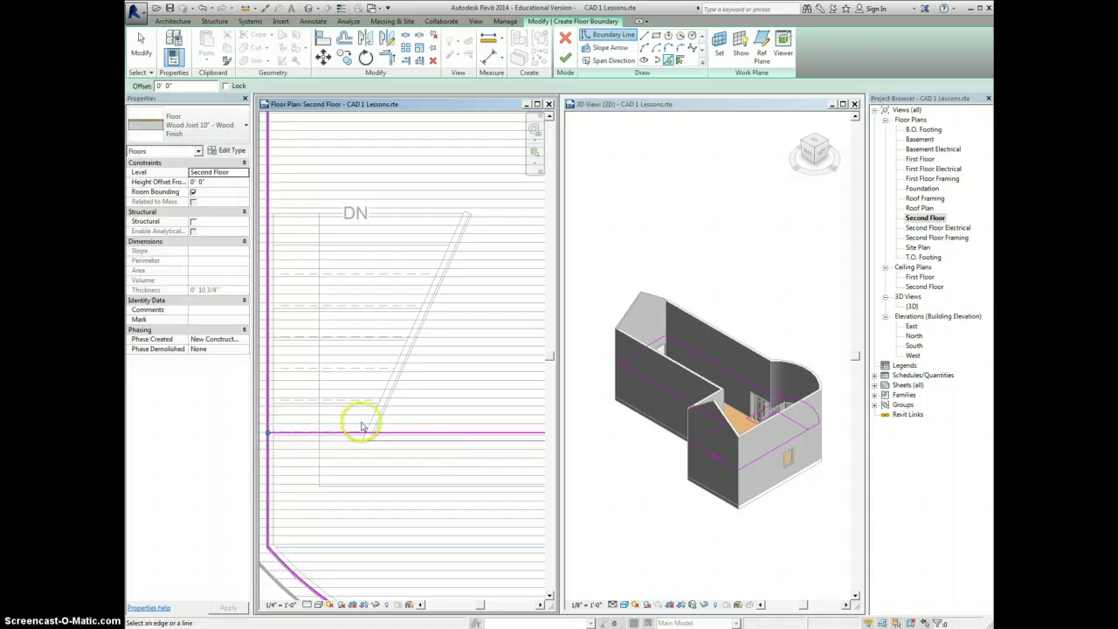
# Pick the inner railing edge of the east stair flight again and delete the overlapping boundary line
pyautogui.scroll(-4, 407, 432)
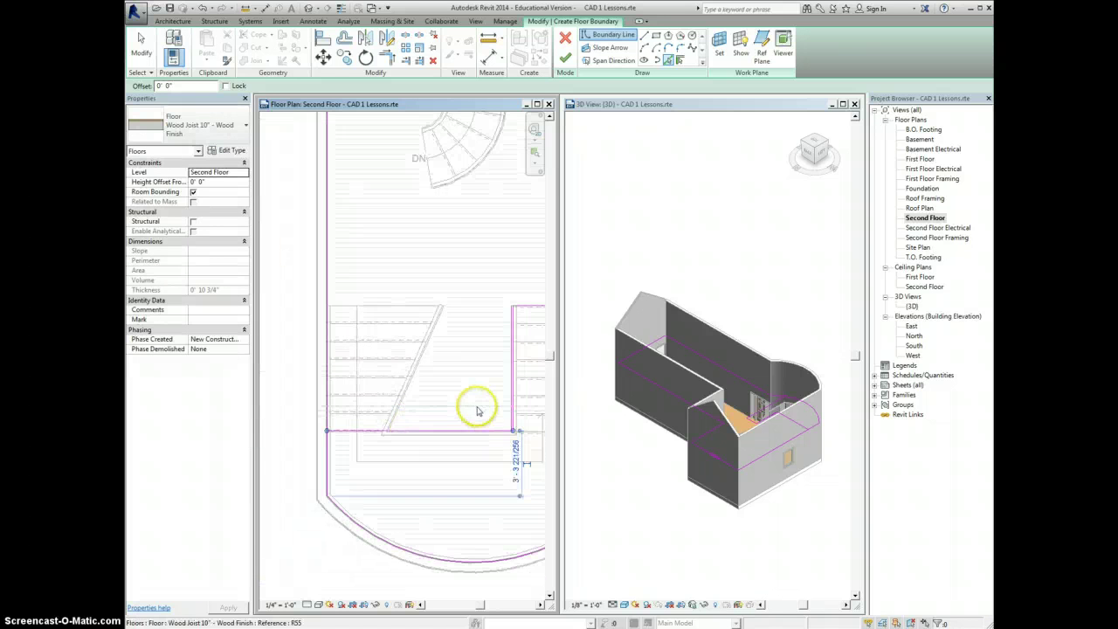
pyautogui.moveTo(431, 420); pyautogui.dragTo(404, 420, button='middle')
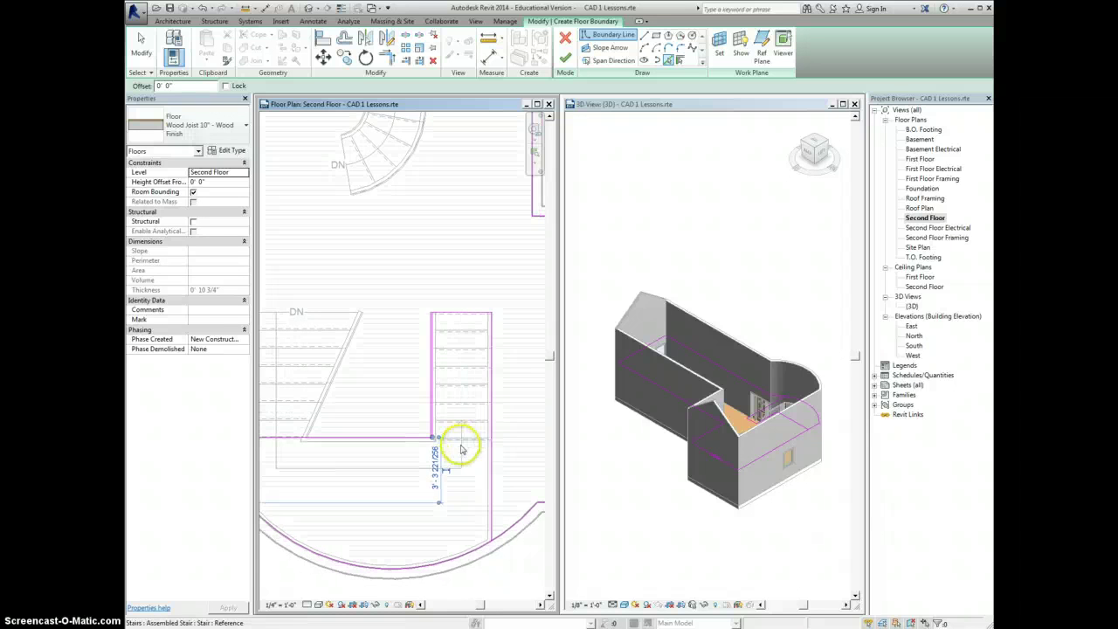
pyautogui.scroll(1, 454, 441)
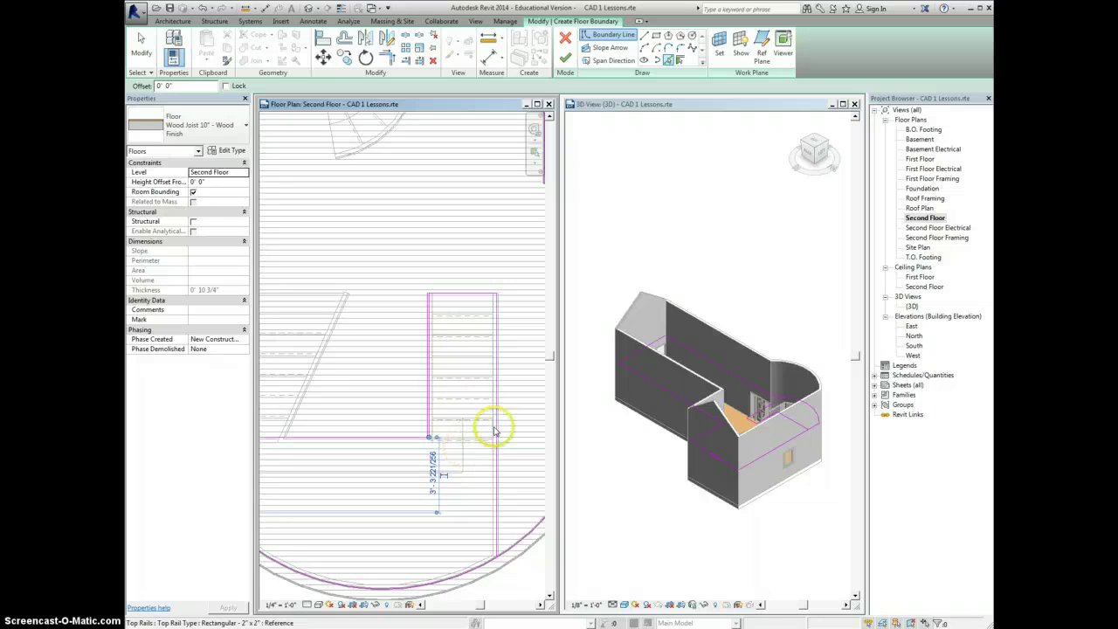
pyautogui.scroll(-1, 470, 439)
pyautogui.scroll(3, 431, 384)
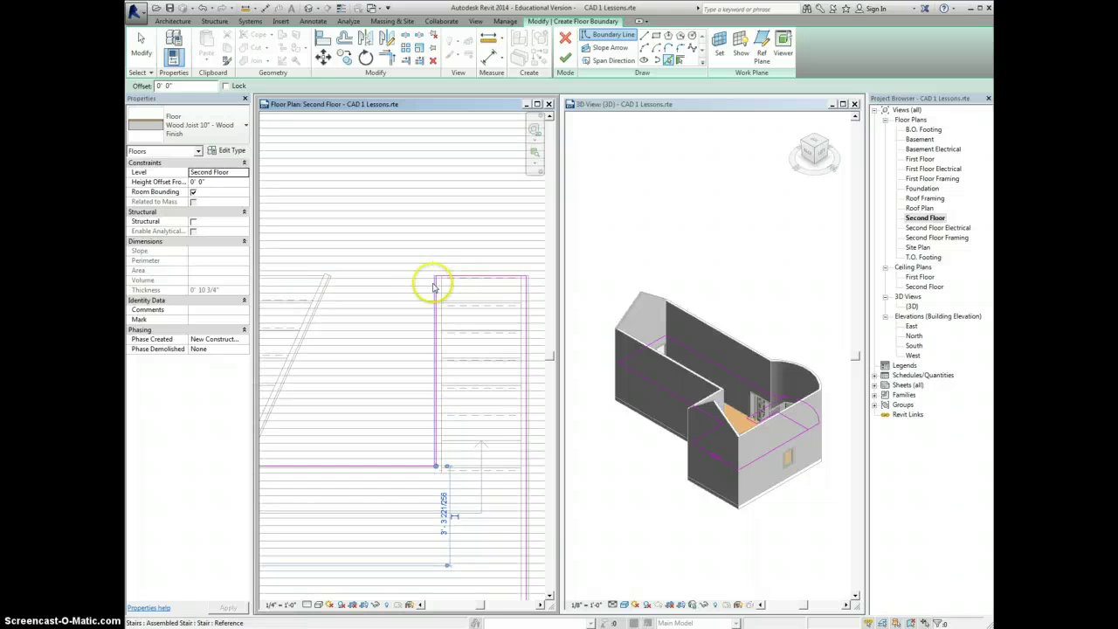
pyautogui.click(436, 280)
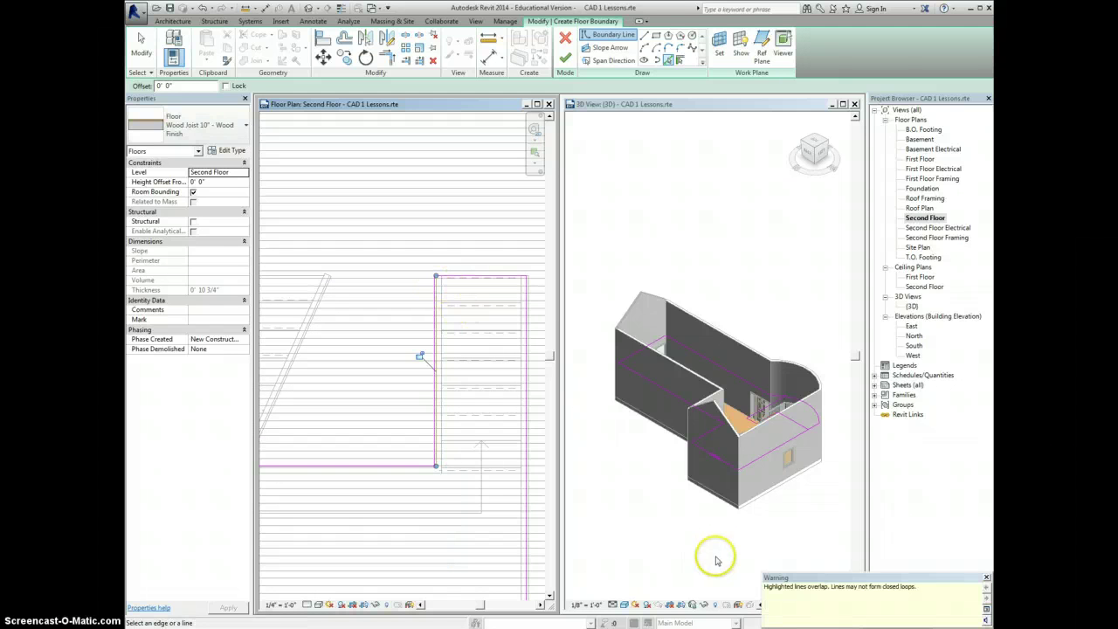
pyautogui.click(986, 578)
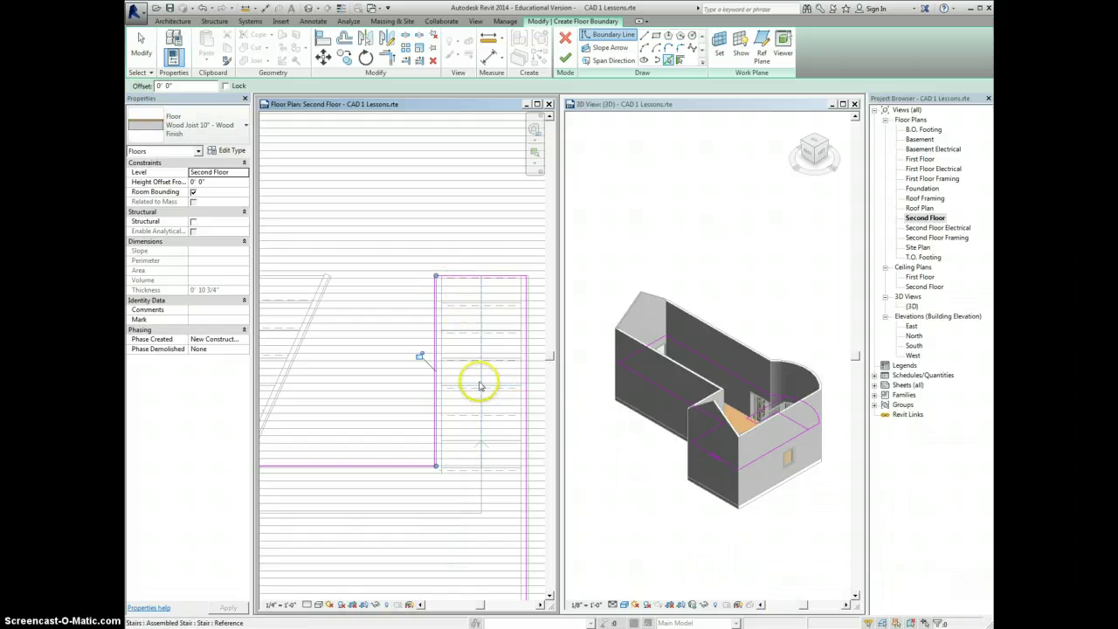
pyautogui.press('Escape')
pyautogui.click(438, 294)
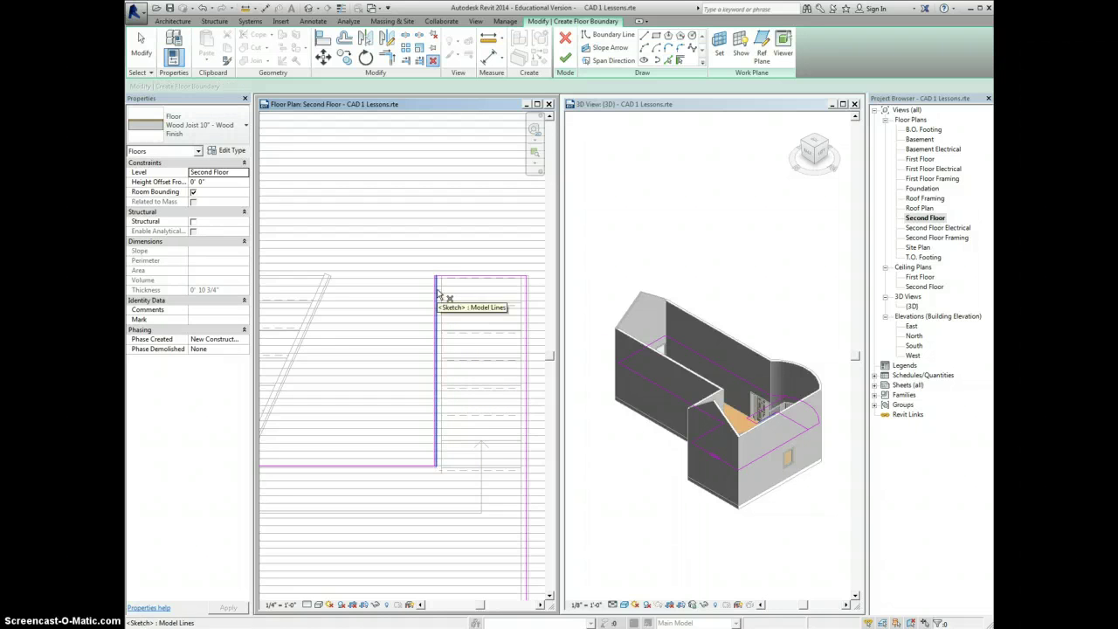
pyautogui.click(436, 320)
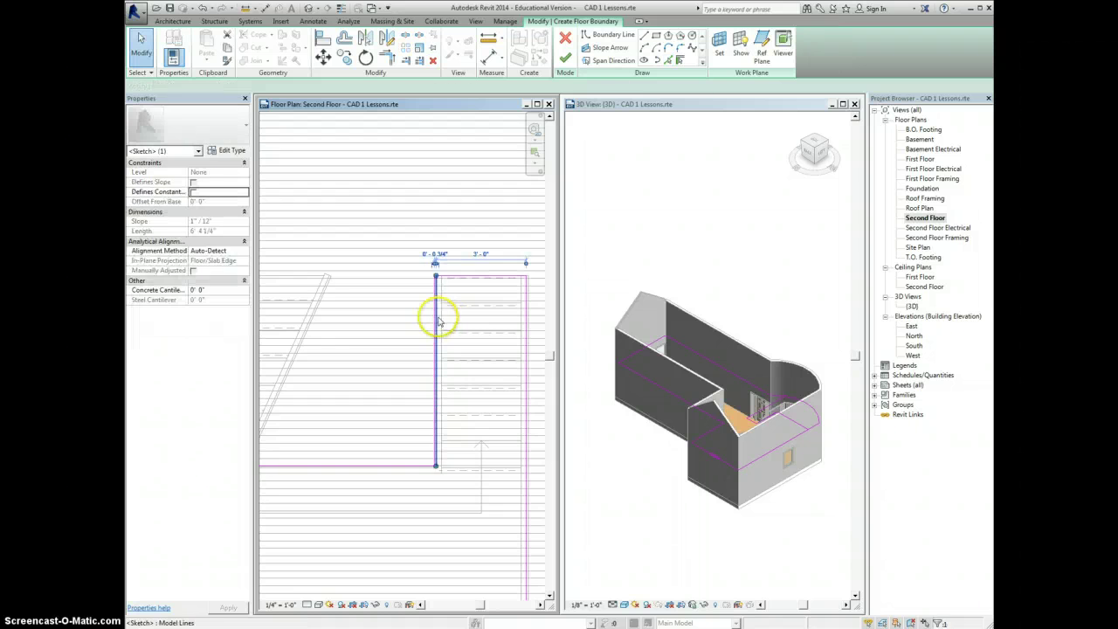
pyautogui.press('Escape')
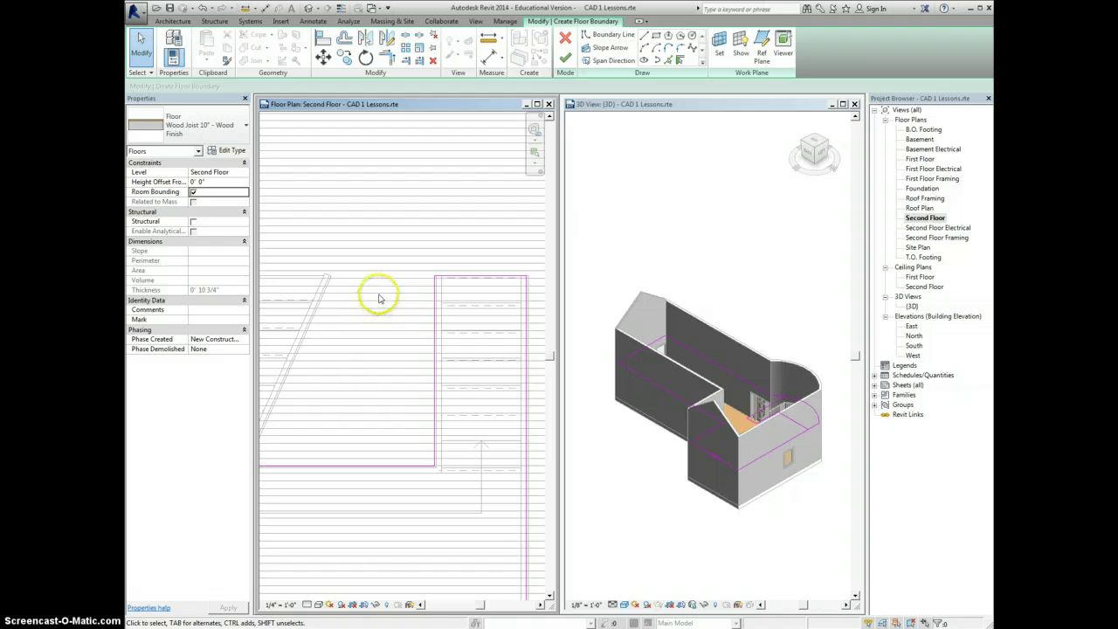
pyautogui.scroll(-6, 384, 297)
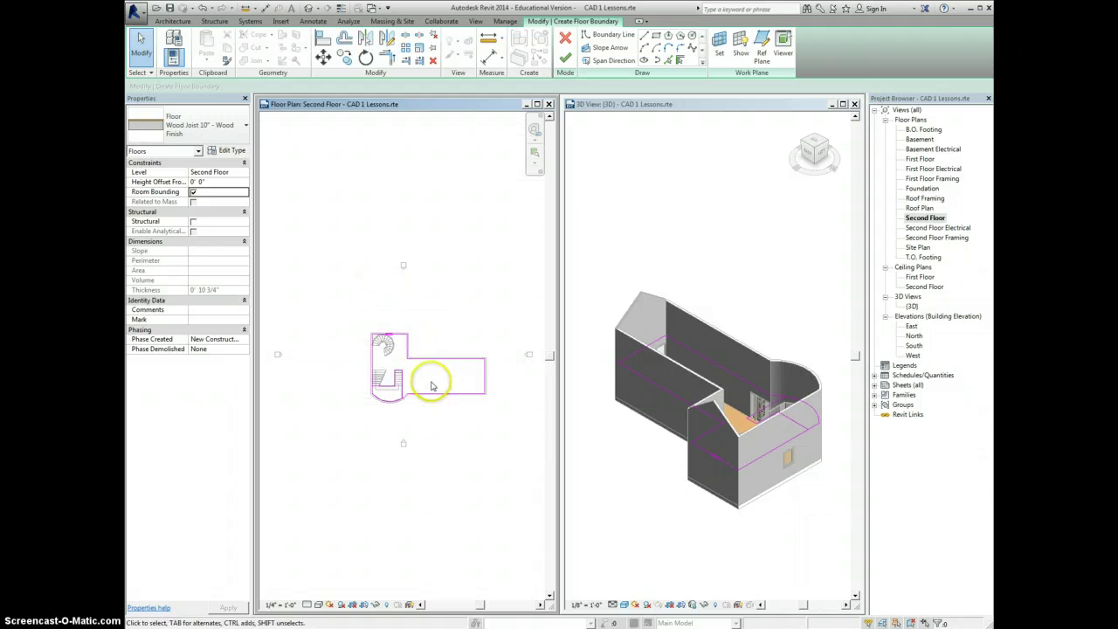
pyautogui.scroll(3, 426, 377)
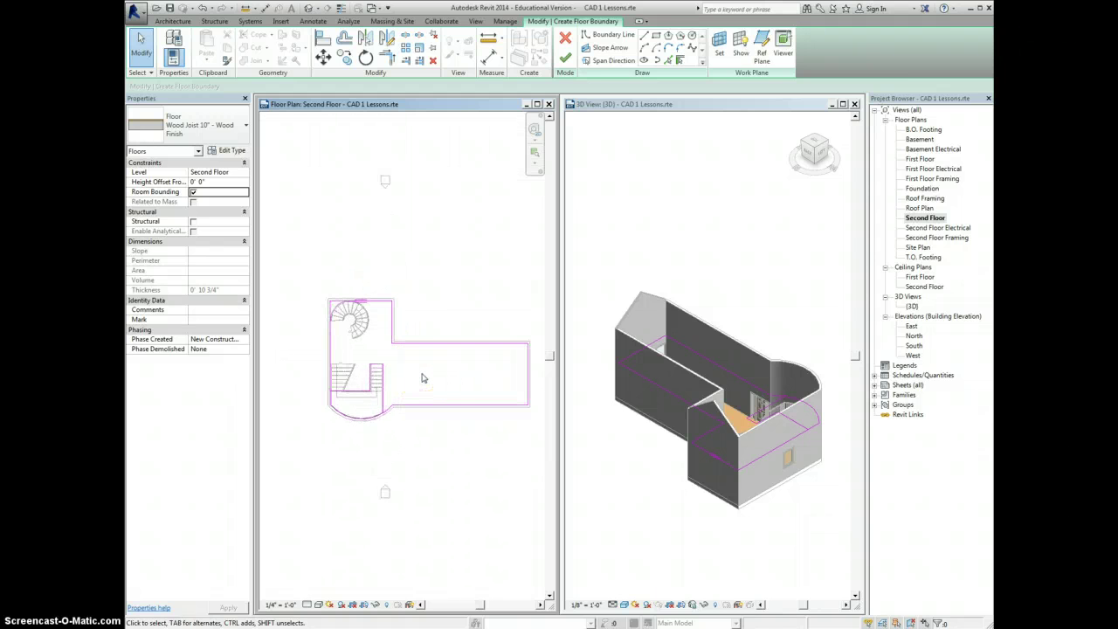
# Try to finish the second floor's boundary sketch and return to it, examining where the east stair line meets the curved wall line
pyautogui.scroll(1, 423, 377)
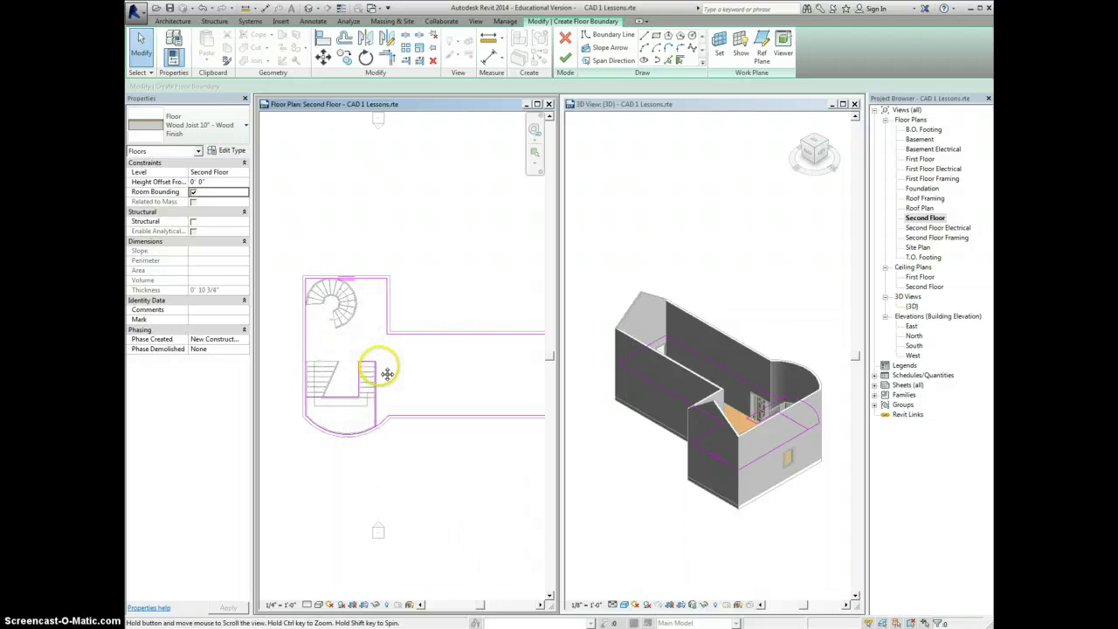
pyautogui.scroll(2, 377, 366)
pyautogui.click(569, 57)
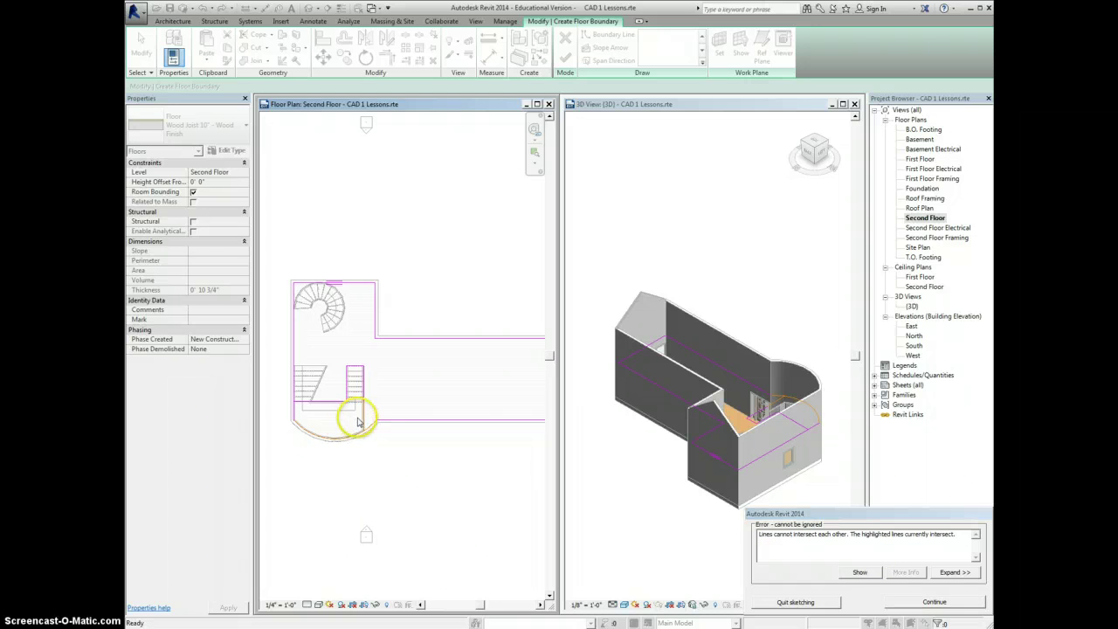
pyautogui.scroll(3, 365, 421)
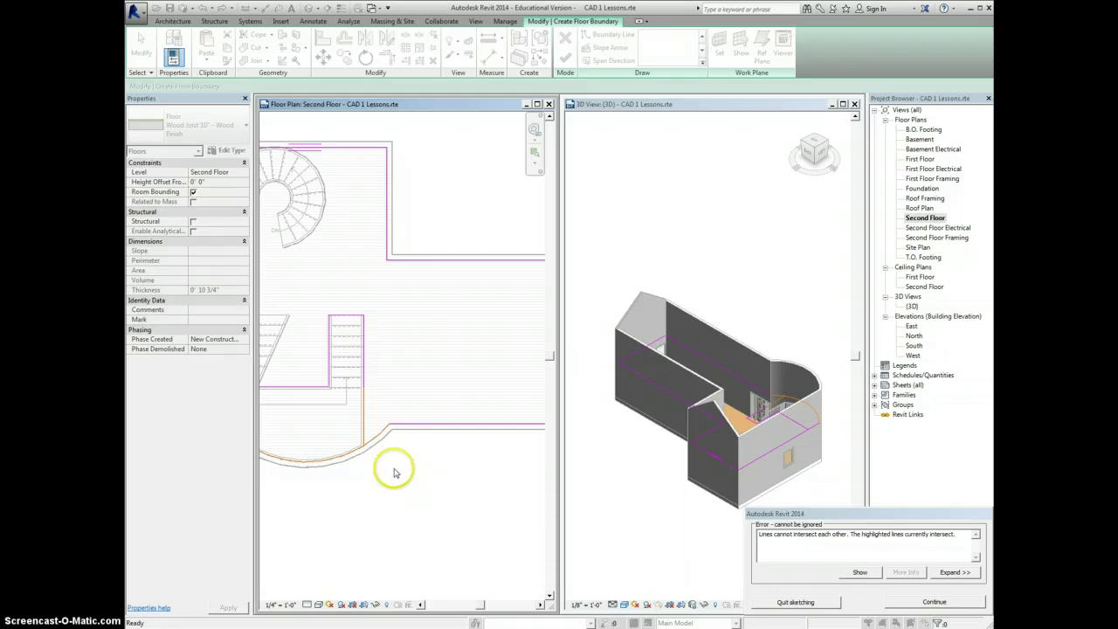
pyautogui.click(907, 605)
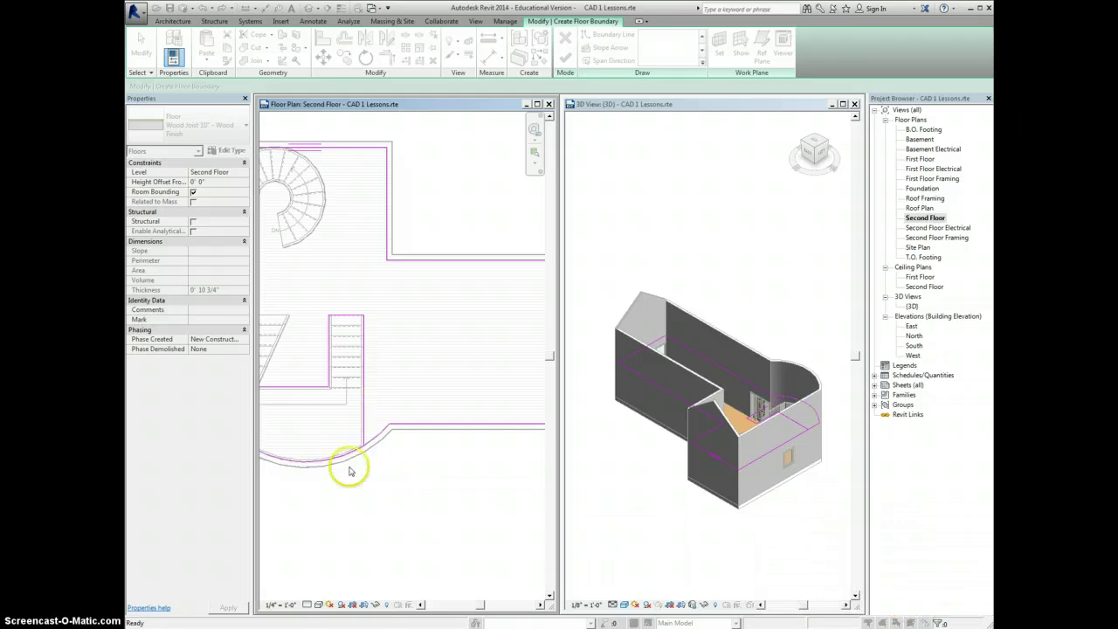
# Trim the curved wall line to the east stair line and the west wall line to the stair landing line, removing the boundary around the landing
pyautogui.moveTo(425, 494); pyautogui.dragTo(442, 509, button='middle')
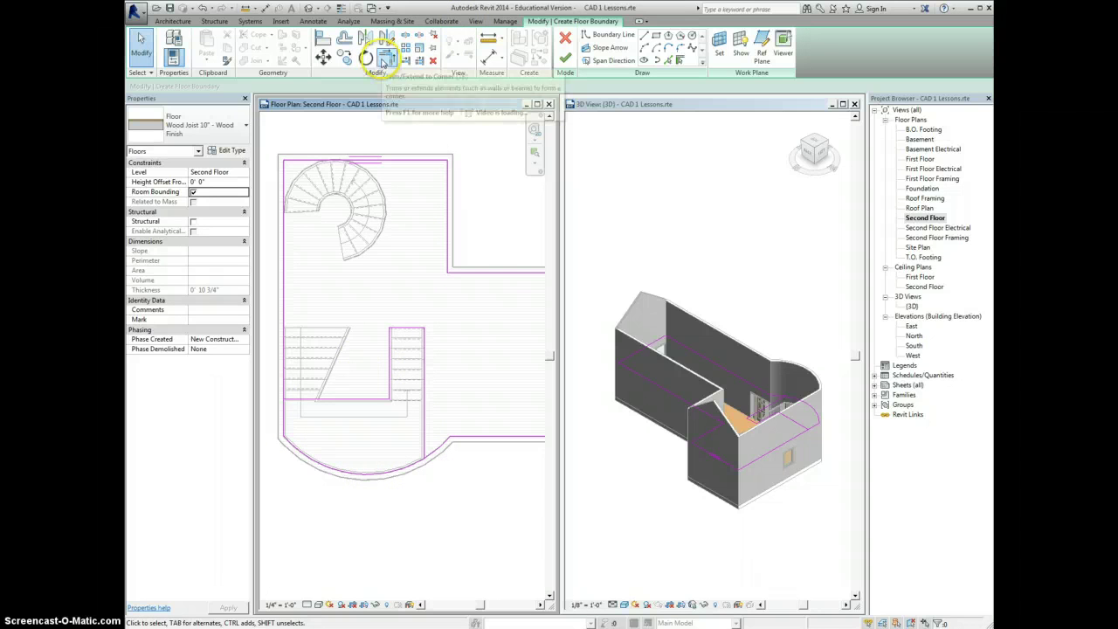
pyautogui.click(385, 59)
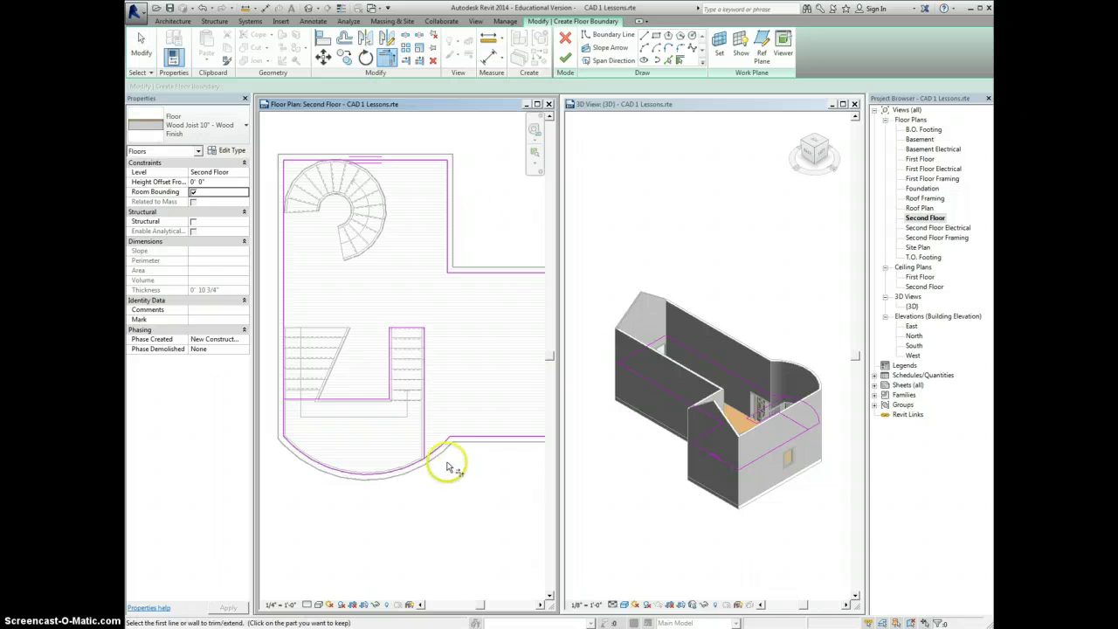
pyautogui.click(436, 457)
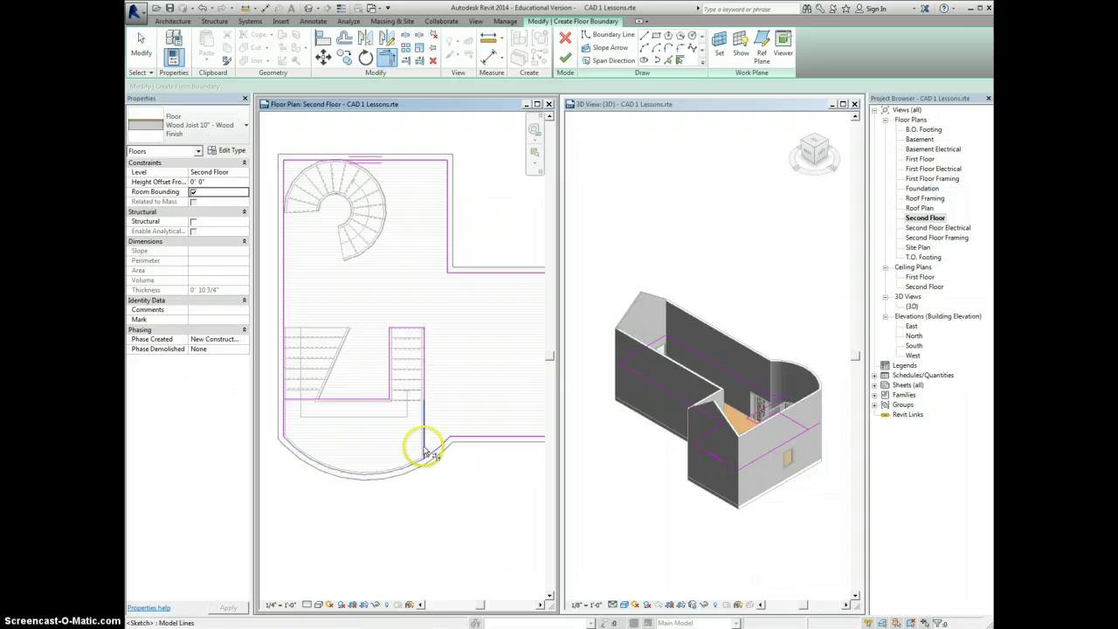
pyautogui.click(425, 452)
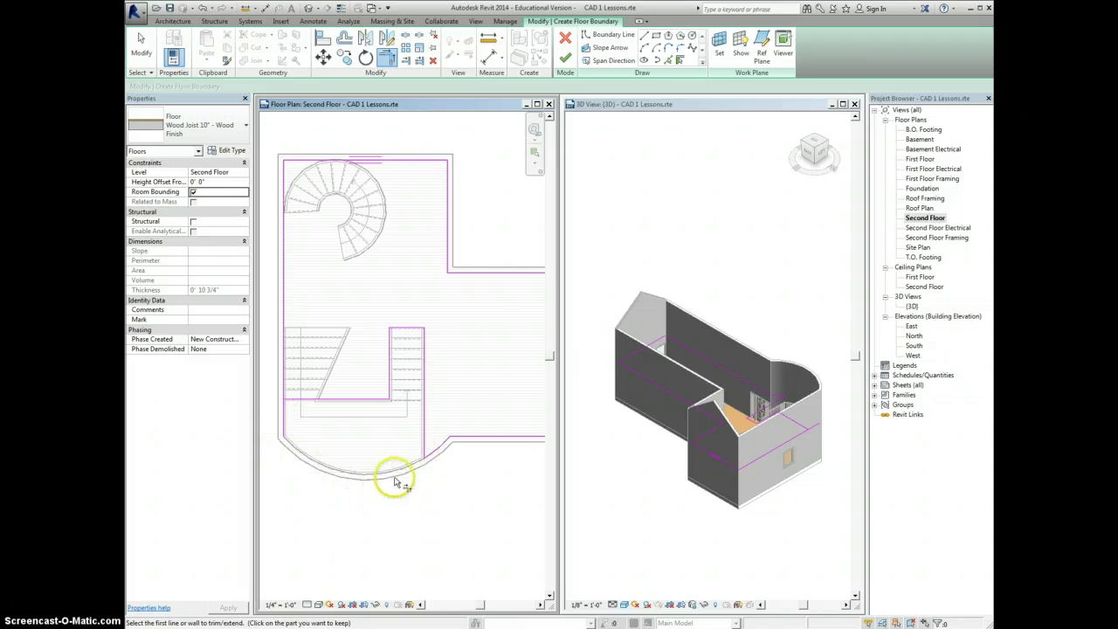
pyautogui.click(295, 398)
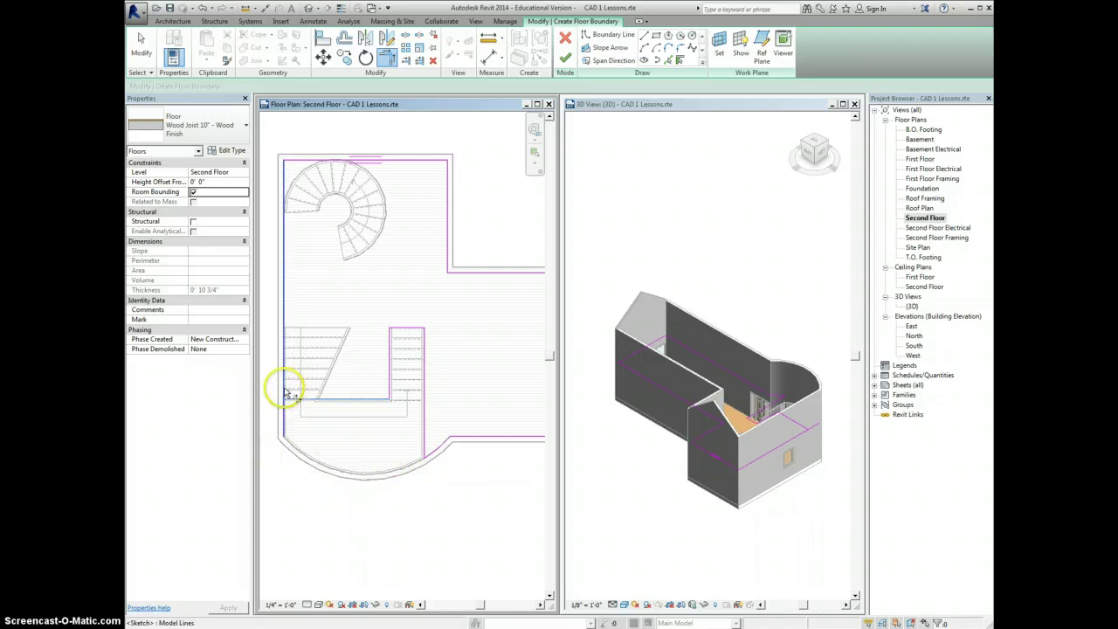
pyautogui.click(284, 422)
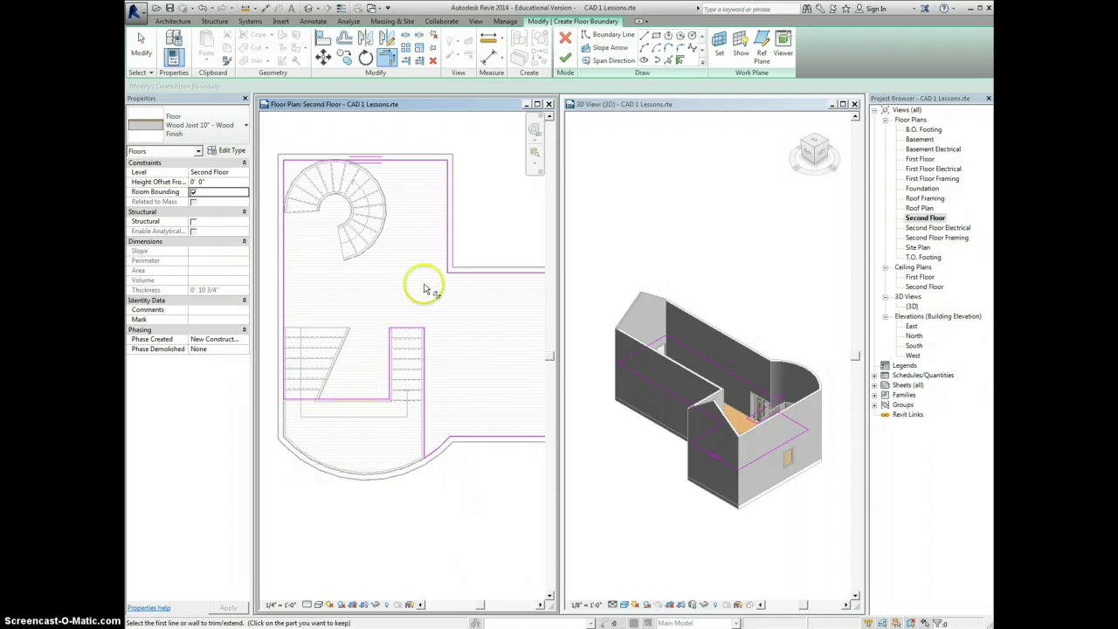
# Try to finish the floor sketch again and examine the boundary line corners along the east stair flight's inner railing
pyautogui.click(568, 60)
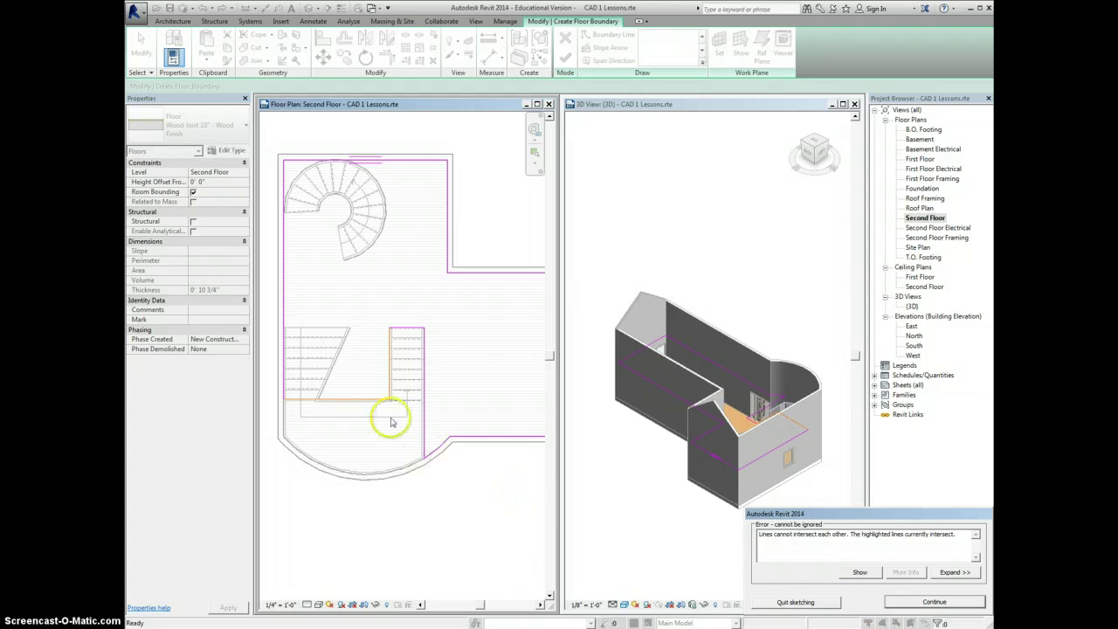
pyautogui.click(911, 602)
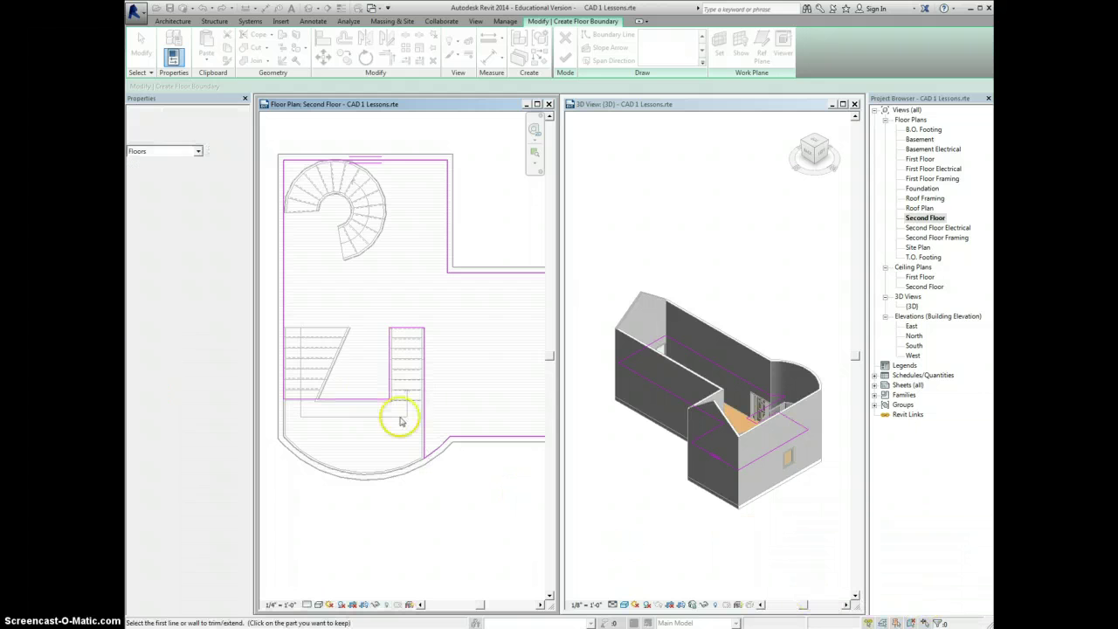
pyautogui.scroll(1, 398, 336)
pyautogui.scroll(5, 397, 339)
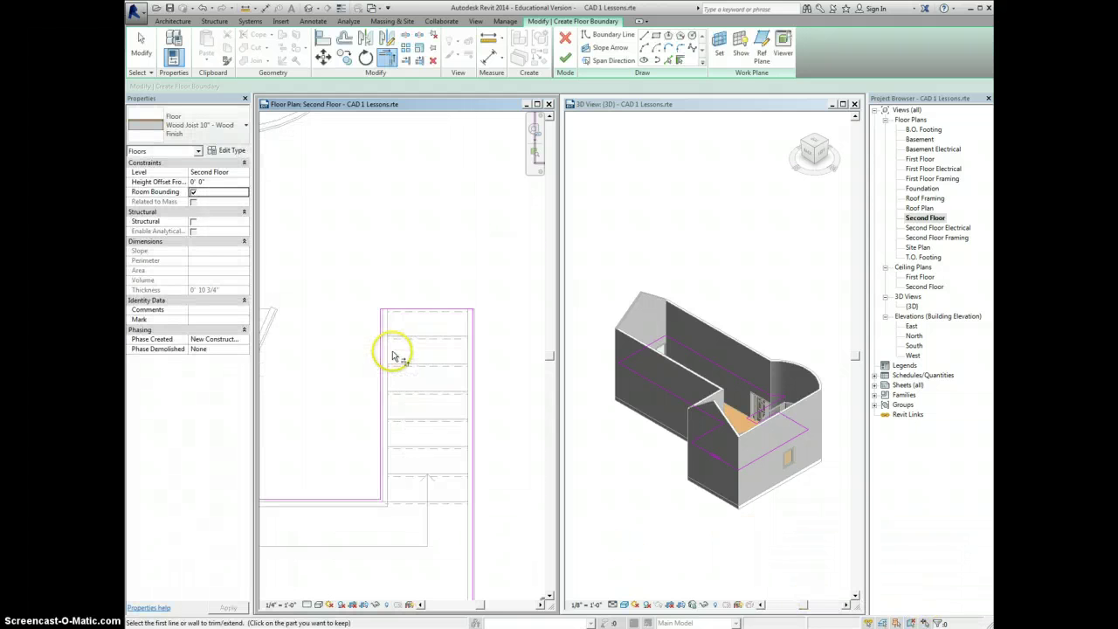
pyautogui.press('Escape')
pyautogui.scroll(4, 398, 283)
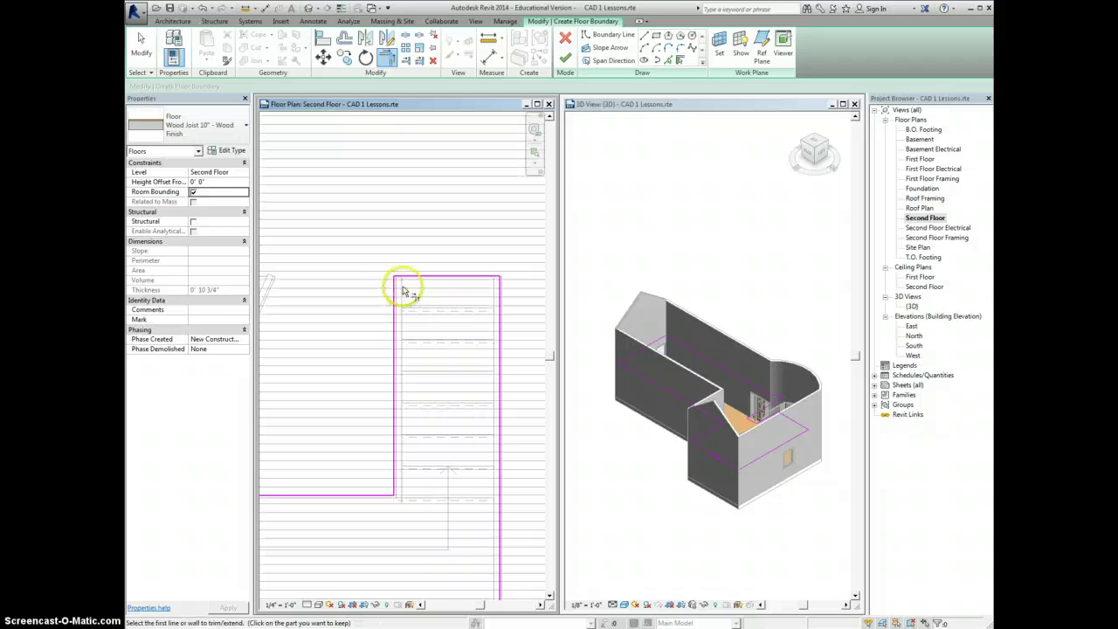
pyautogui.press('t')
pyautogui.press('r')
pyautogui.scroll(3, 402, 284)
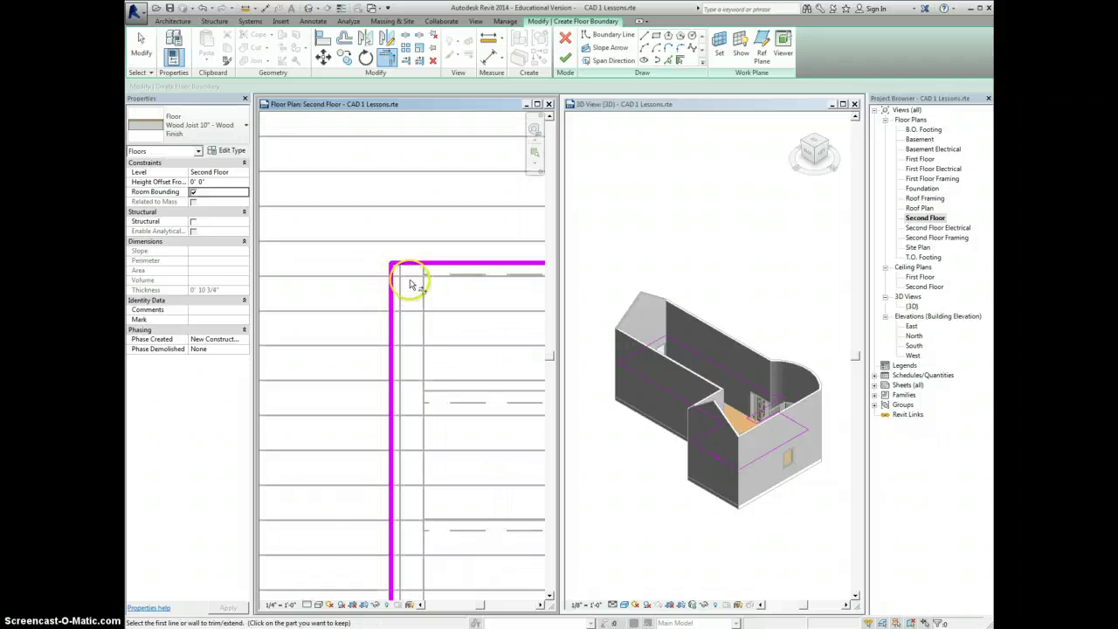
pyautogui.scroll(-3, 439, 359)
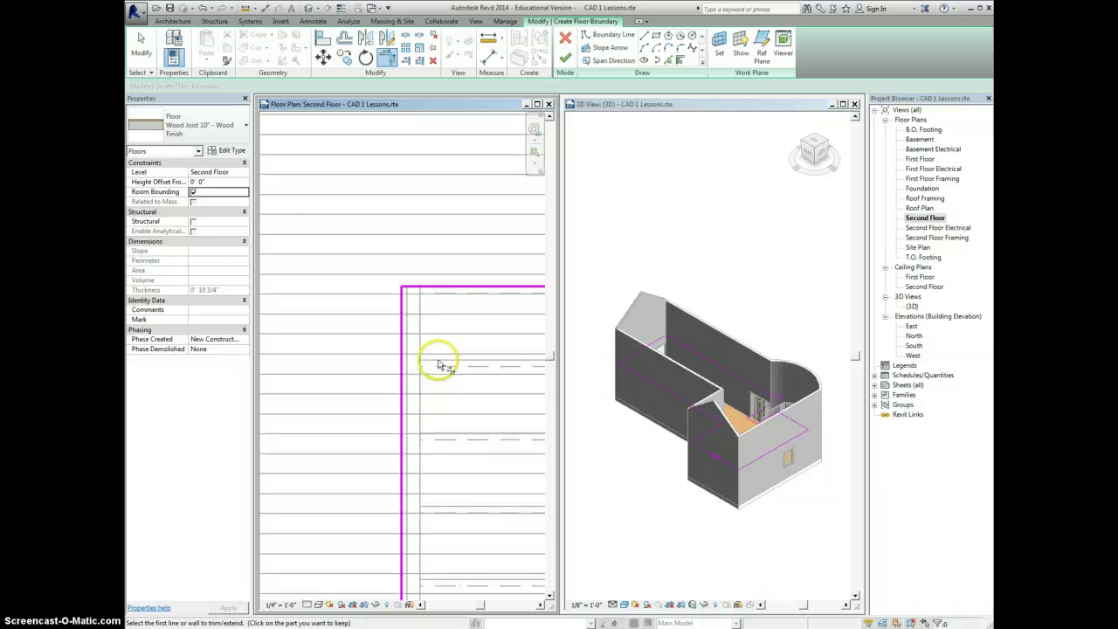
pyautogui.scroll(-1, 470, 439)
pyautogui.moveTo(477, 446); pyautogui.dragTo(474, 394, button='middle')
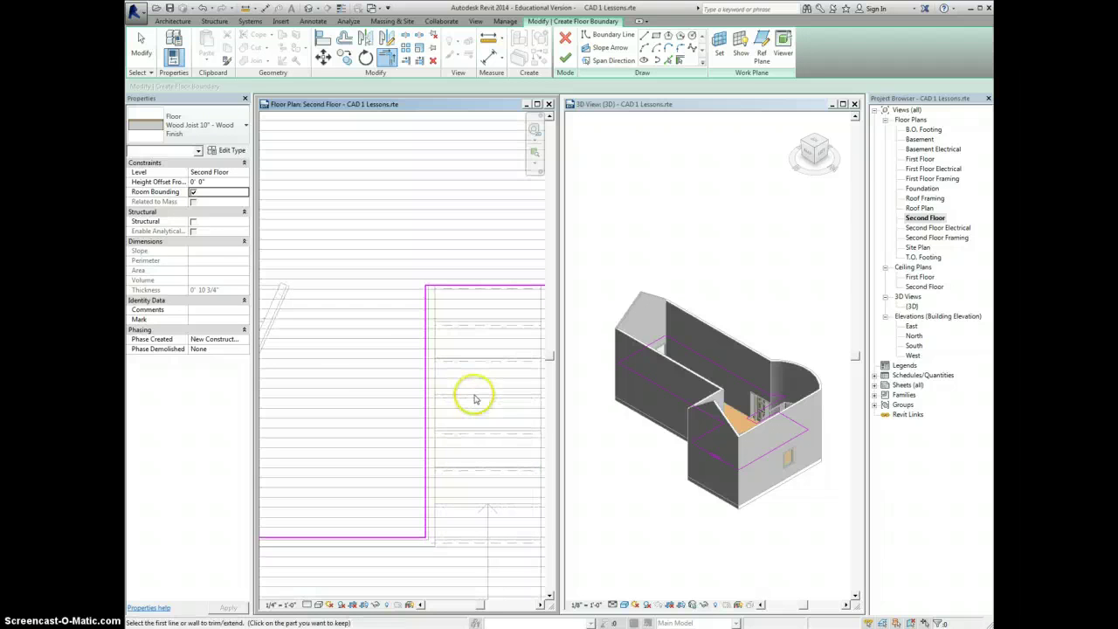
# Delete the east stair flight's inner railing boundary line and redraw it from the top riser line's end to the landing line's end
pyautogui.rightClick(362, 360)
pyautogui.click(421, 369)
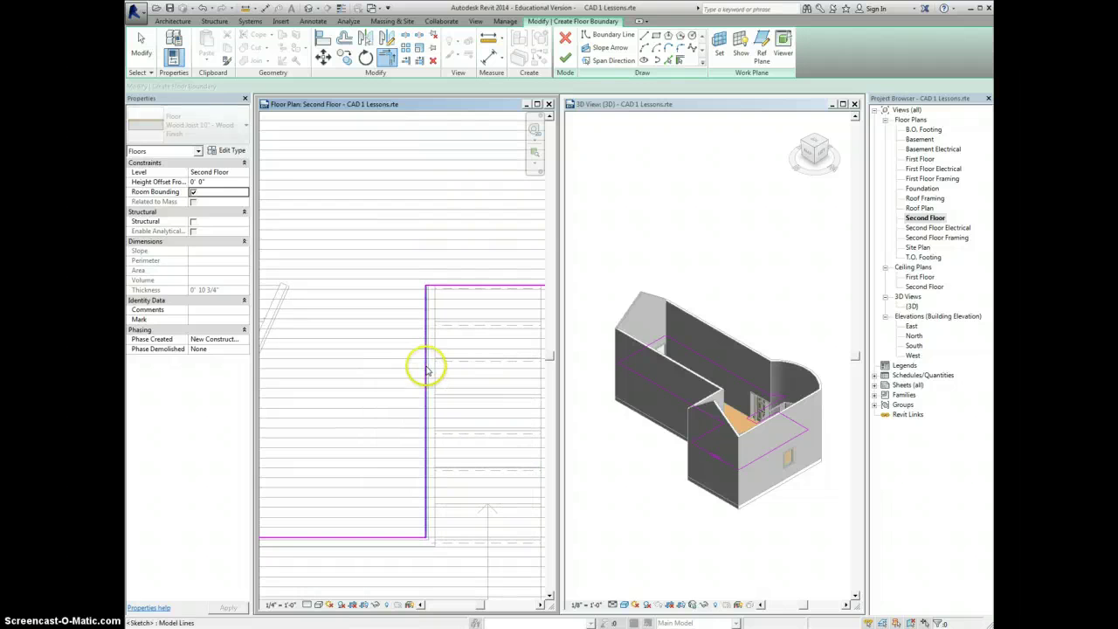
pyautogui.click(426, 370)
pyautogui.press('Delete')
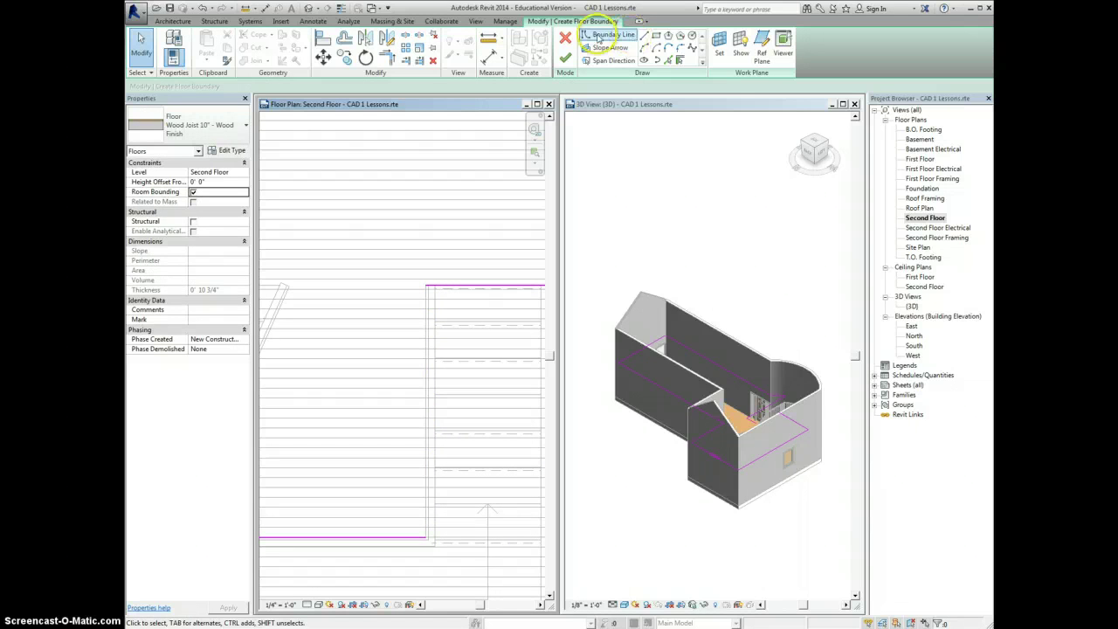
pyautogui.click(644, 35)
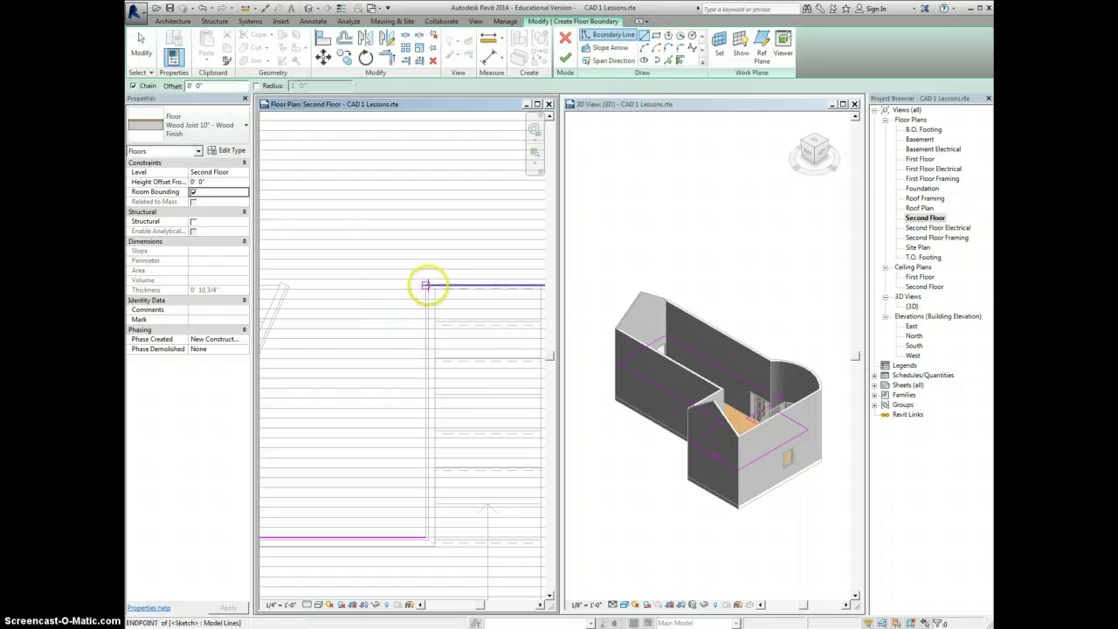
pyautogui.click(424, 284)
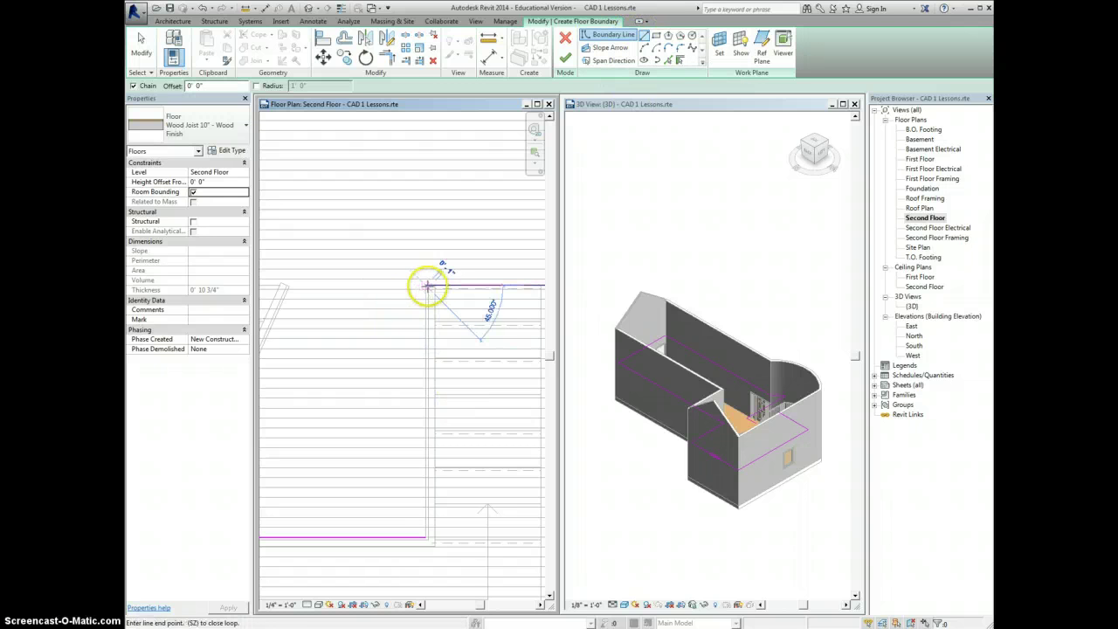
pyautogui.click(424, 536)
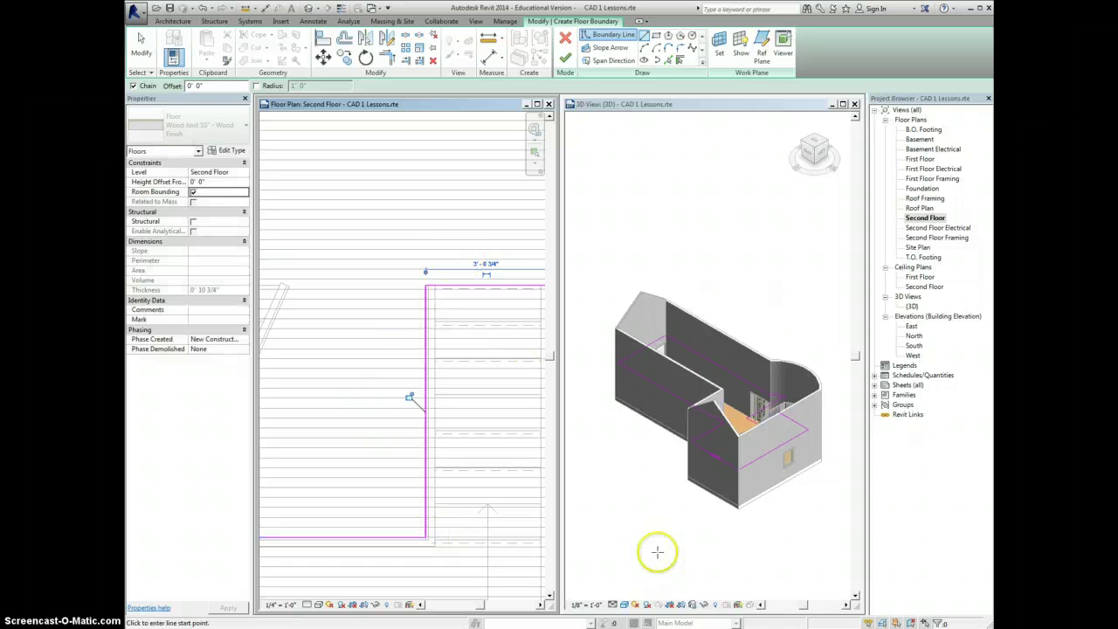
# Try to finish the floor sketch and examine the boundary line along the stair landing for overlapping lines
pyautogui.click(565, 58)
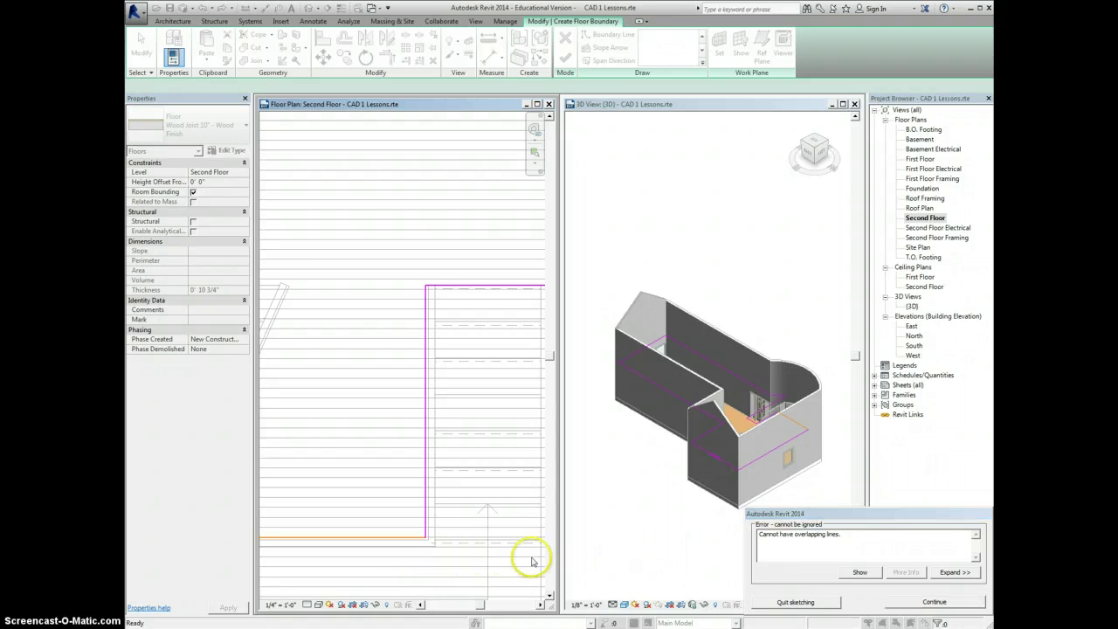
pyautogui.scroll(-2, 437, 562)
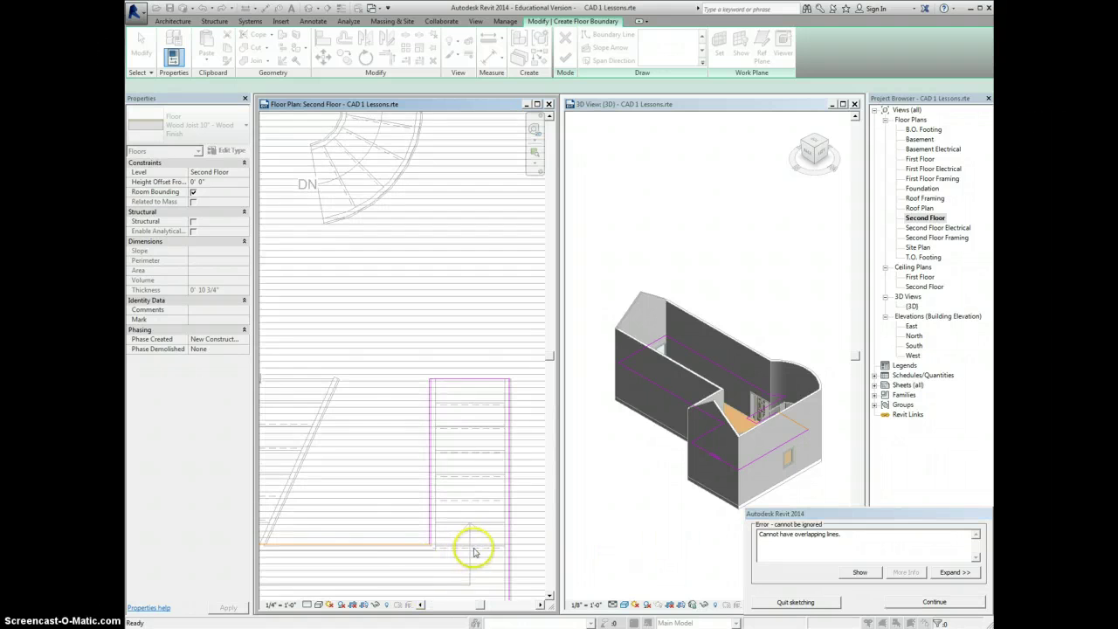
pyautogui.scroll(-2, 328, 556)
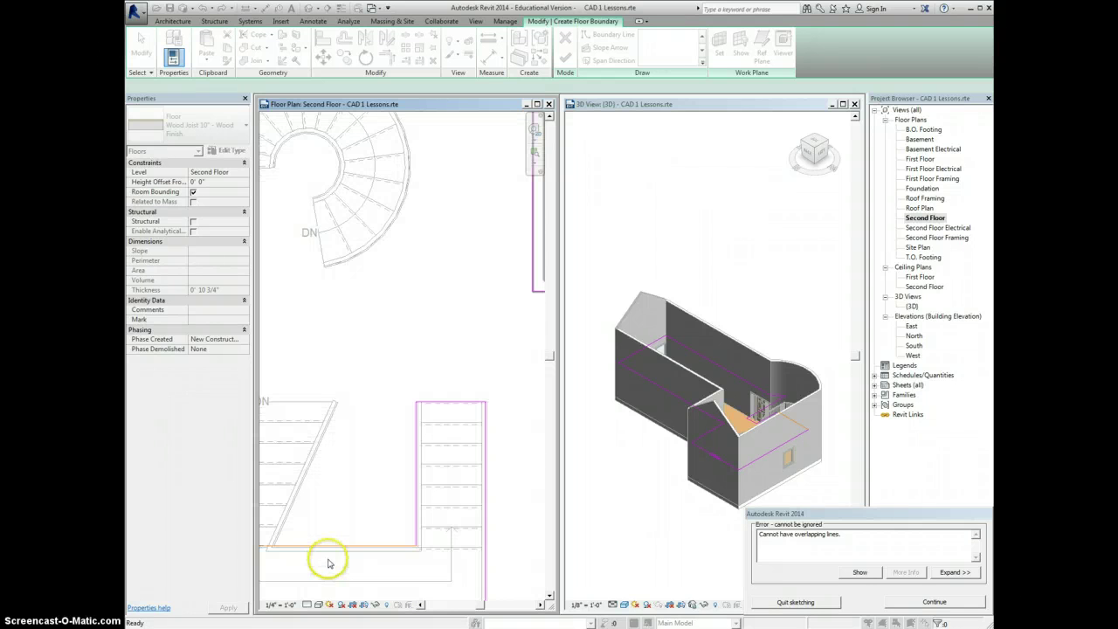
pyautogui.click(420, 605)
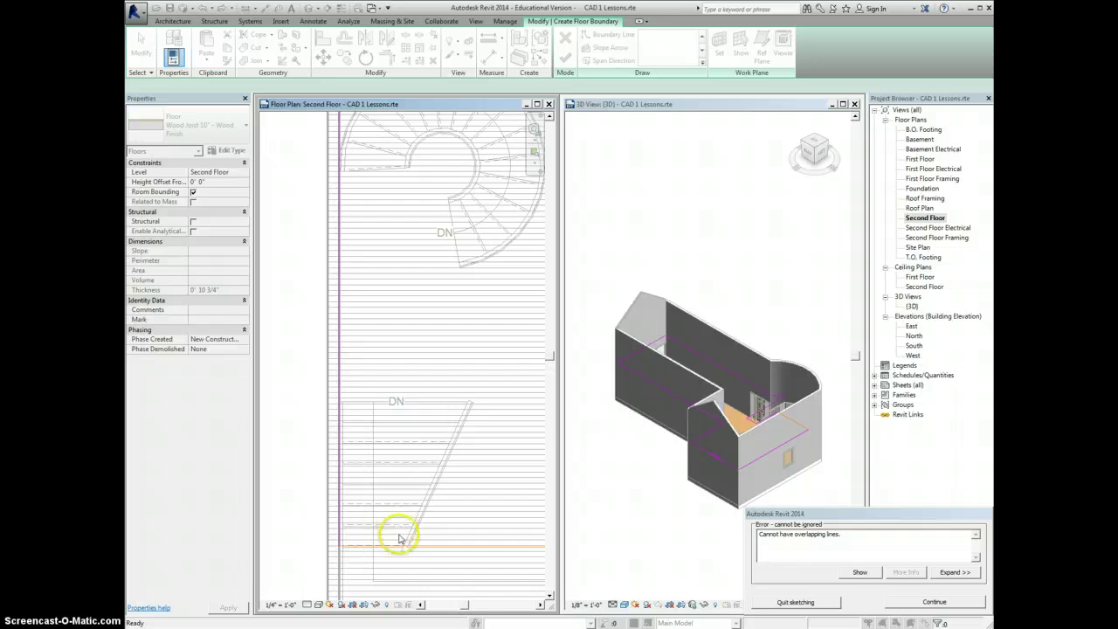
pyautogui.scroll(2, 360, 551)
pyautogui.scroll(-2, 415, 567)
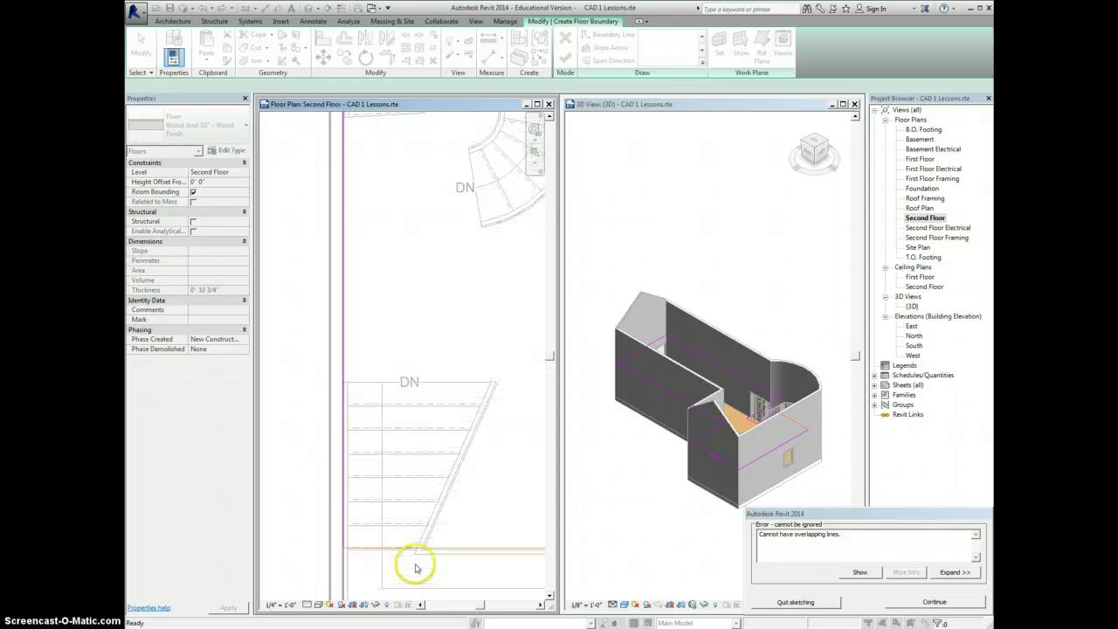
pyautogui.click(541, 604)
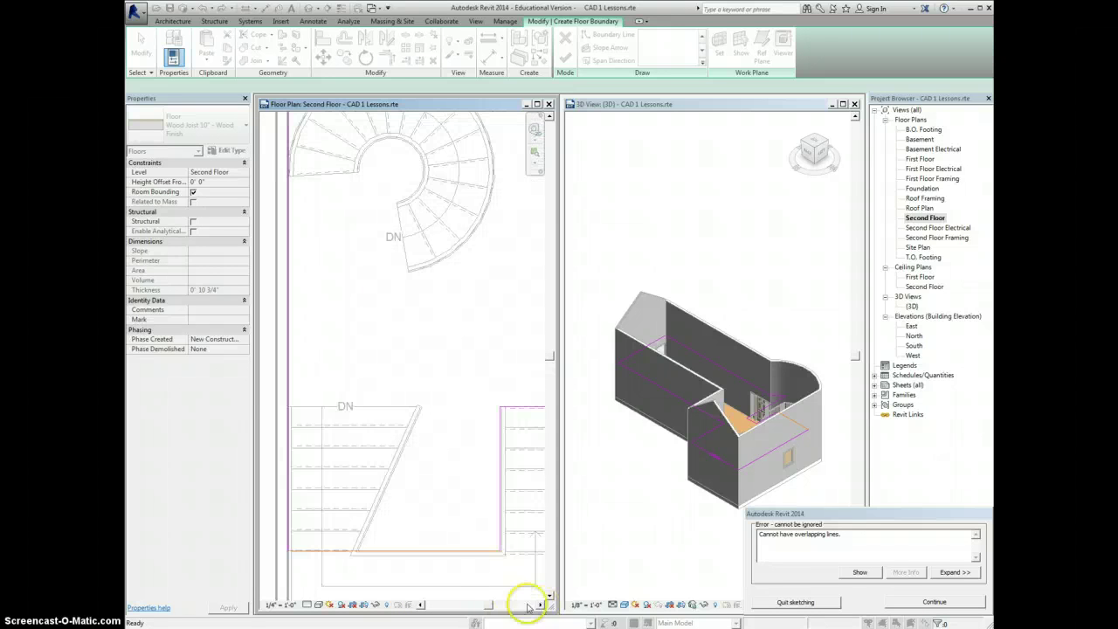
pyautogui.click(934, 602)
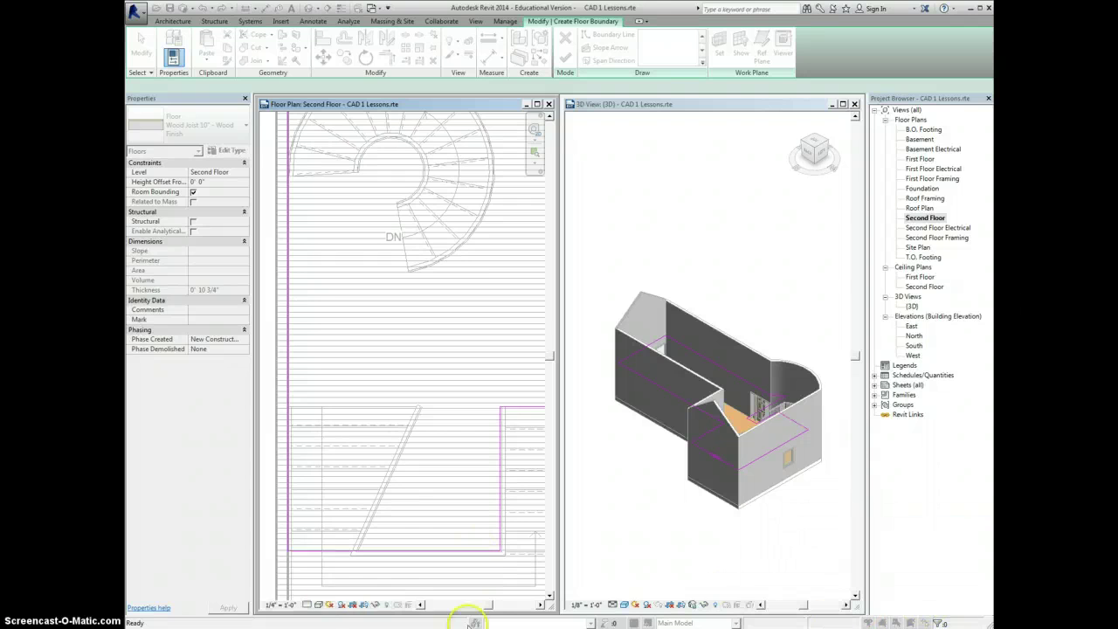
# Delete the overlapping boundary line along the stair landing and extend the remaining one to the west wall's boundary line
pyautogui.press('Escape')
pyautogui.click(411, 552)
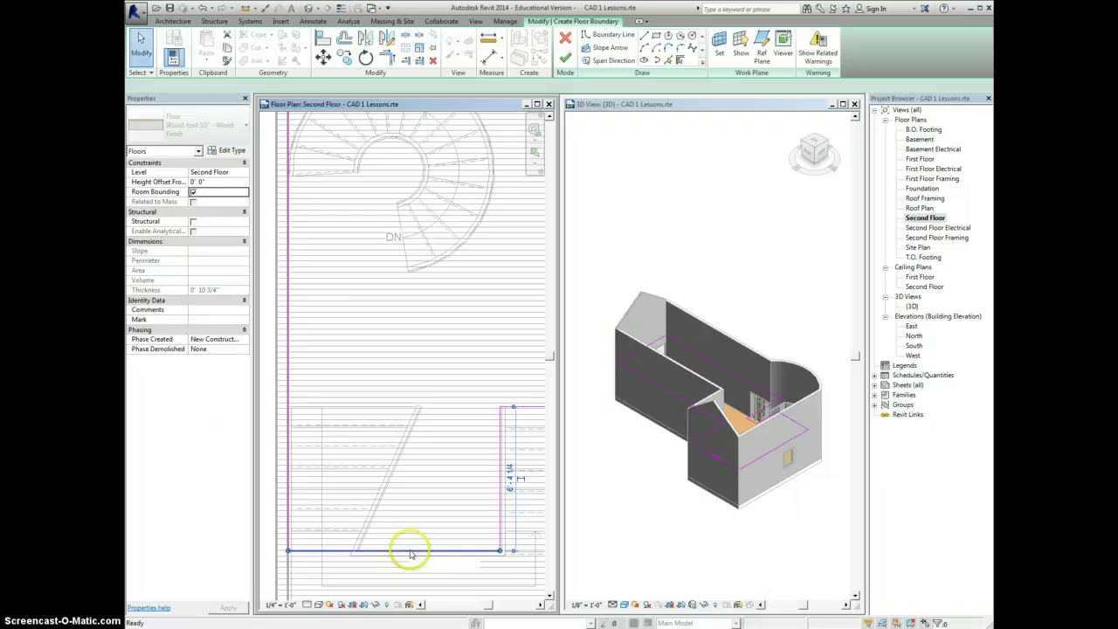
pyautogui.press('Delete')
pyautogui.press('Escape')
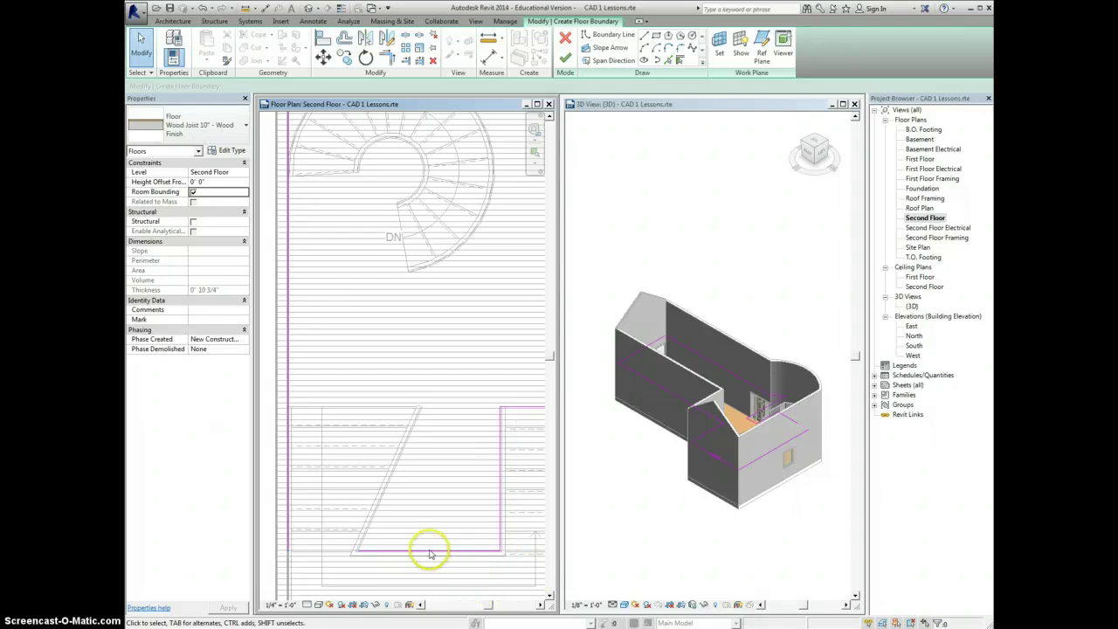
pyautogui.click(357, 553)
pyautogui.moveTo(356, 552); pyautogui.dragTo(289, 551)
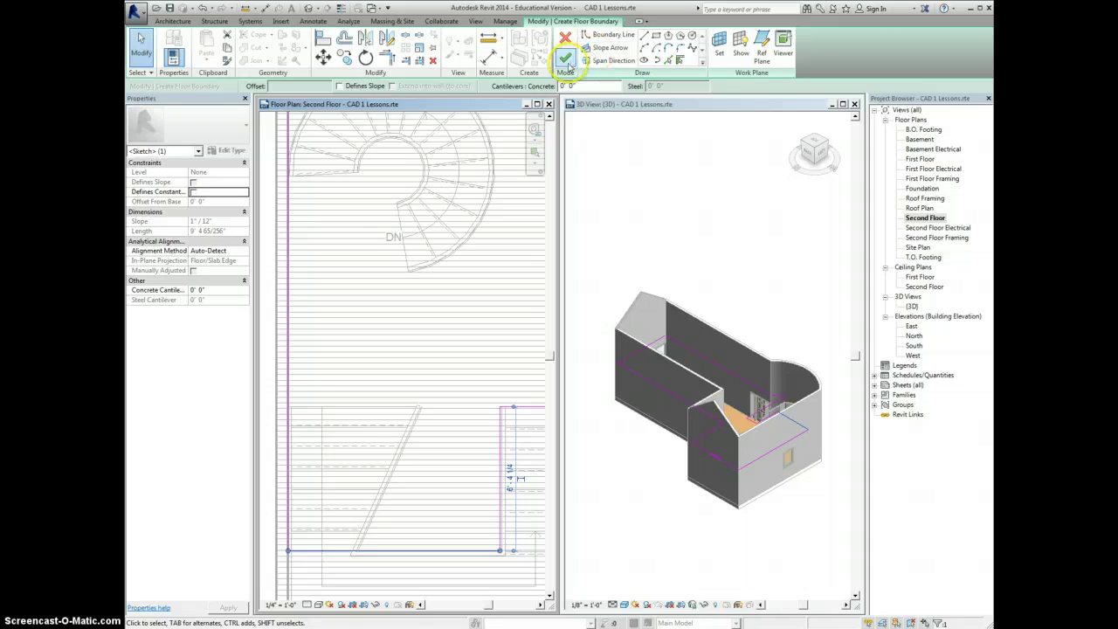
# Finish the second floor's sketch, joining the floor with the overlapping walls and cutting the shared volume out of them, and reorient the 3D view
pyautogui.click(566, 59)
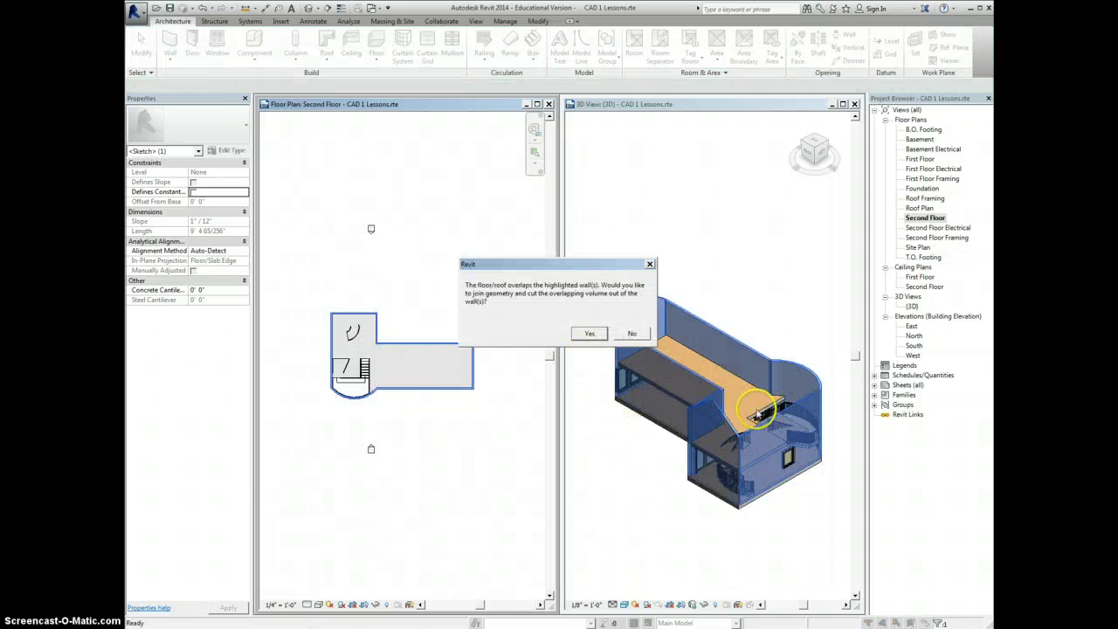
pyautogui.click(589, 335)
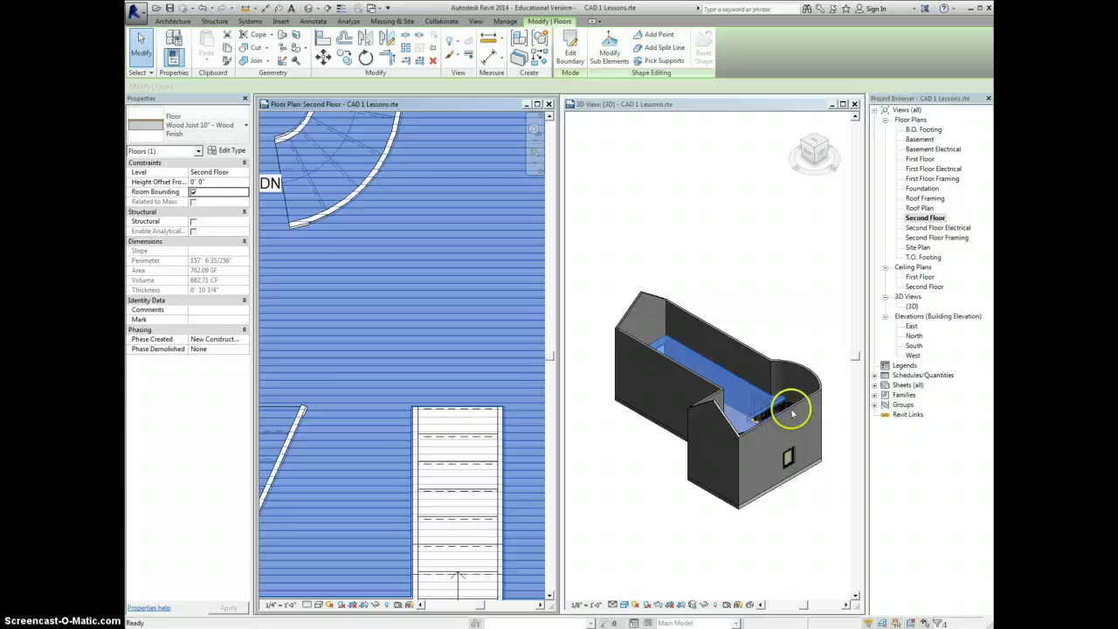
pyautogui.click(812, 149)
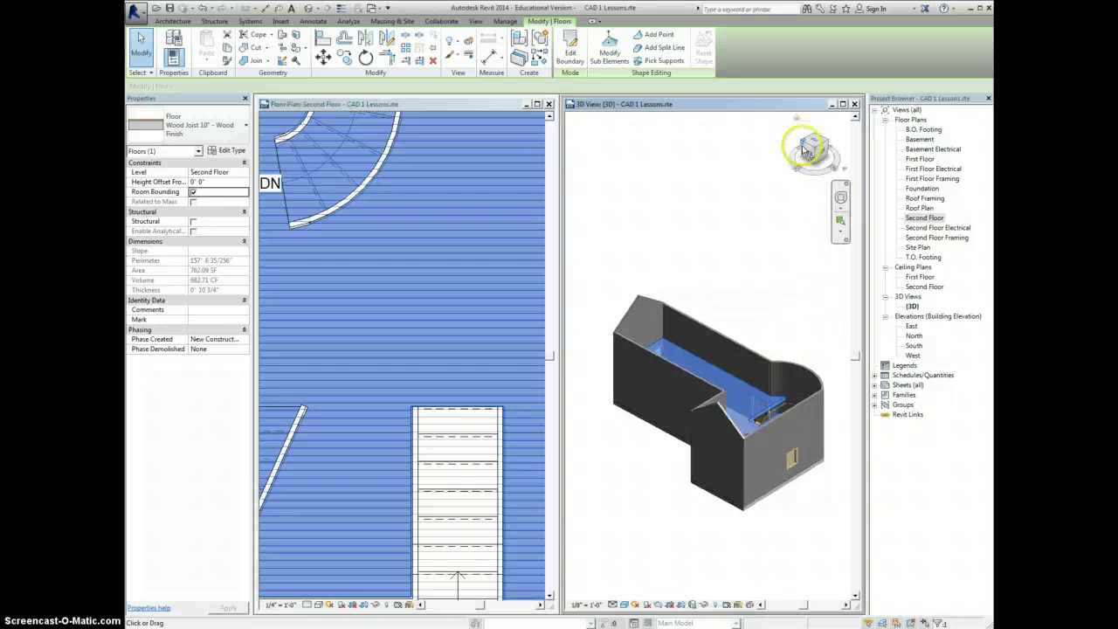
# Inspect the new second floor in 3D from several angles, ending with a view from above
pyautogui.keyDown('shift'); pyautogui.moveTo(770, 369); pyautogui.dragTo(791, 375, button='middle'); pyautogui.keyUp('shift')
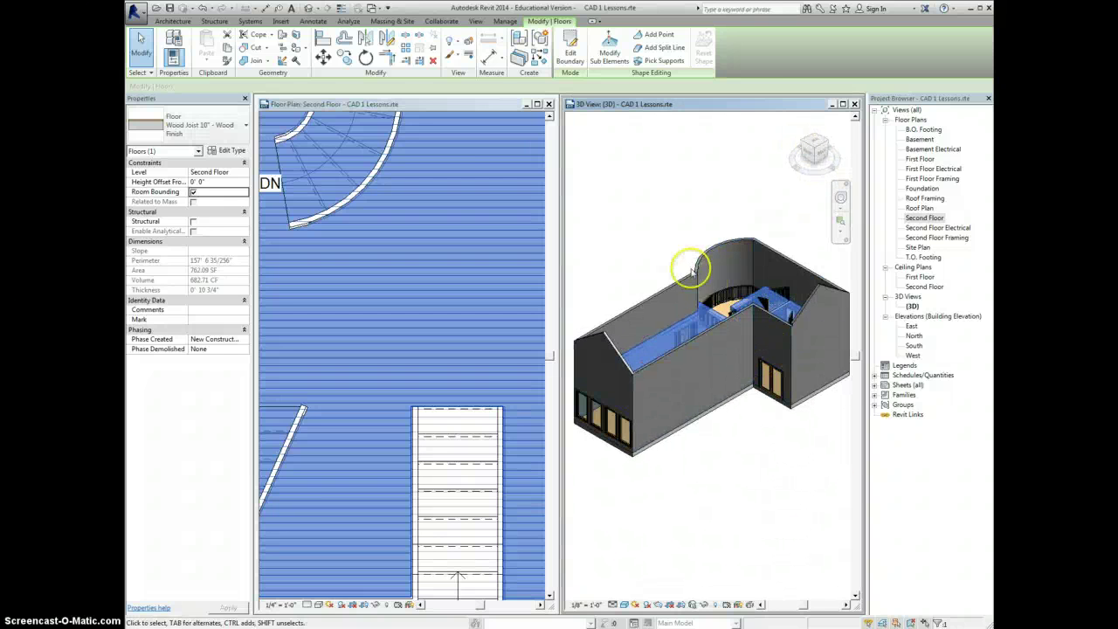
pyautogui.moveTo(690, 271); pyautogui.dragTo(669, 344, button='middle')
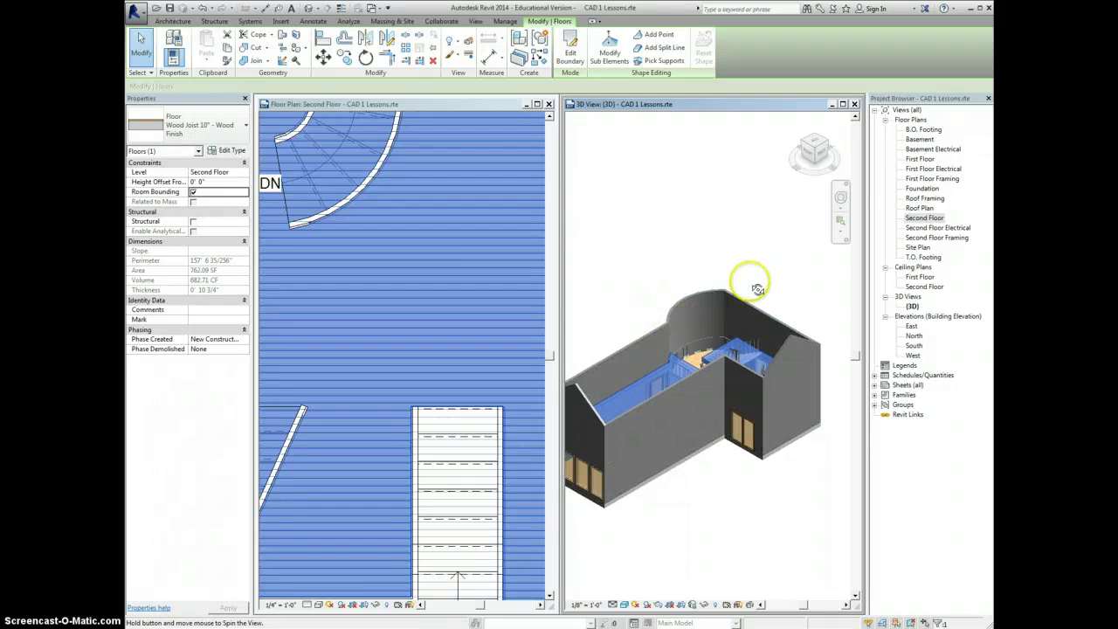
pyautogui.keyDown('shift'); pyautogui.moveTo(757, 299); pyautogui.dragTo(761, 275, button='middle'); pyautogui.keyUp('shift')
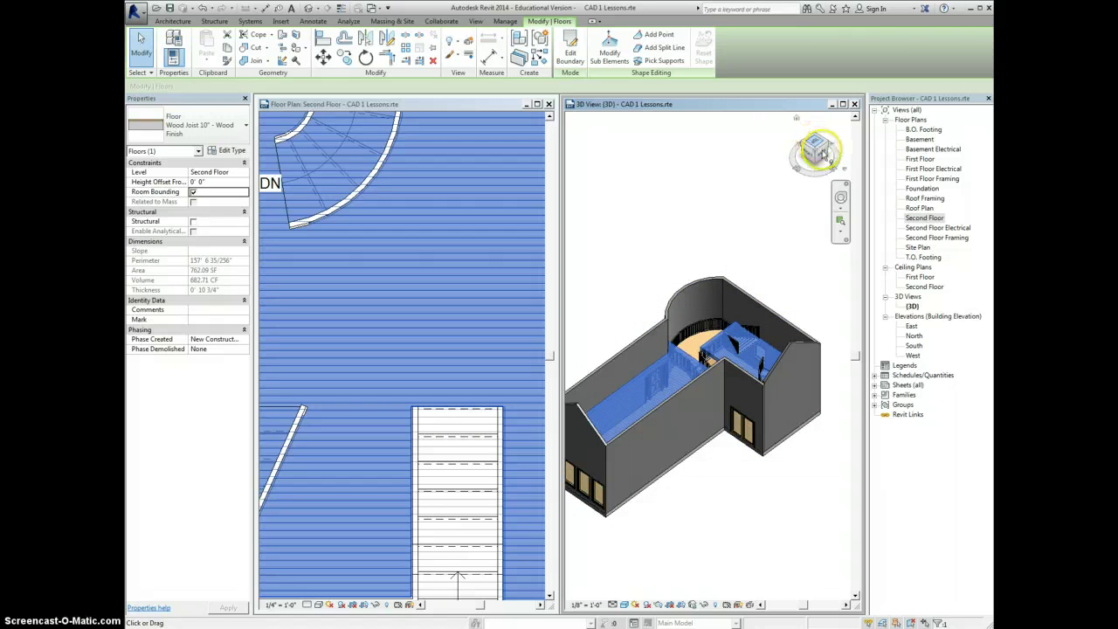
pyautogui.click(748, 190)
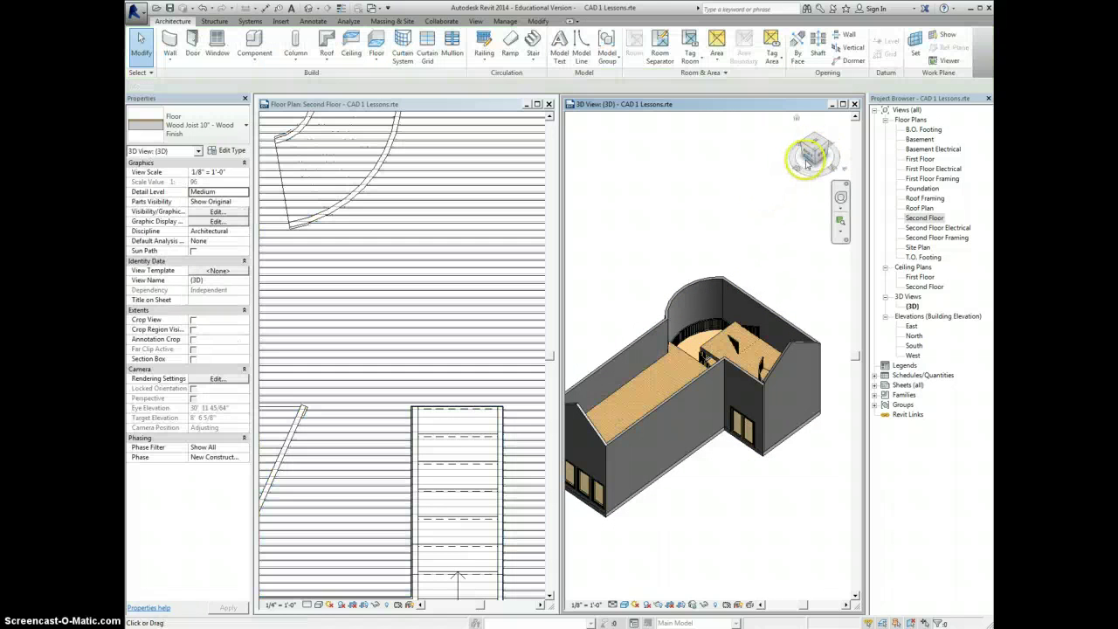
pyautogui.moveTo(816, 153); pyautogui.dragTo(789, 178)
pyautogui.moveTo(777, 180); pyautogui.dragTo(799, 190)
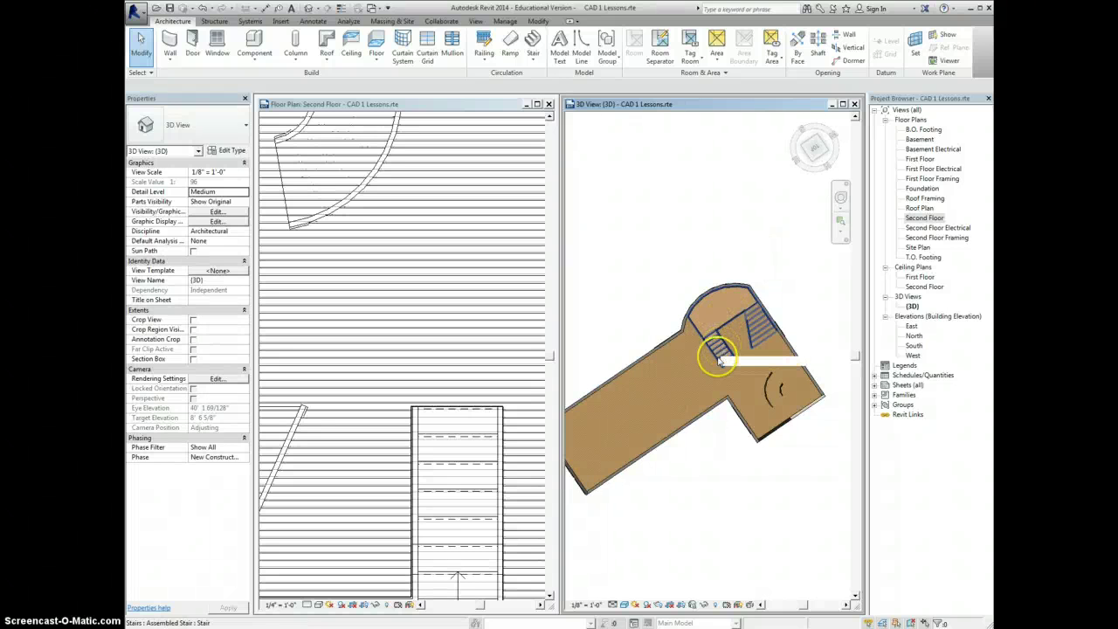
# Reverse the up direction of the assembled stair with the landing and examine its opening in 3D
pyautogui.click(455, 591)
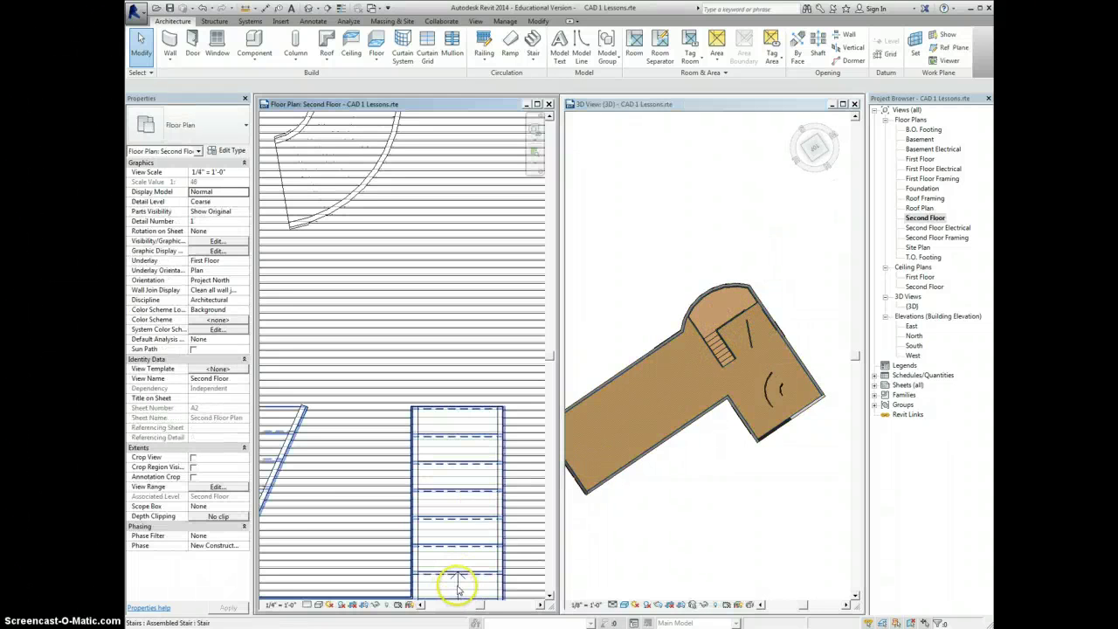
pyautogui.click(455, 591)
pyautogui.scroll(-2, 450, 495)
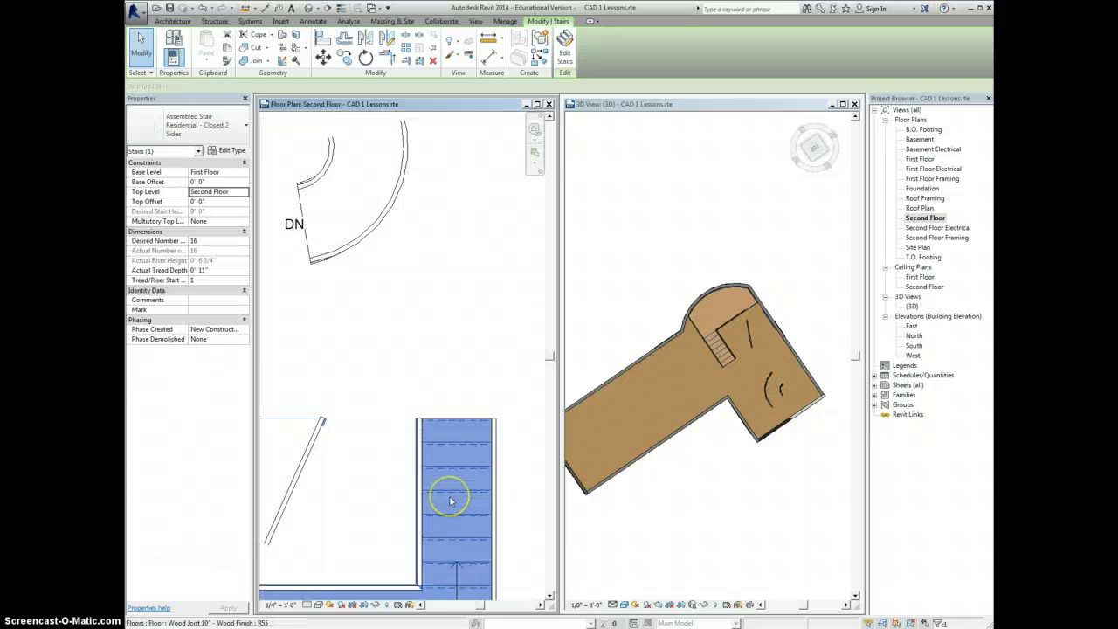
pyautogui.scroll(-3, 450, 500)
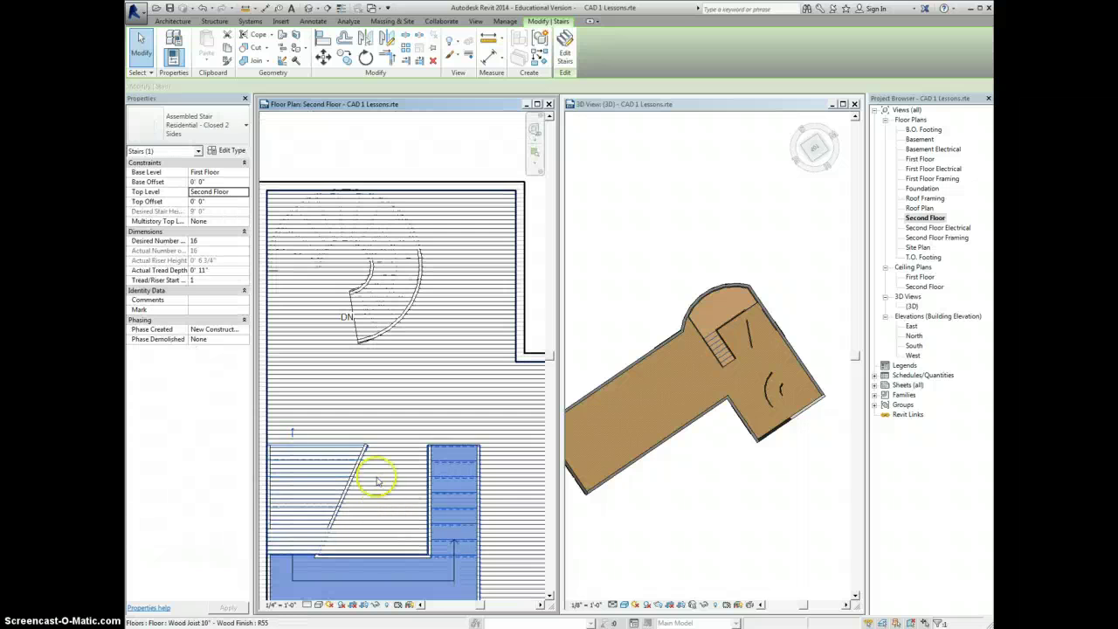
pyautogui.click(294, 433)
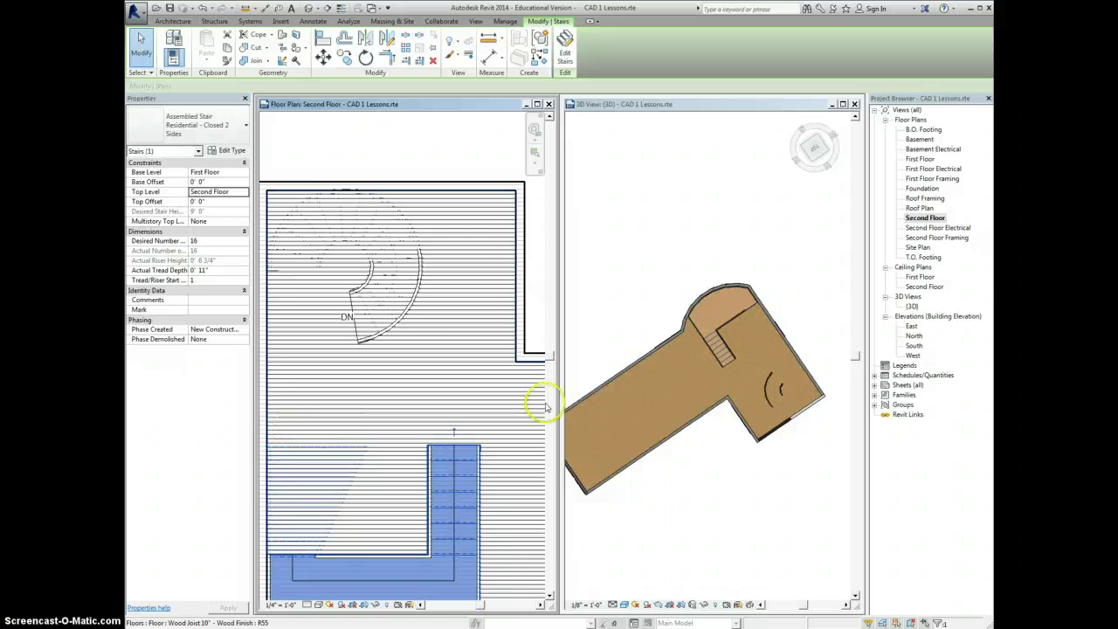
pyautogui.click(775, 301)
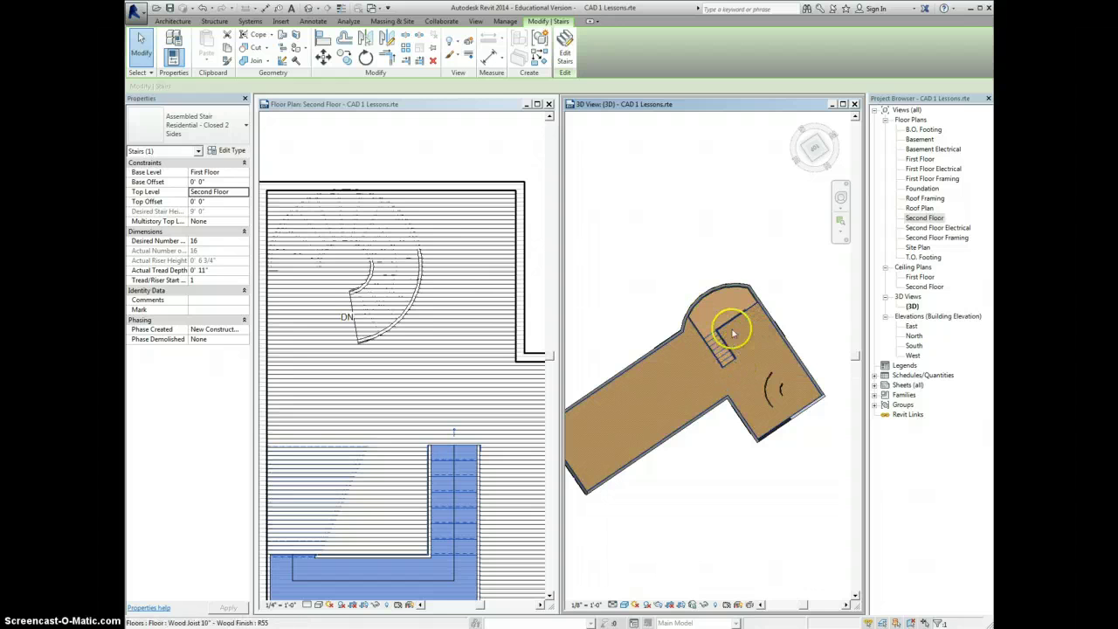
pyautogui.scroll(5, 733, 321)
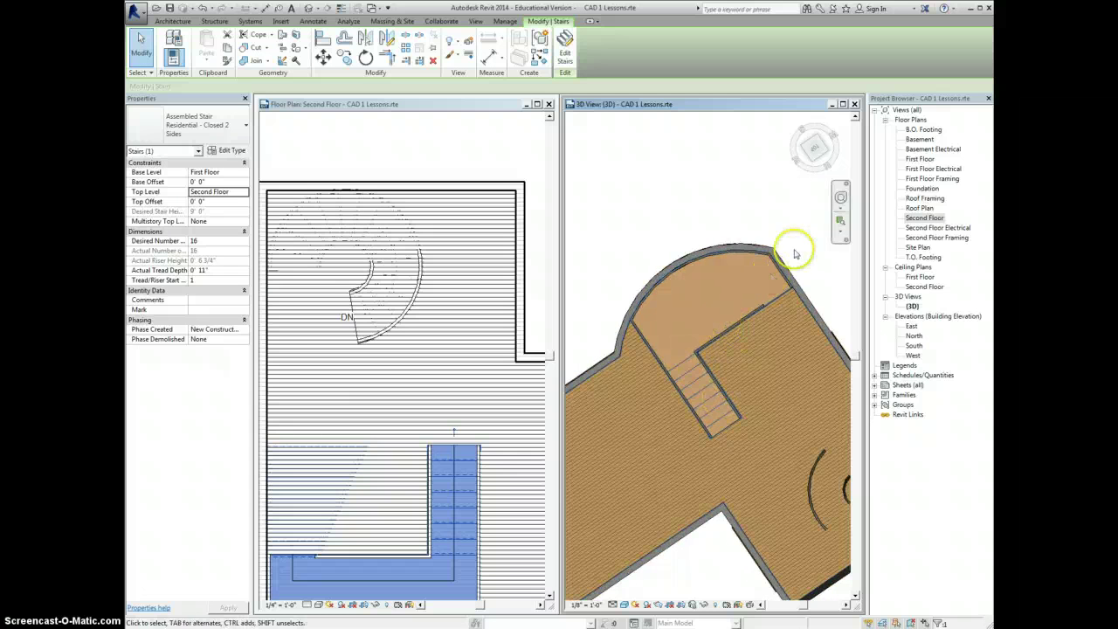
pyautogui.click(797, 252)
pyautogui.scroll(6, 783, 295)
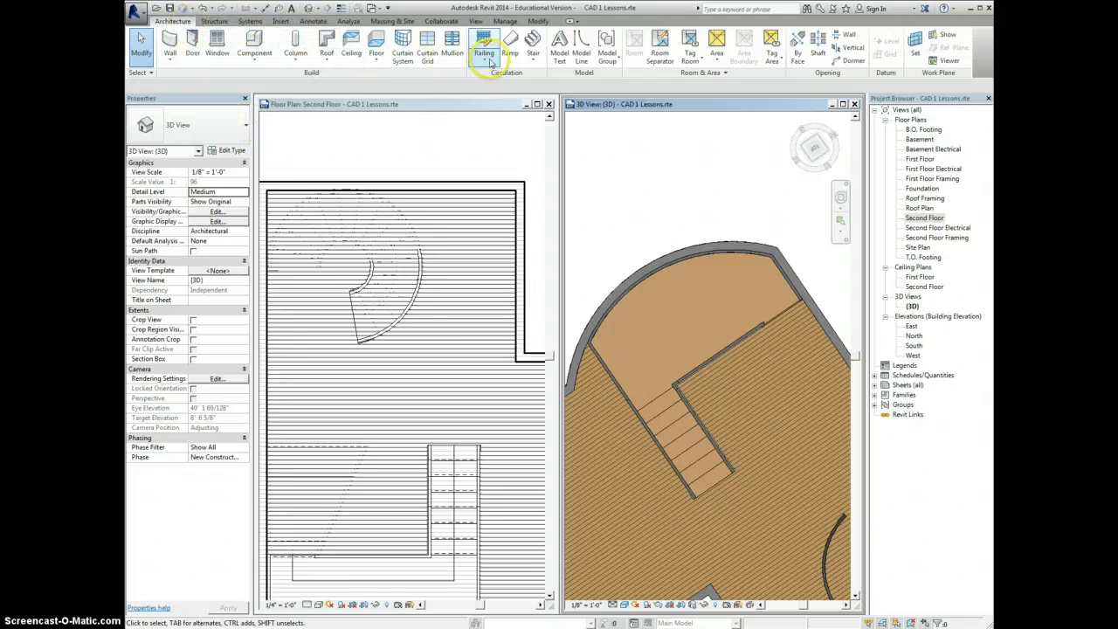
# Start a Handrail - Rectangular railing path in the second floor plan, picking the floor edges along the stair landing and the flight's inner side
pyautogui.click(484, 48)
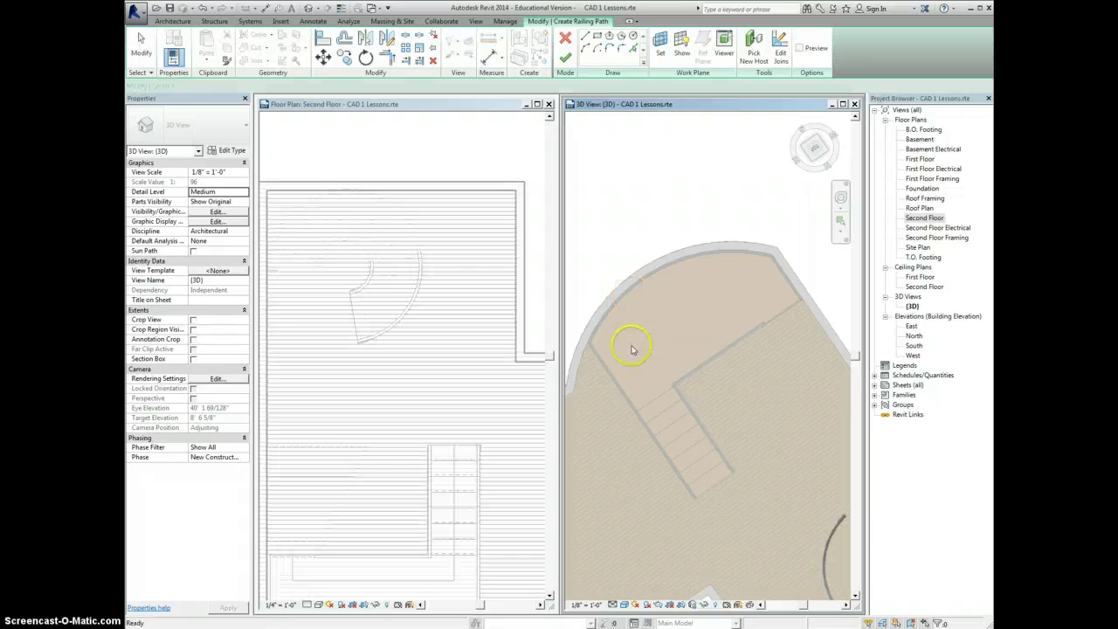
pyautogui.scroll(-1, 482, 408)
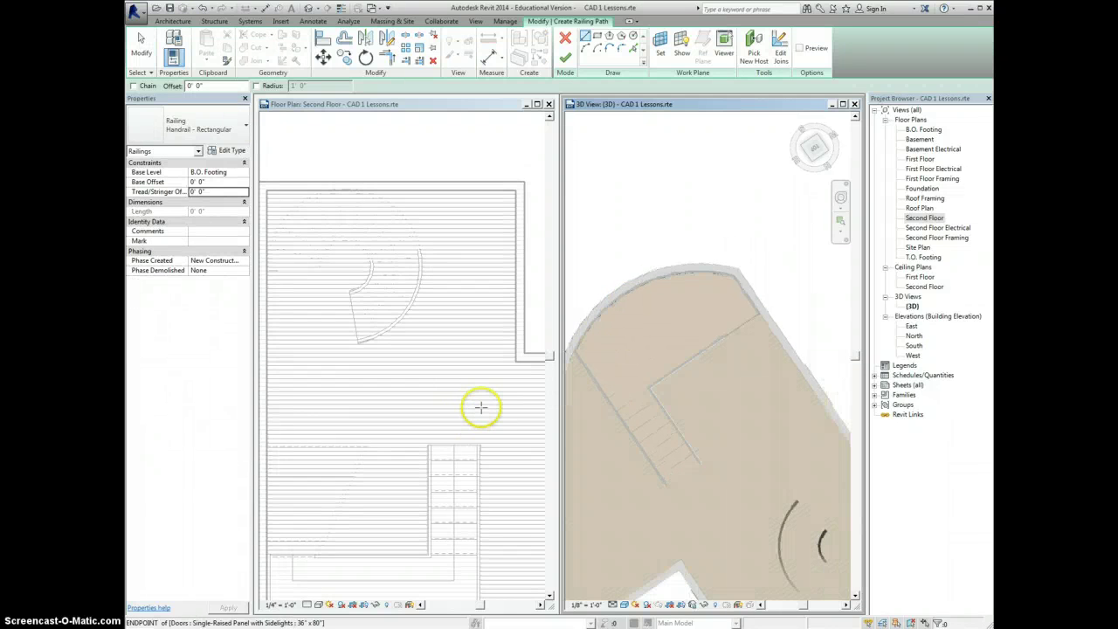
pyautogui.click(495, 102)
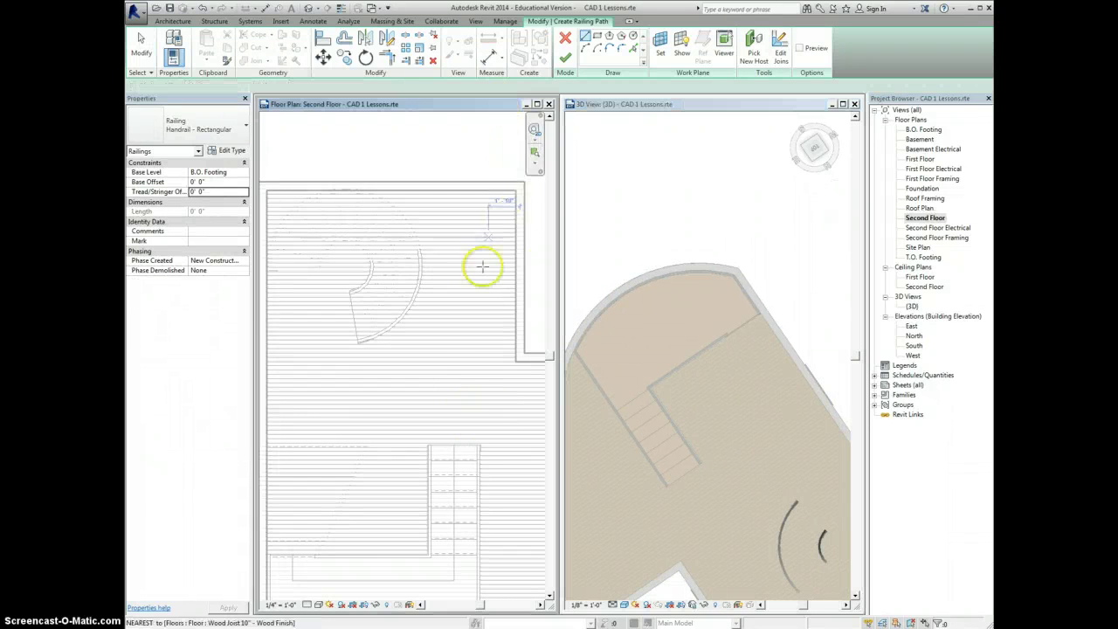
pyautogui.moveTo(458, 402); pyautogui.dragTo(457, 262, button='middle')
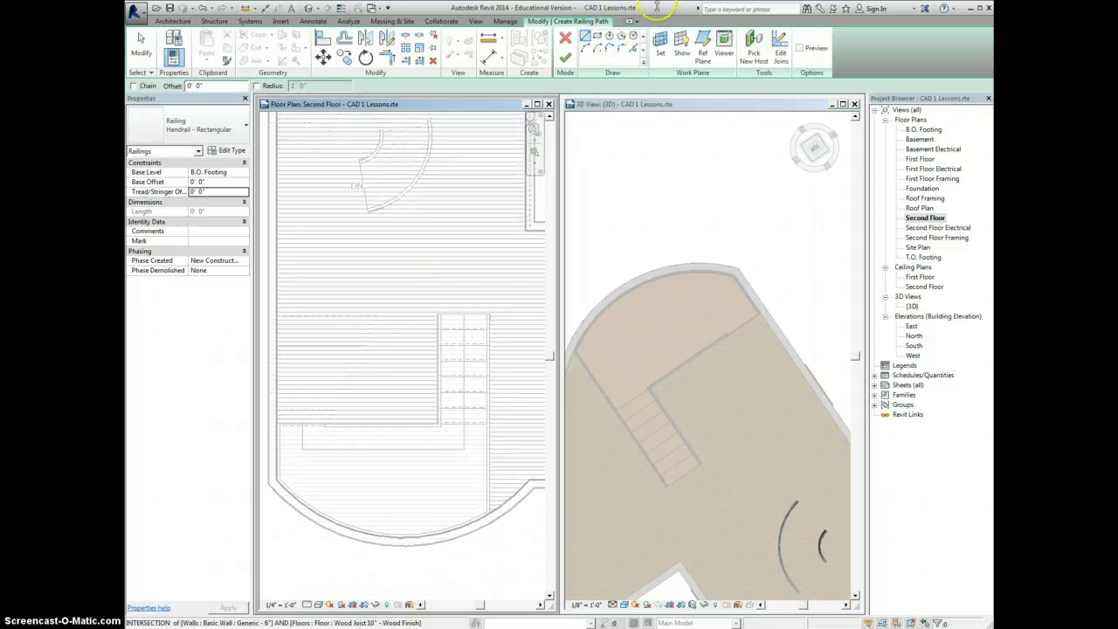
pyautogui.click(634, 49)
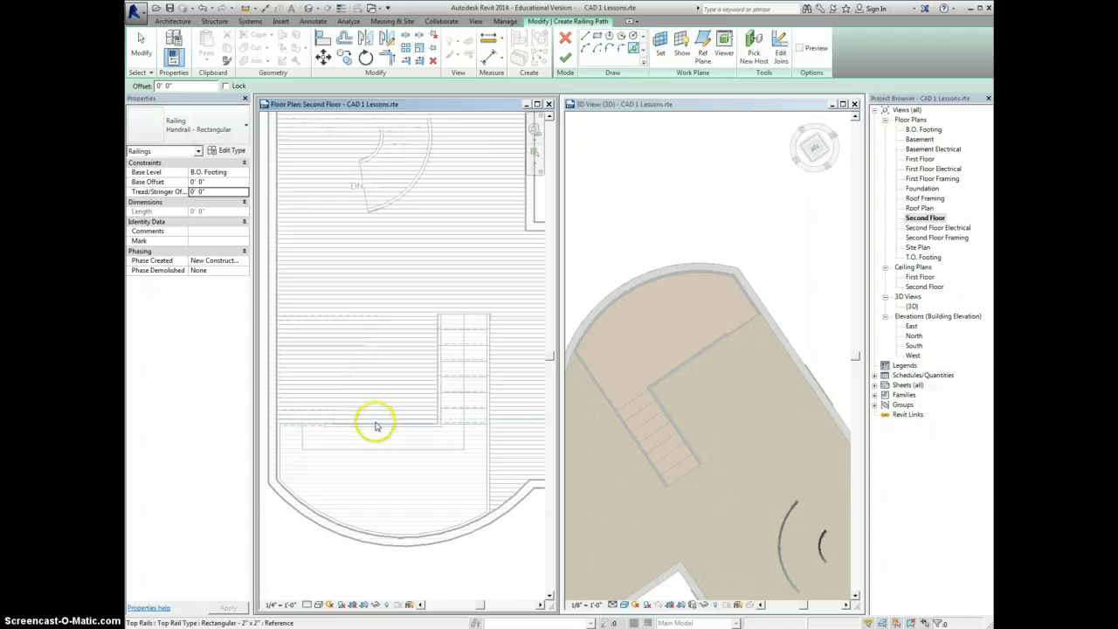
pyautogui.click(297, 426)
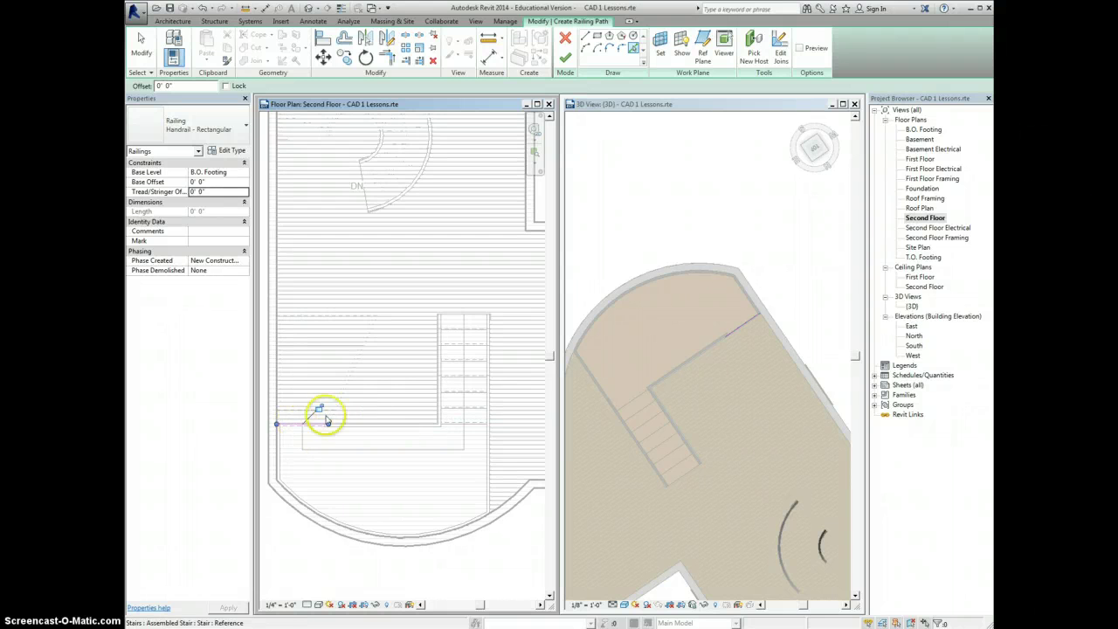
pyautogui.click(437, 387)
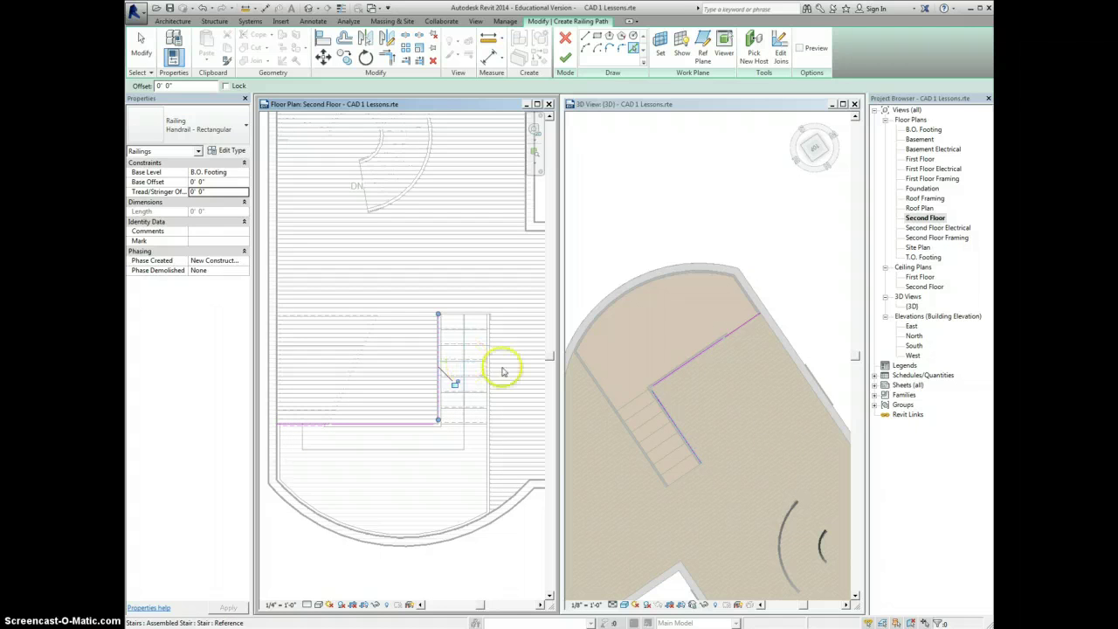
# Pick the edges along the flight's outer side down to the curved wall as railing lines and try to finish the railing path
pyautogui.click(488, 321)
pyautogui.click(490, 467)
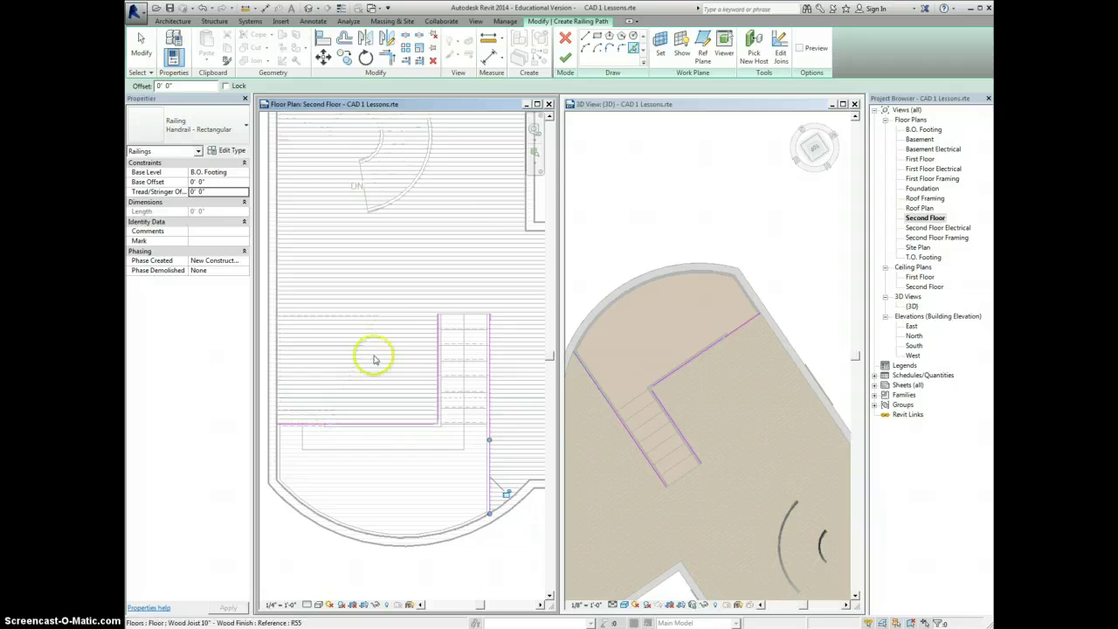
pyautogui.click(566, 59)
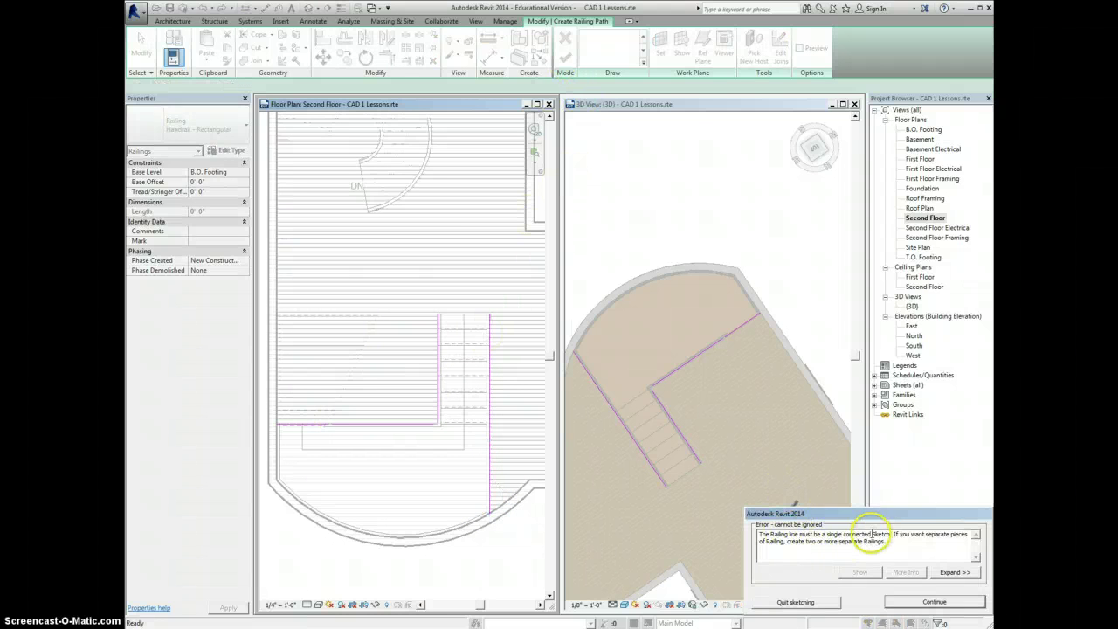
pyautogui.click(897, 603)
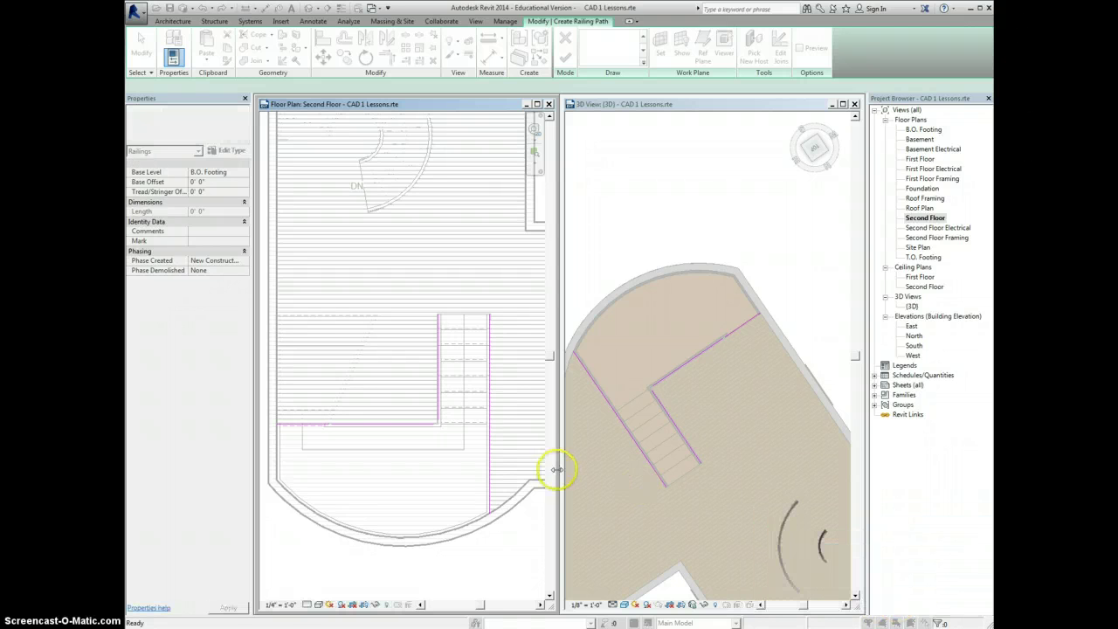
# Delete the railing path lines along the flight's outer side and try to finish the railing path again
pyautogui.press('Escape')
pyautogui.click(489, 410)
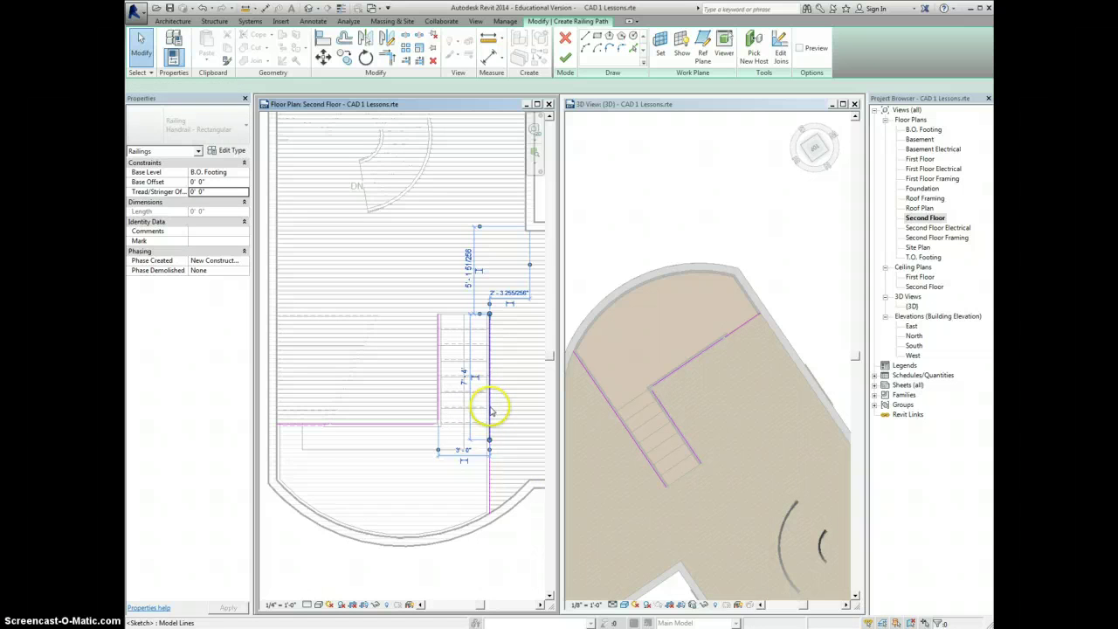
pyautogui.press('Delete')
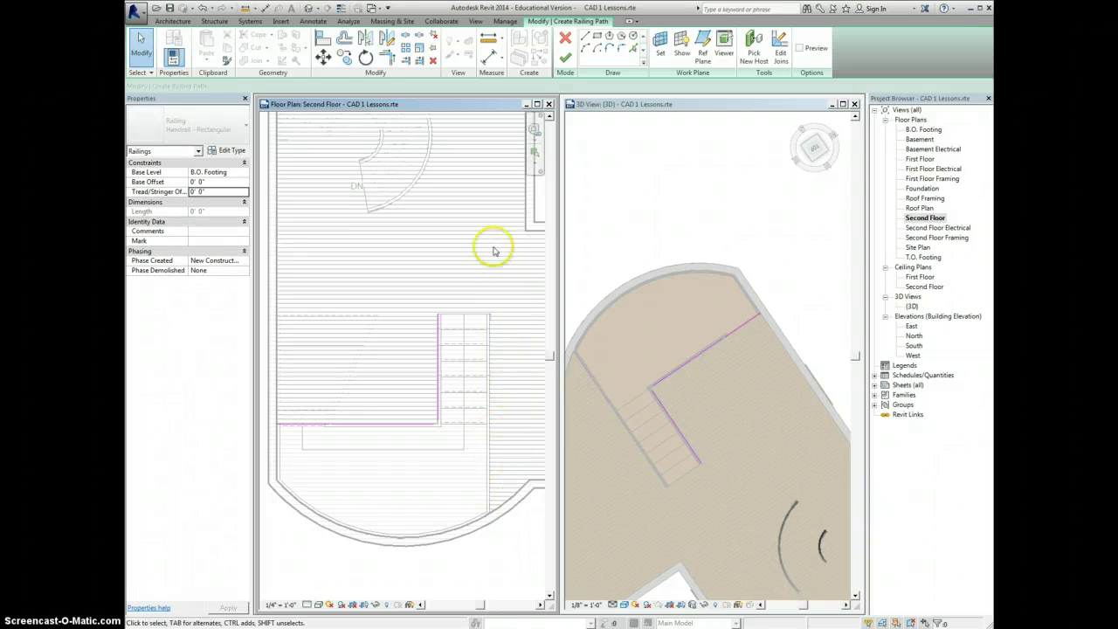
pyautogui.click(566, 58)
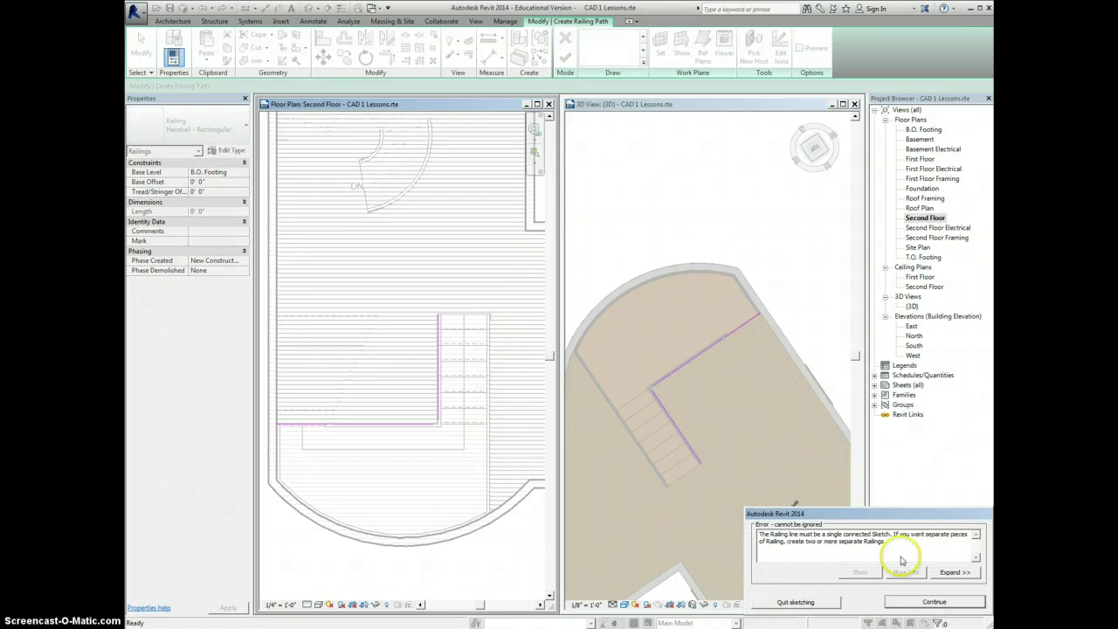
pyautogui.click(924, 603)
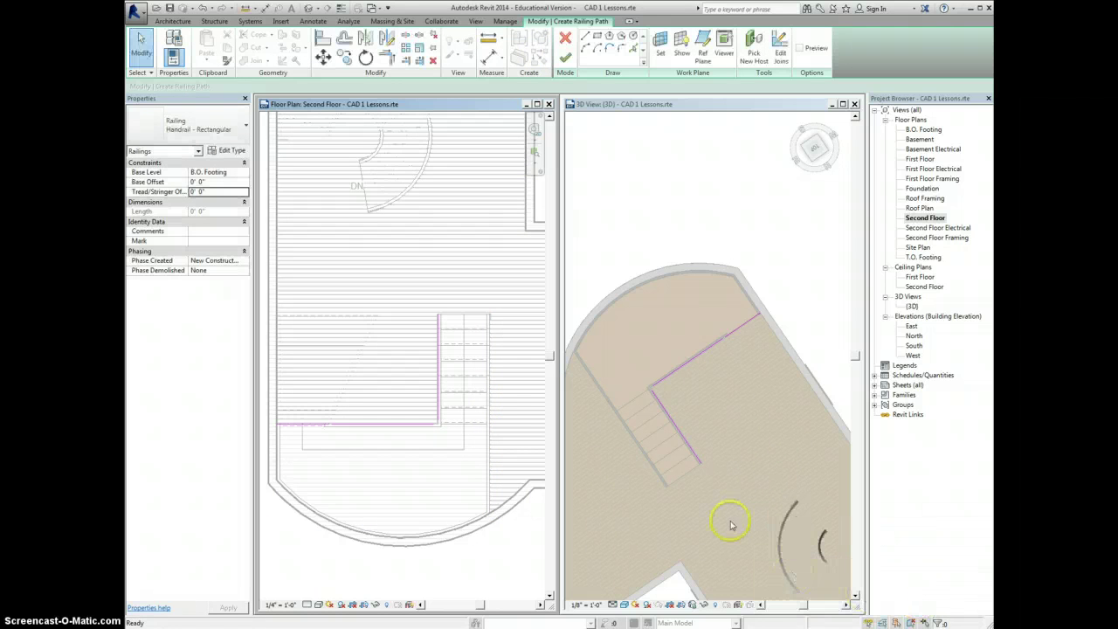
pyautogui.click(565, 57)
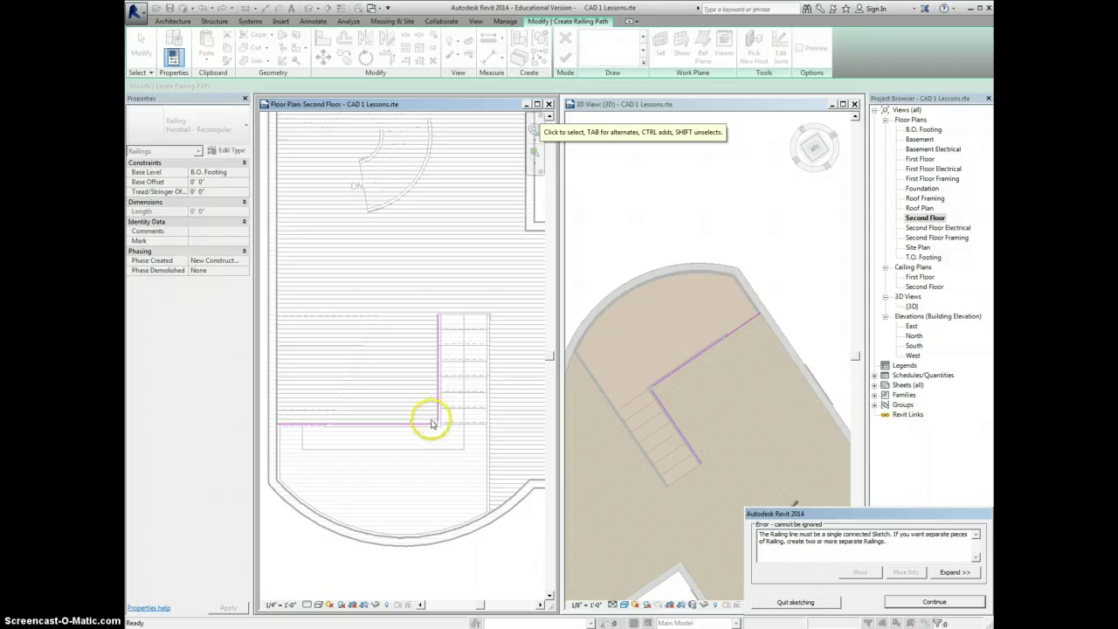
pyautogui.click(920, 603)
# Trim the railing path's landing line and the flight's inner side line to a corner
pyautogui.scroll(4, 440, 426)
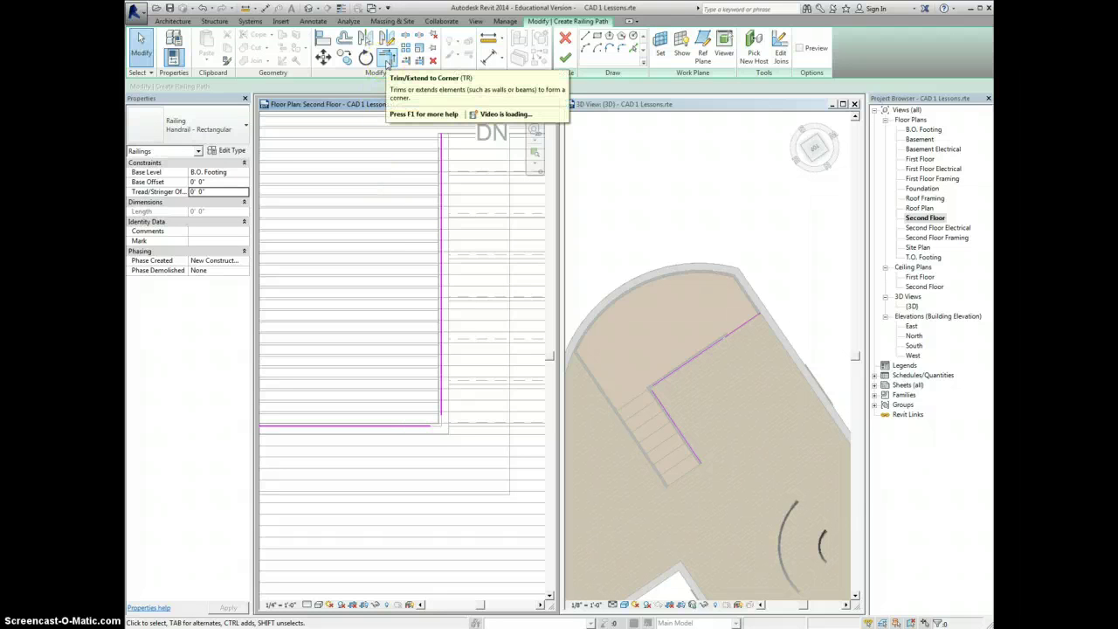
pyautogui.click(387, 57)
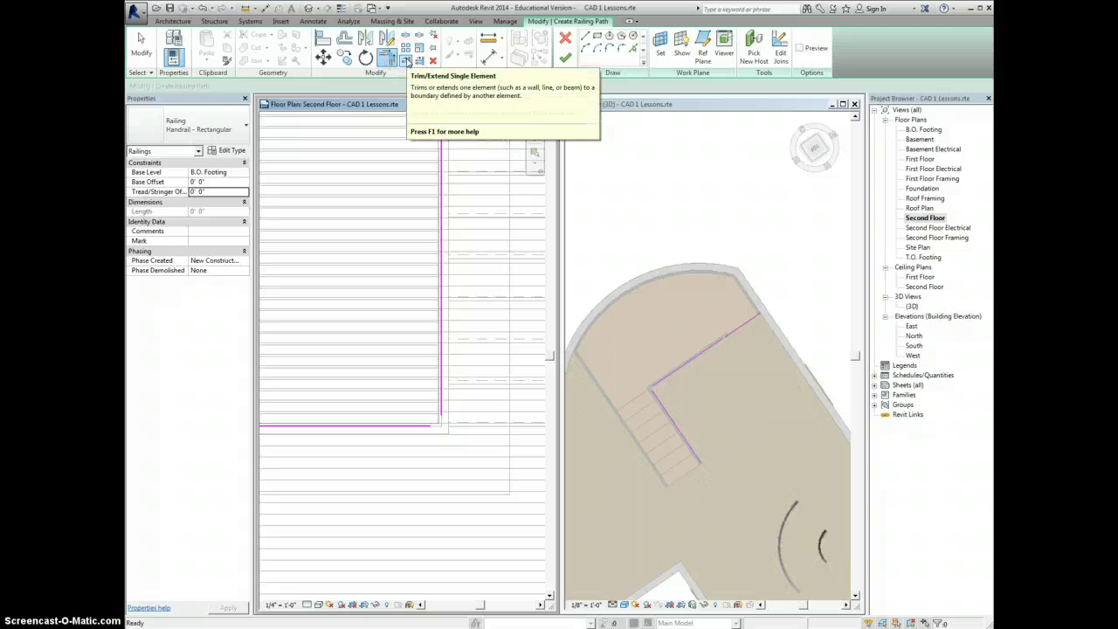
pyautogui.click(407, 61)
pyautogui.click(387, 57)
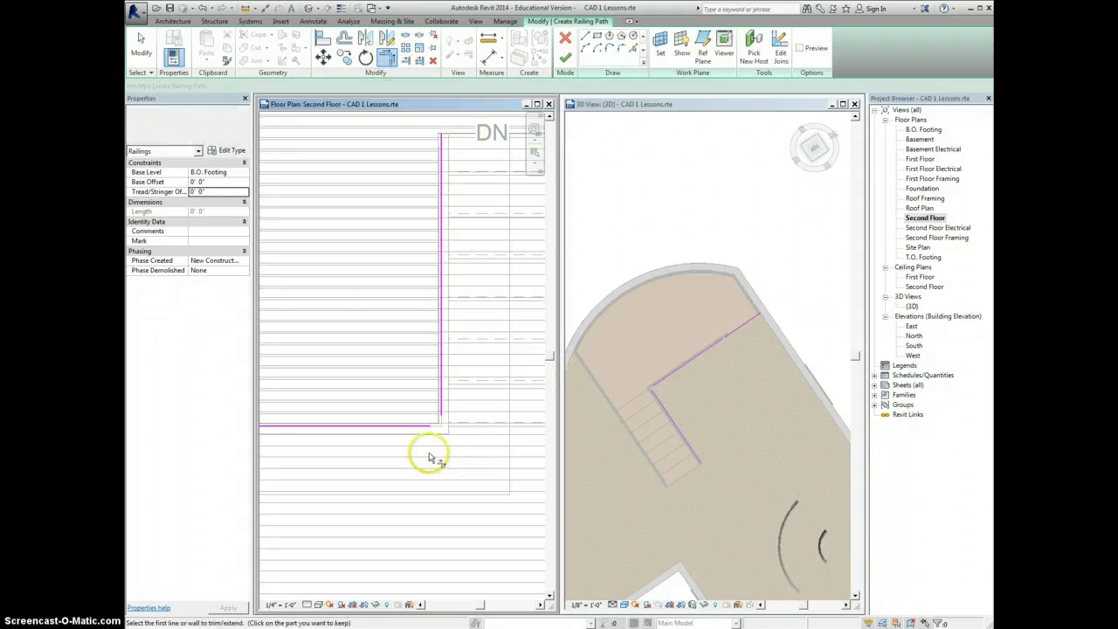
pyautogui.click(419, 425)
pyautogui.click(441, 406)
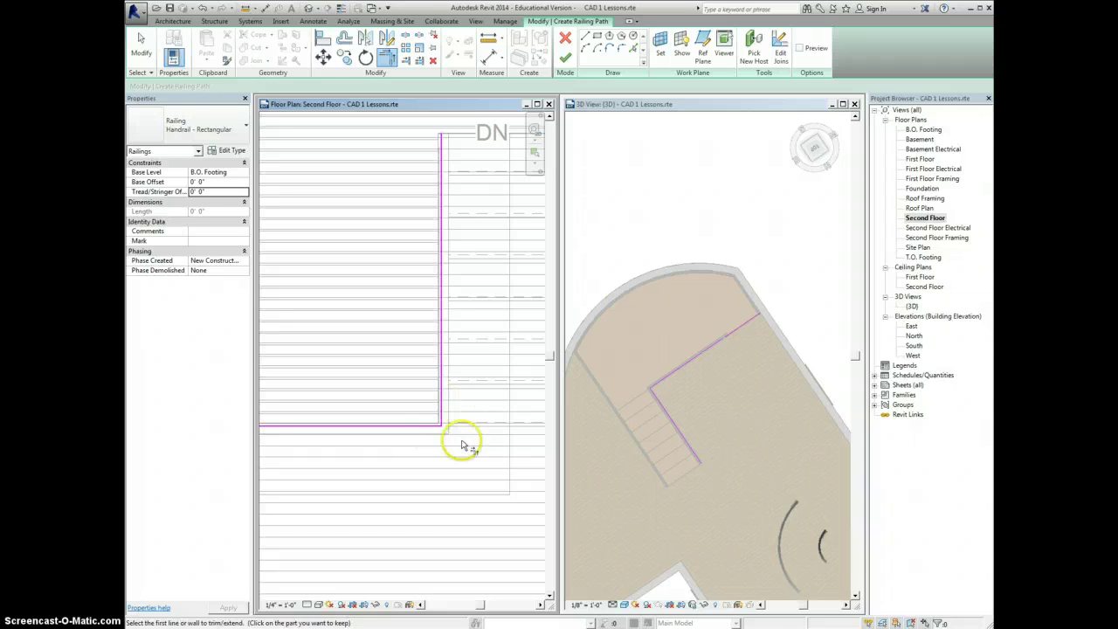
pyautogui.scroll(-1, 447, 412)
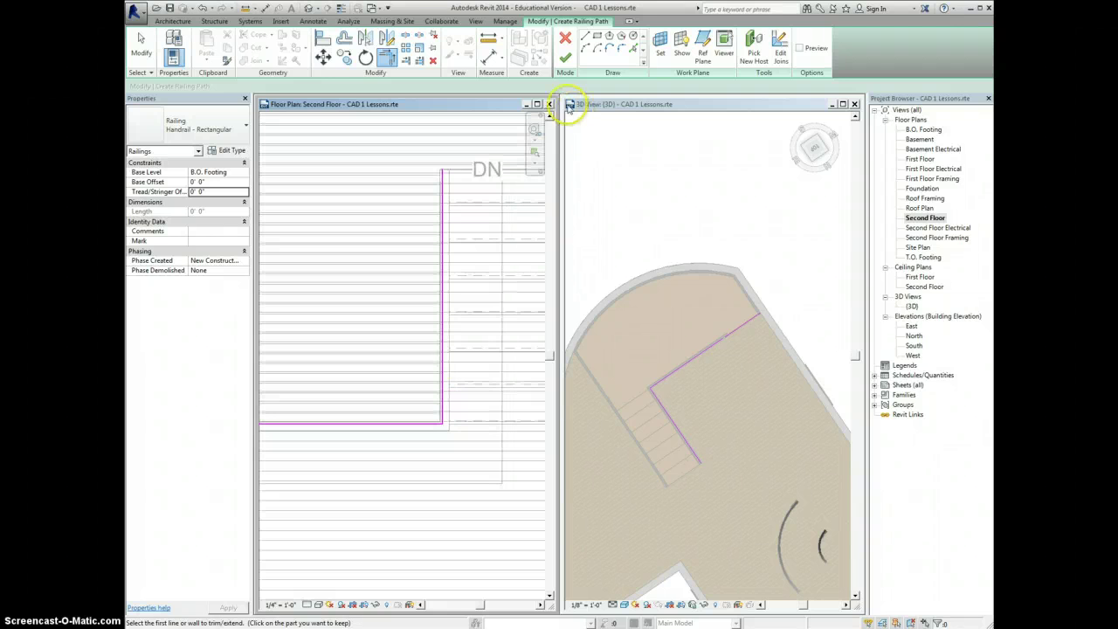
# Try to finish the trimmed railing path and examine the line along the landing for gaps
pyautogui.click(564, 59)
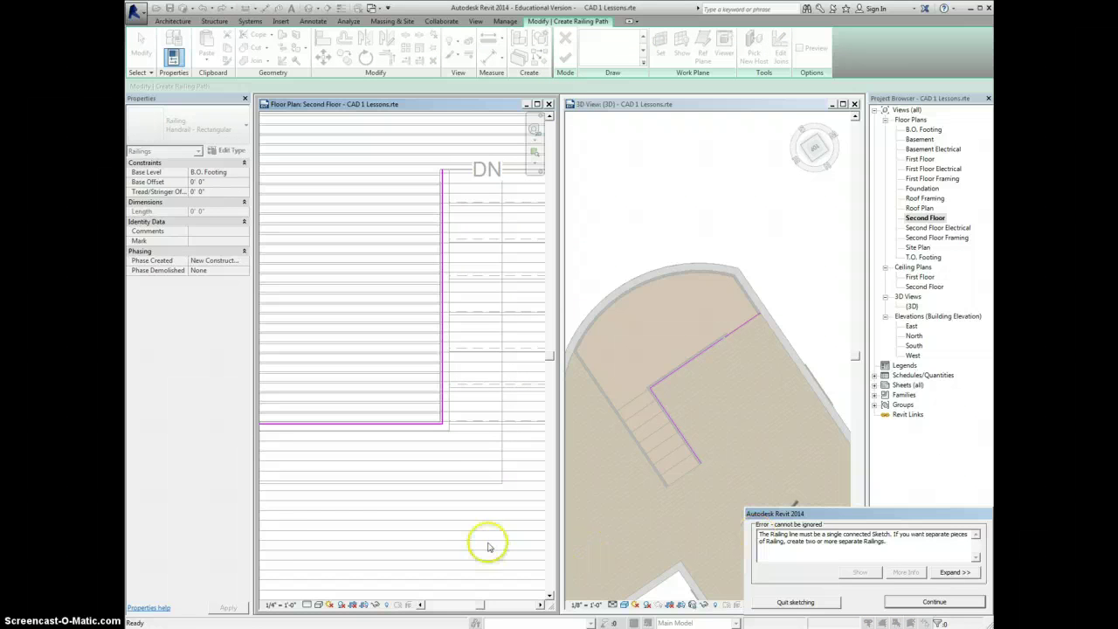
pyautogui.scroll(-3, 476, 524)
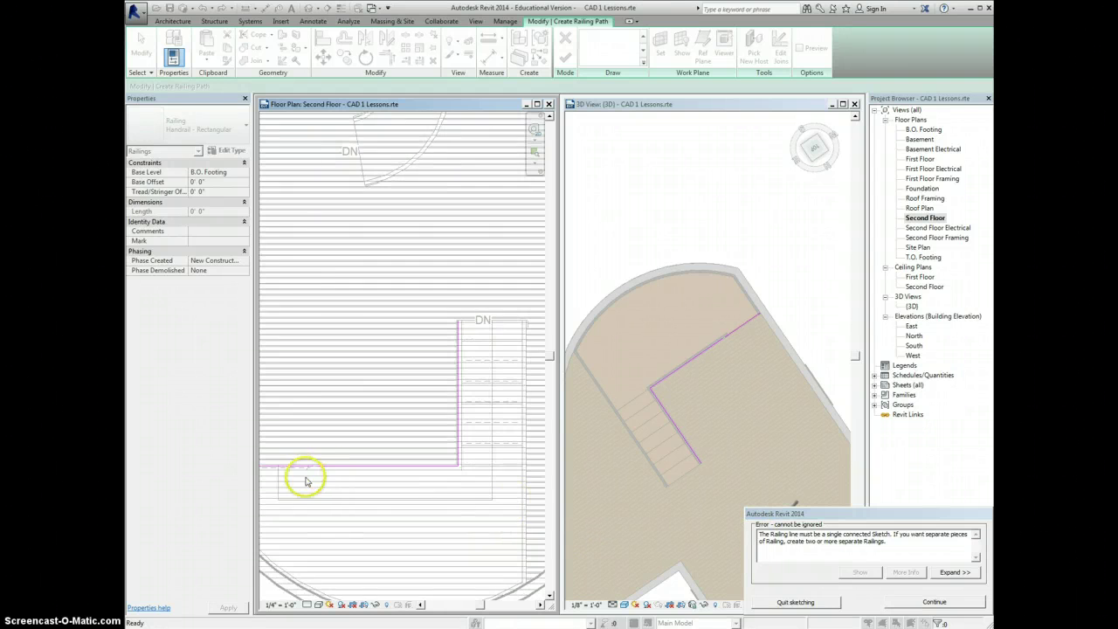
pyautogui.scroll(3, 313, 470)
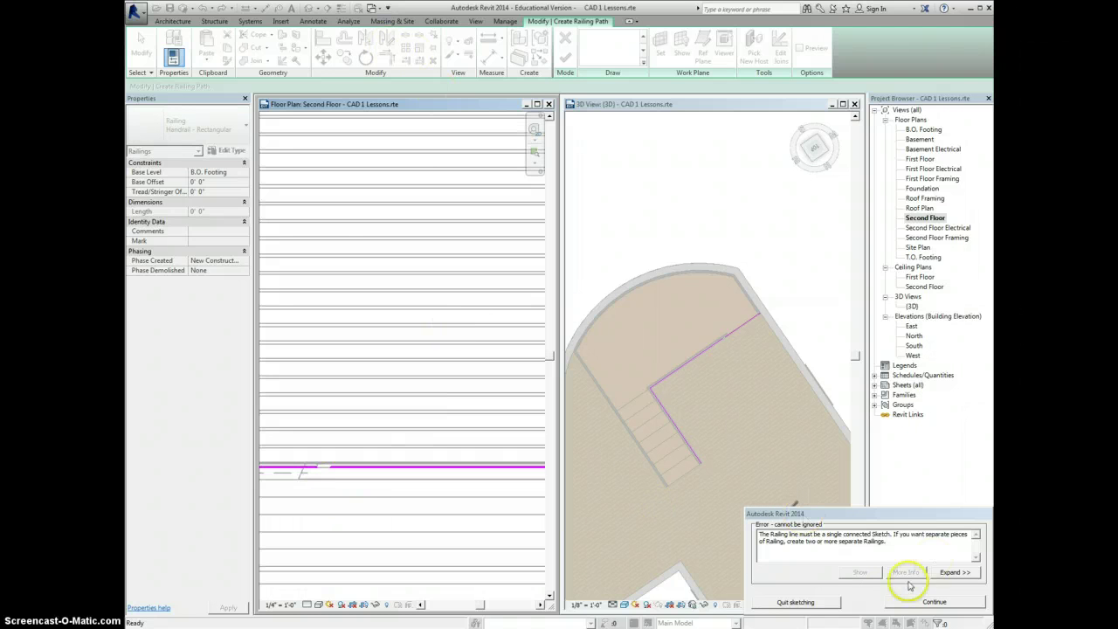
# Close the gap in the railing path's landing line with Trim/Extend to Corner and finish the railing
pyautogui.click(931, 602)
pyautogui.click(387, 59)
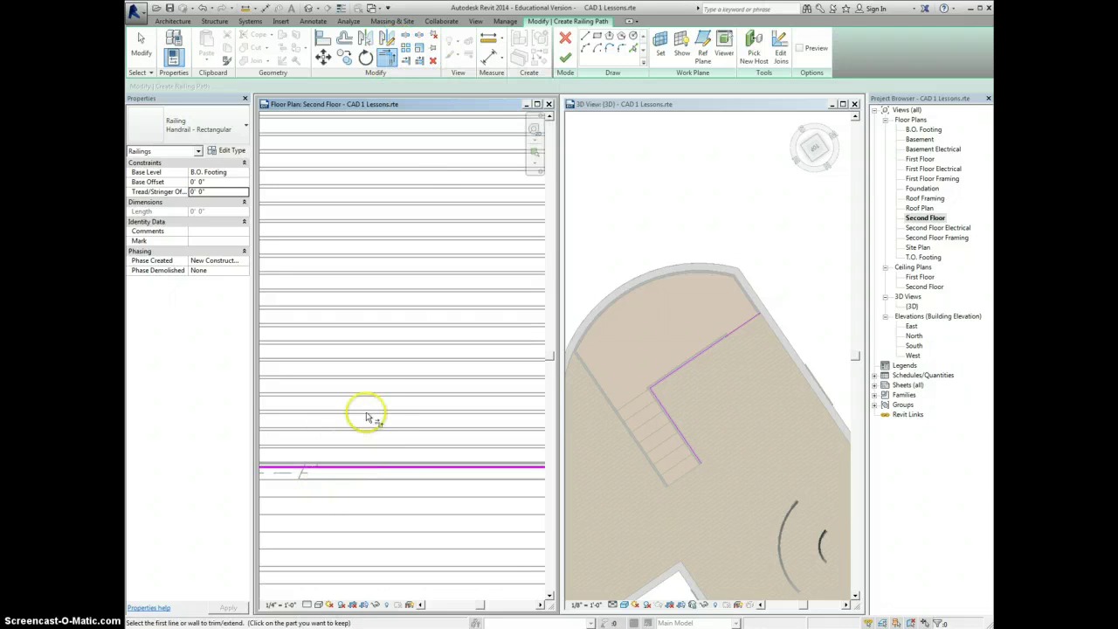
pyautogui.scroll(-5, 365, 404)
pyautogui.scroll(3, 374, 400)
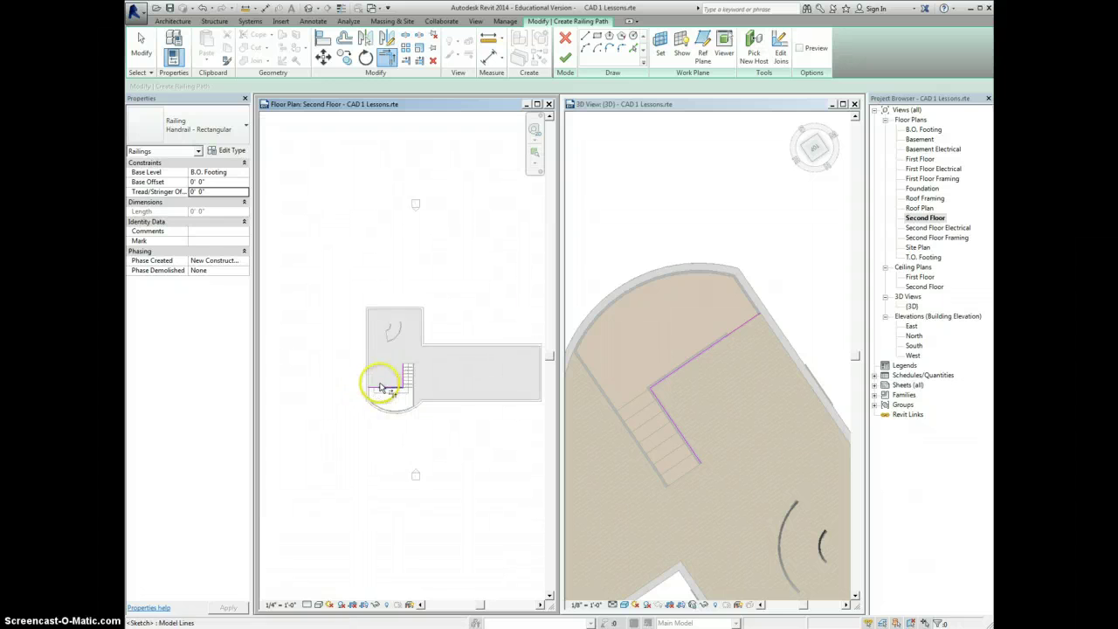
pyautogui.scroll(1, 398, 396)
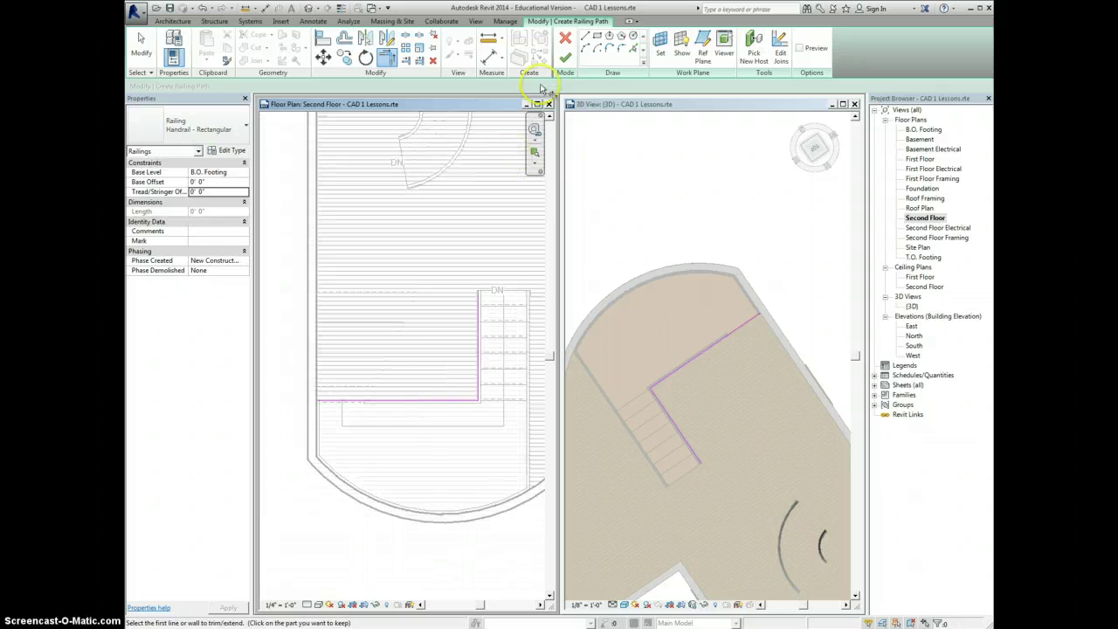
pyautogui.click(565, 58)
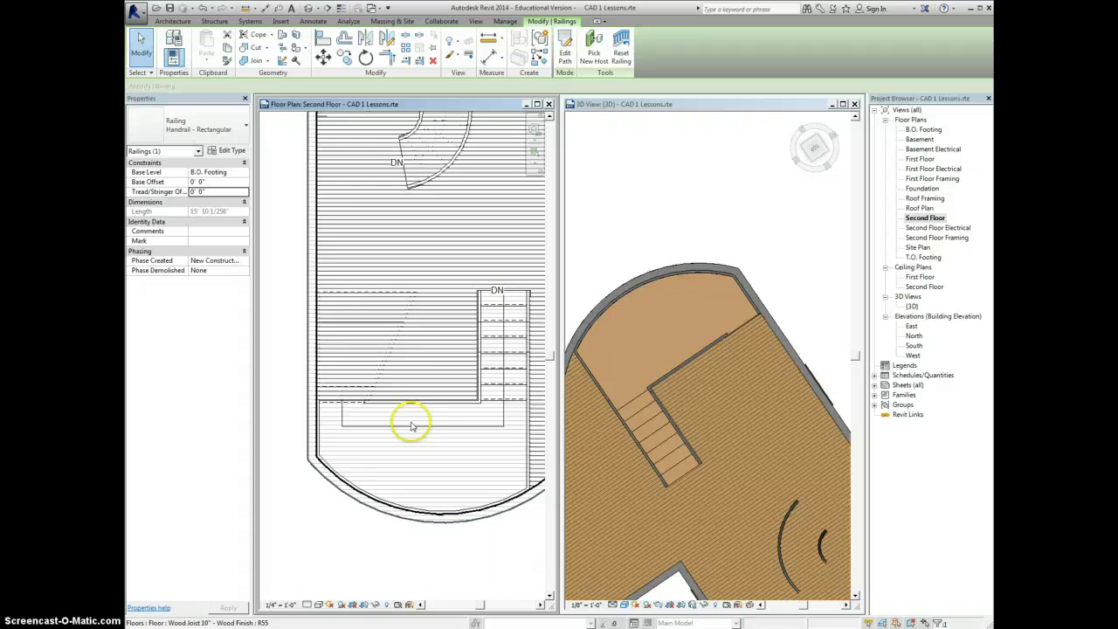
# Create a separate second-floor railing by picking the edges along the flight's outer side down to the curved wall
pyautogui.moveTo(472, 375); pyautogui.dragTo(357, 381, button='middle')
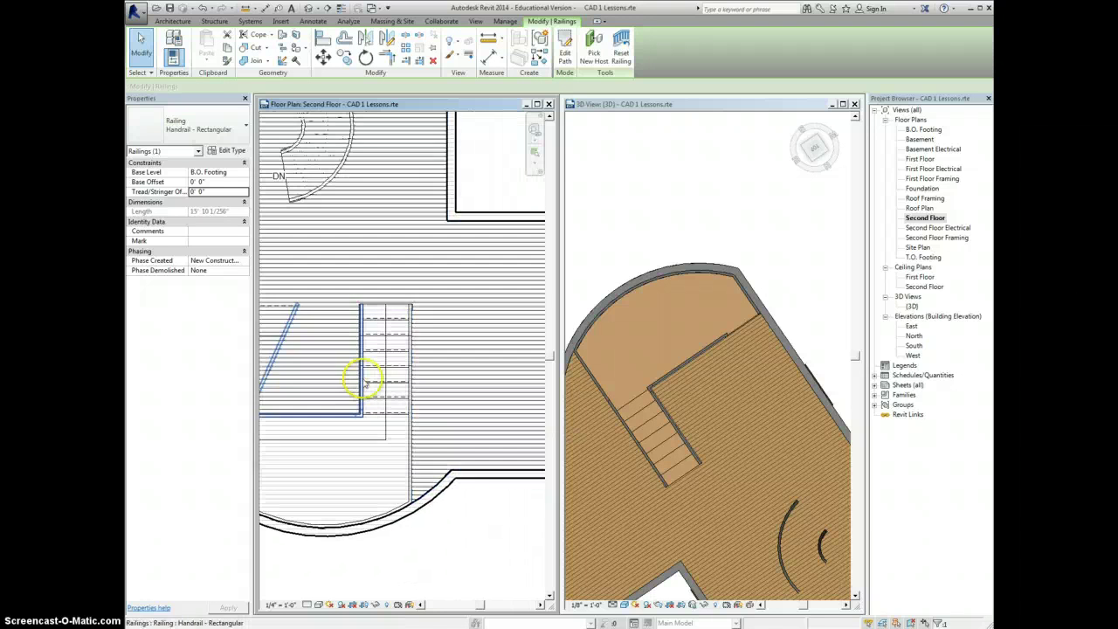
pyautogui.click(173, 21)
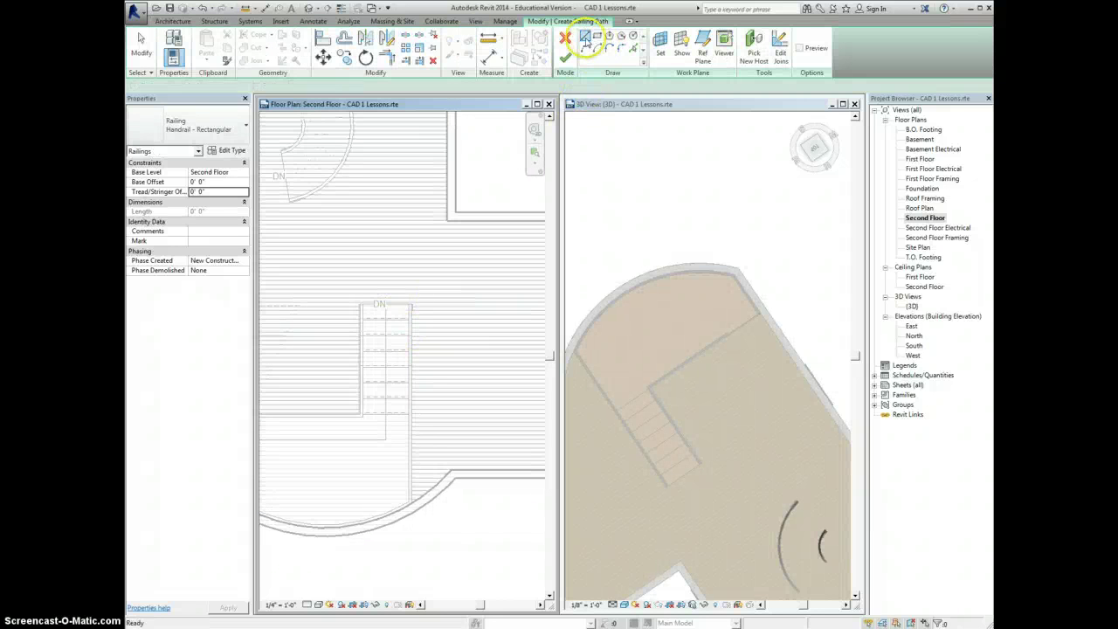
pyautogui.click(635, 50)
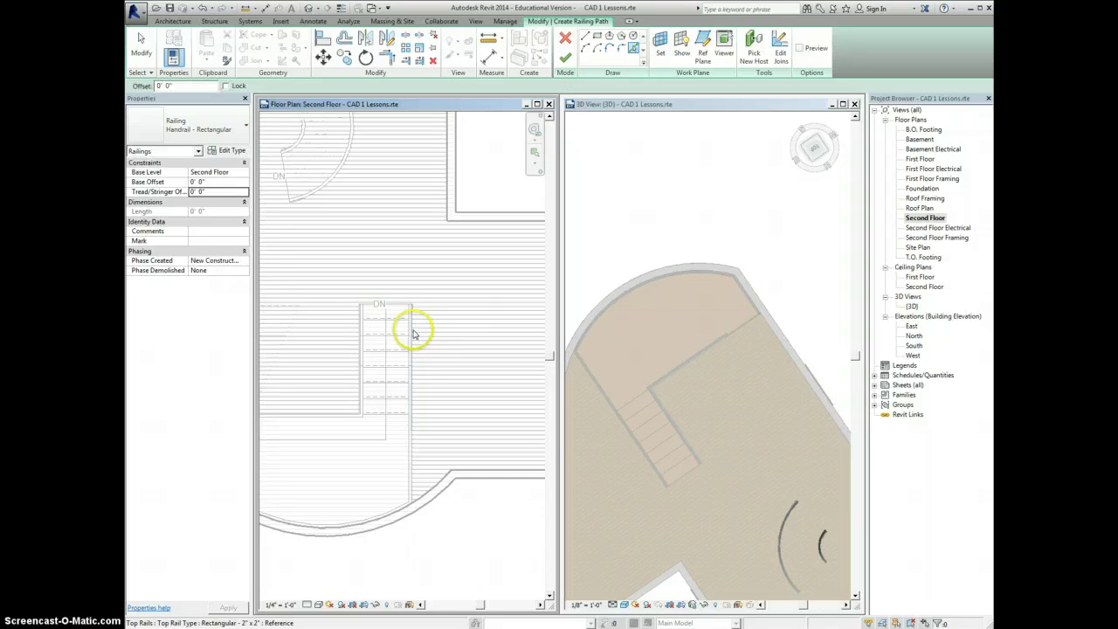
pyautogui.click(412, 328)
pyautogui.click(414, 460)
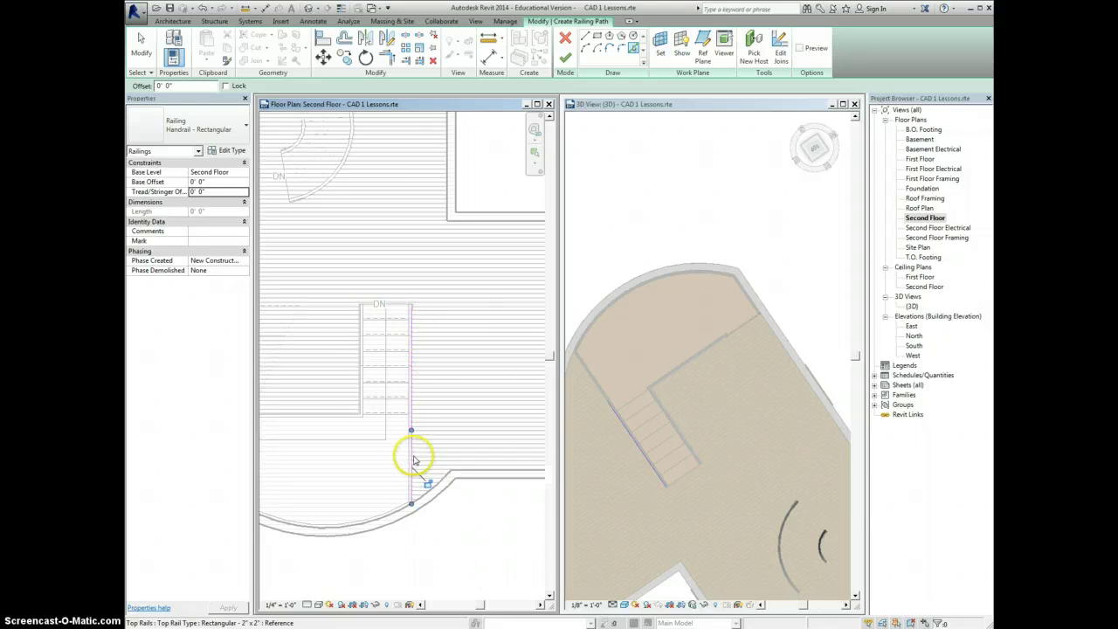
pyautogui.scroll(5, 411, 439)
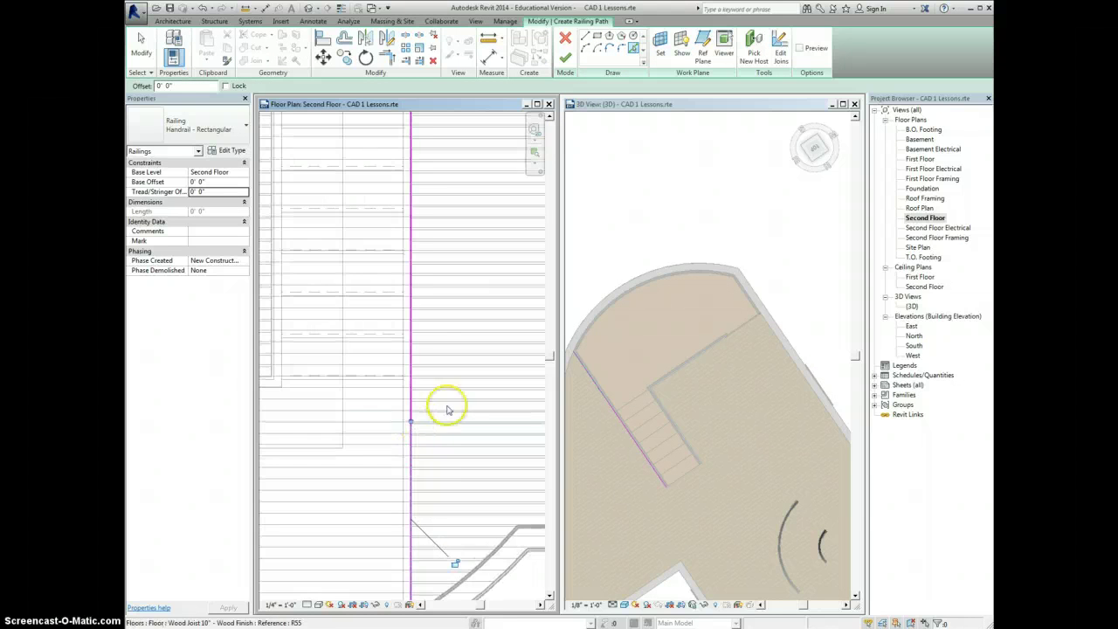
pyautogui.click(565, 58)
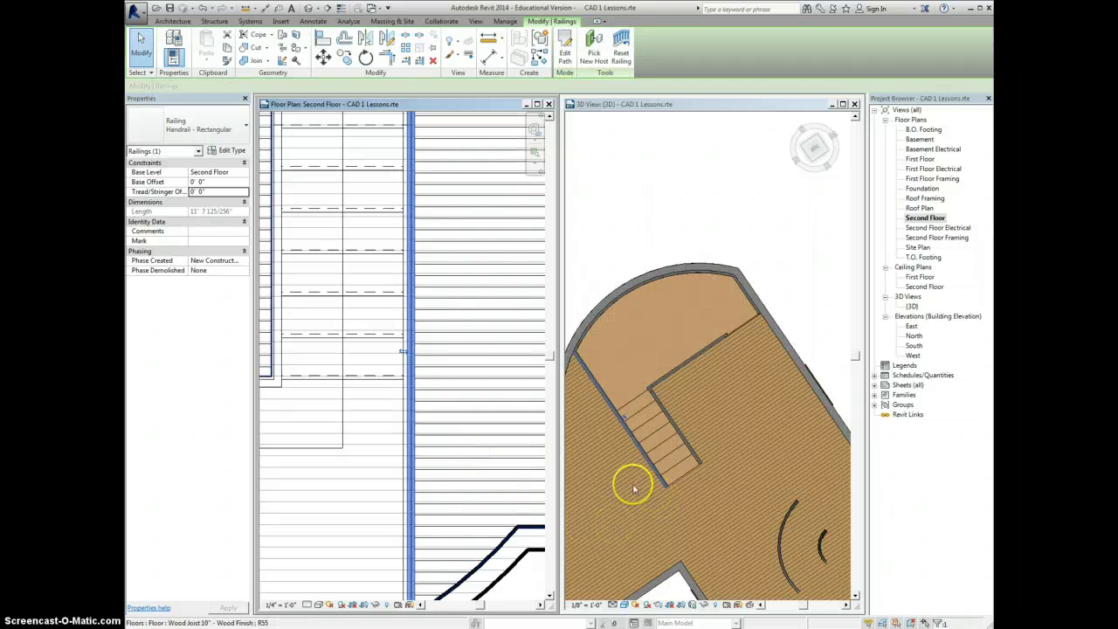
pyautogui.scroll(-10, 483, 425)
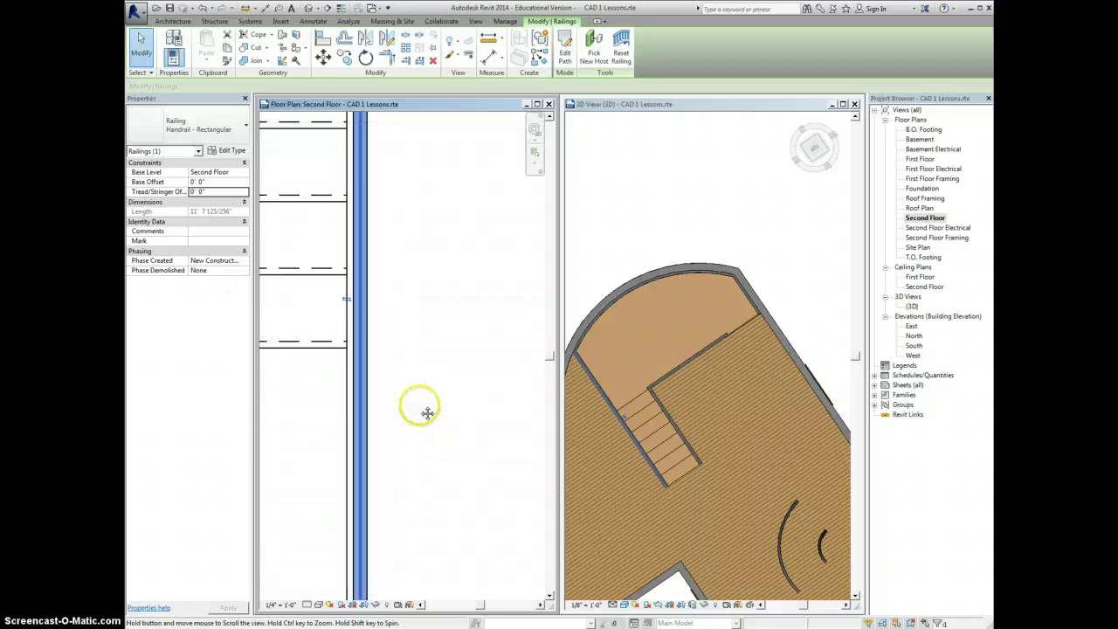
pyautogui.click(429, 324)
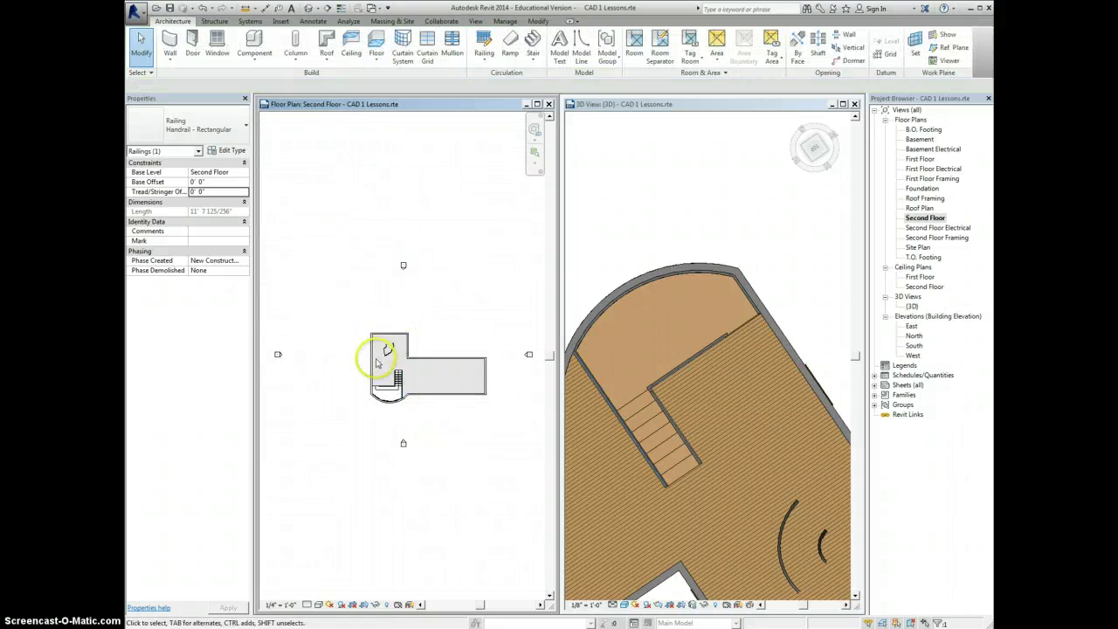
# Edit the second floor's boundary and pick the spiral stair's outer arc, inner arc and two radial tread edges as opening lines
pyautogui.scroll(2, 391, 350)
pyautogui.scroll(2, 390, 349)
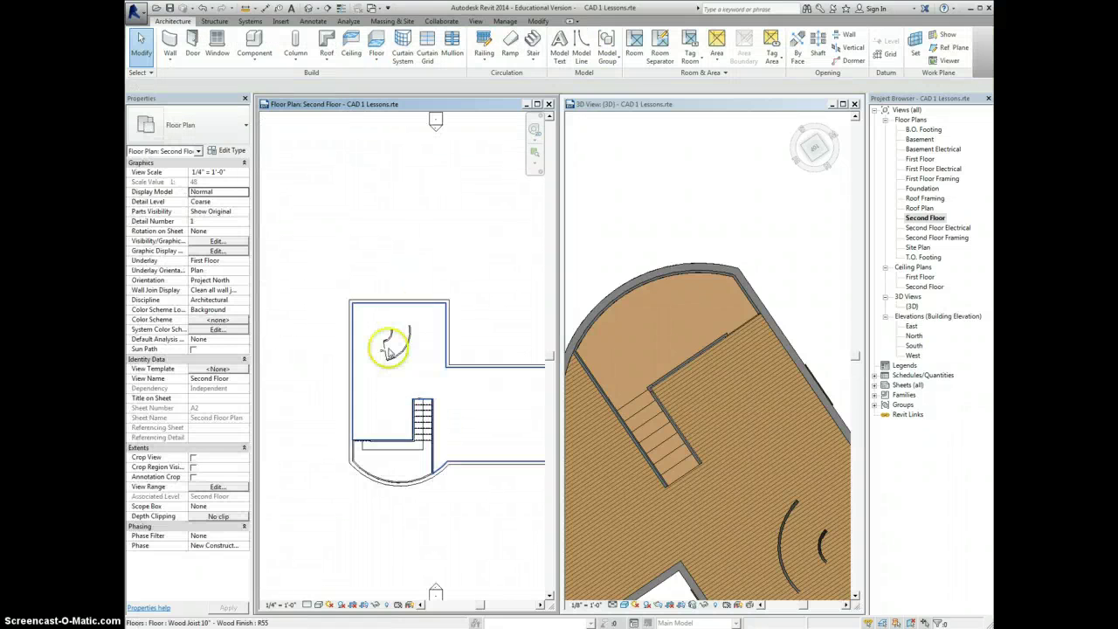
pyautogui.click(497, 439)
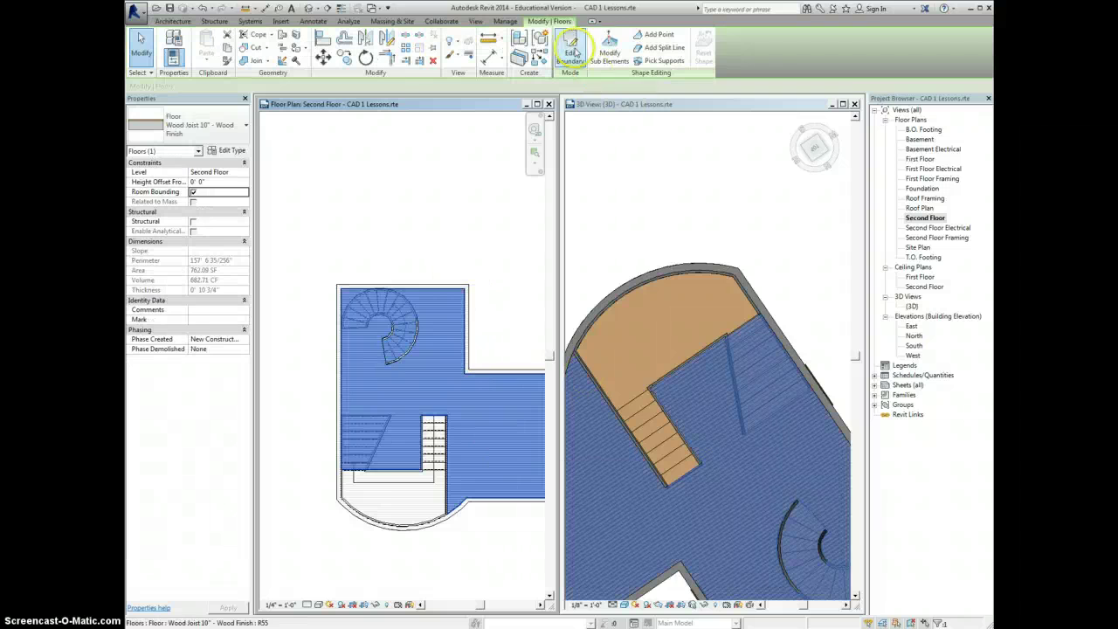
pyautogui.click(573, 50)
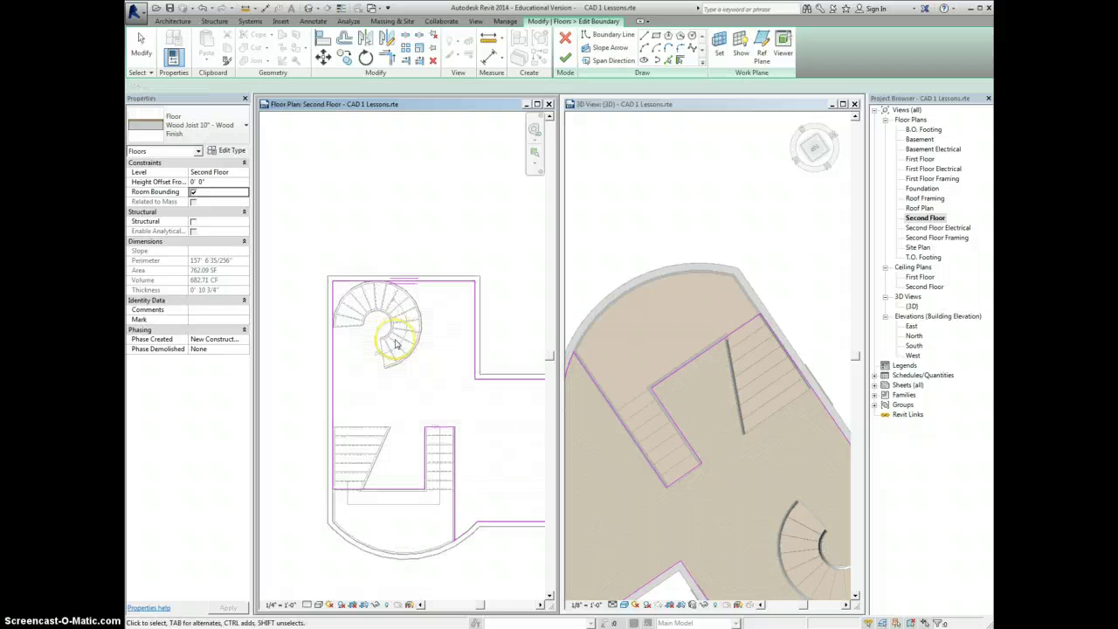
pyautogui.scroll(2, 395, 344)
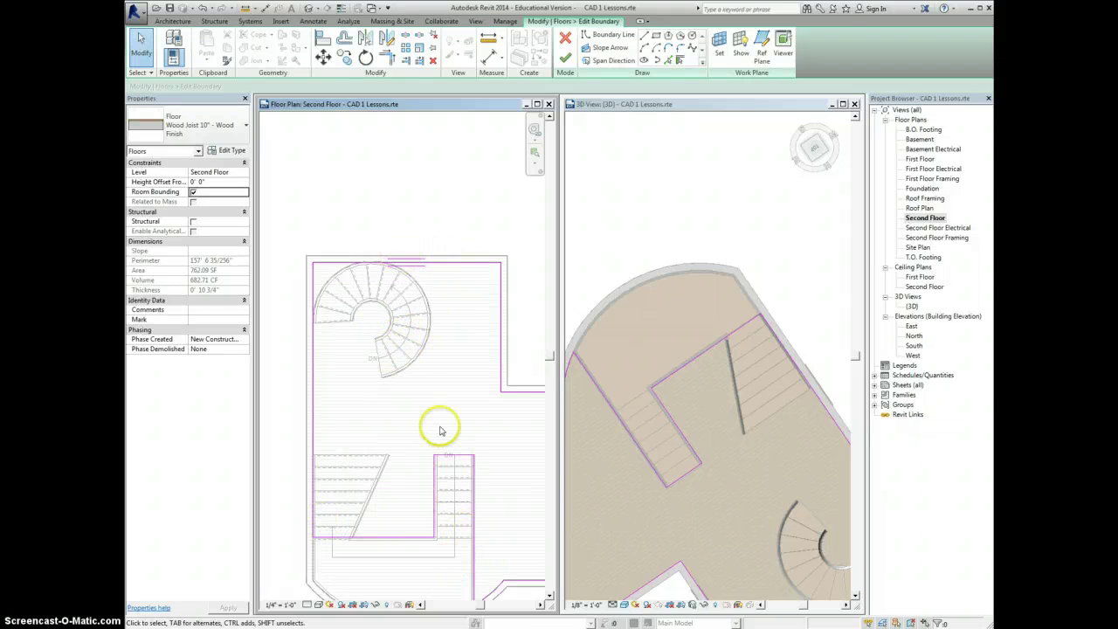
pyautogui.scroll(2, 401, 332)
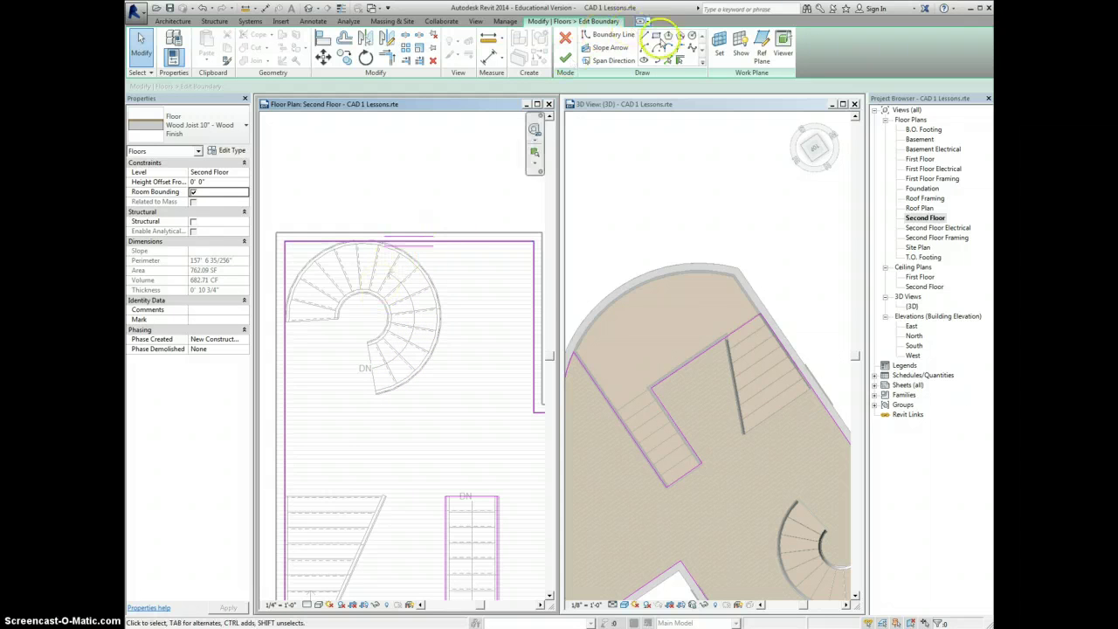
pyautogui.click(669, 60)
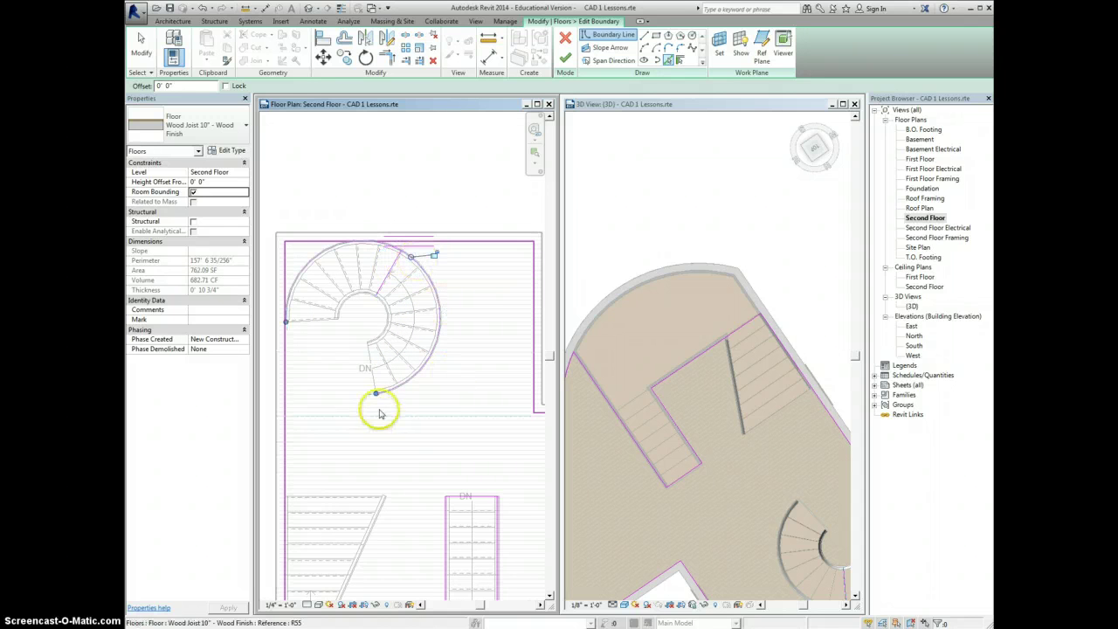
pyautogui.click(373, 376)
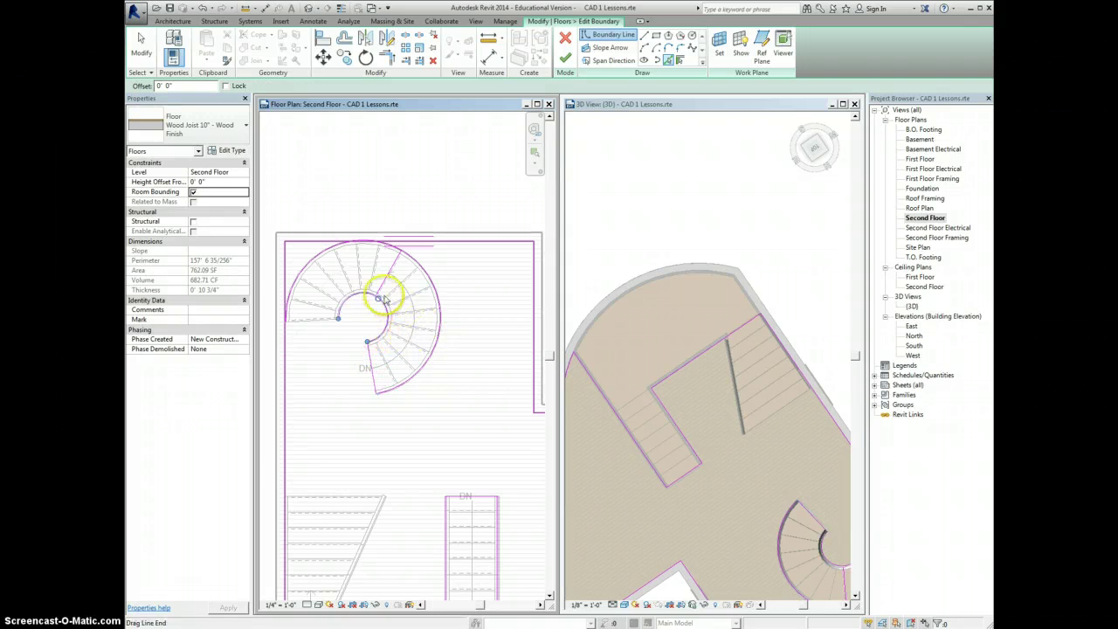
# Trim the inner and outer arcs to the upper radial line to close the spiral stair opening, and finish the floor boundary
pyautogui.scroll(2, 388, 316)
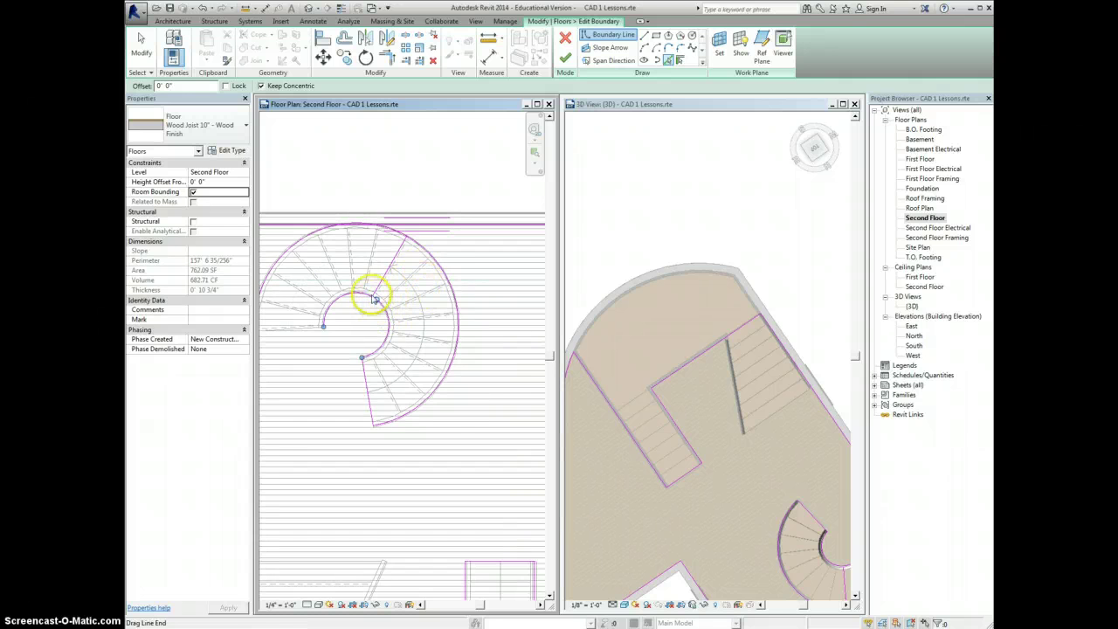
pyautogui.scroll(3, 373, 300)
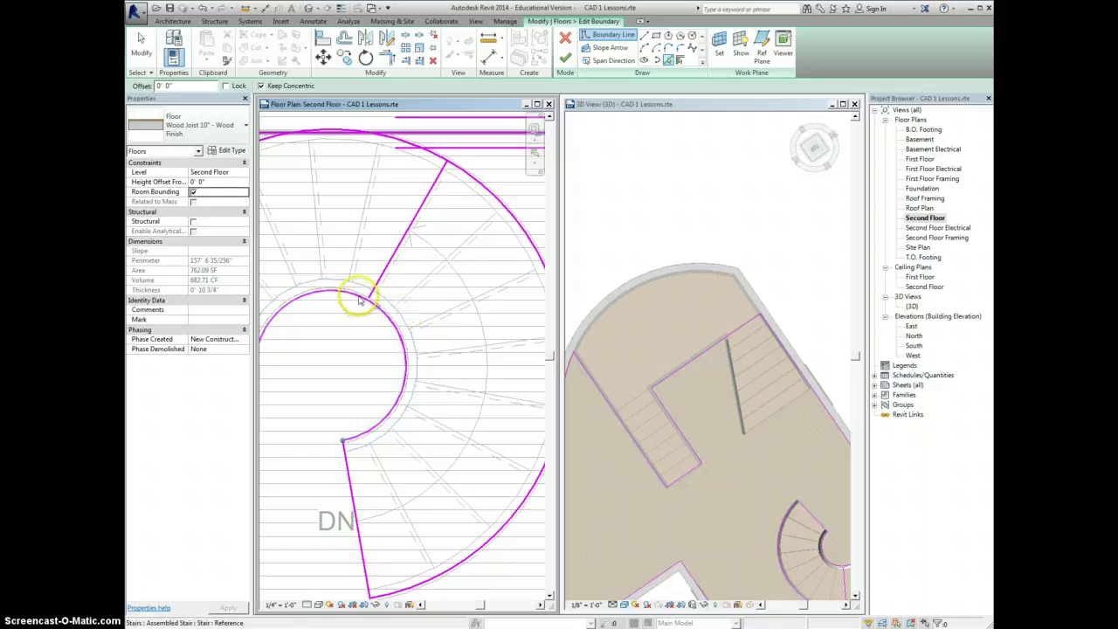
pyautogui.scroll(-4, 437, 210)
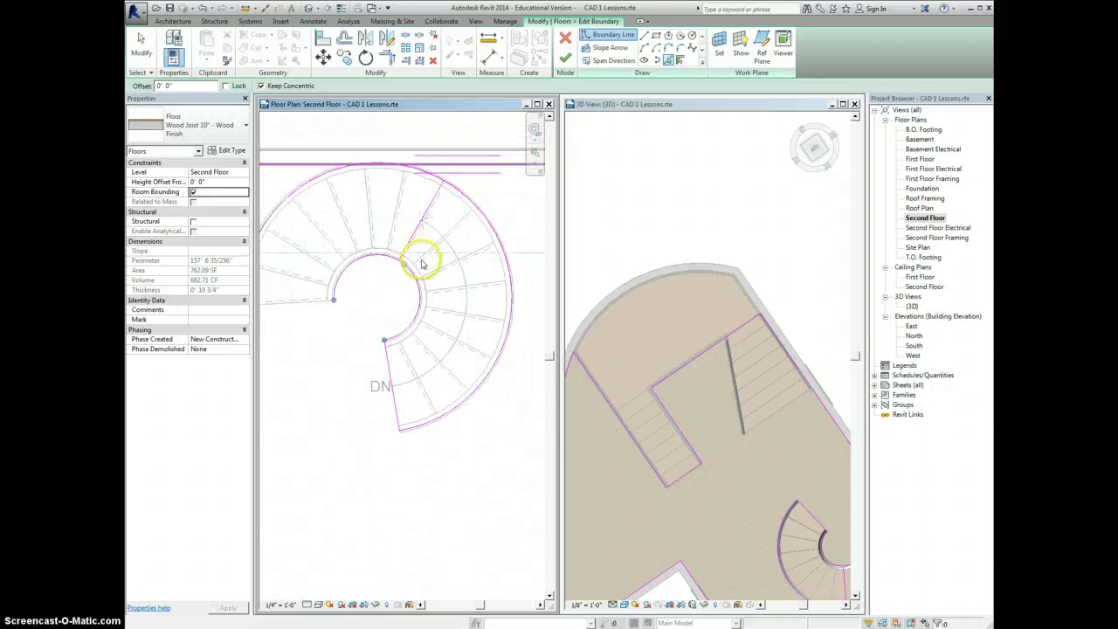
pyautogui.click(386, 57)
pyautogui.click(407, 269)
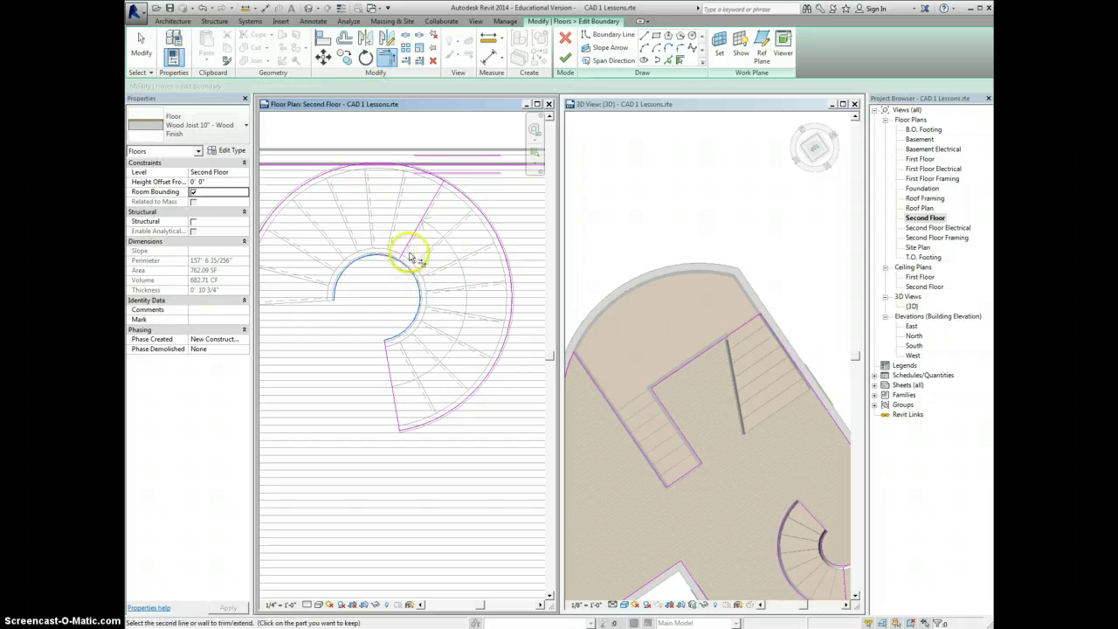
pyautogui.click(413, 249)
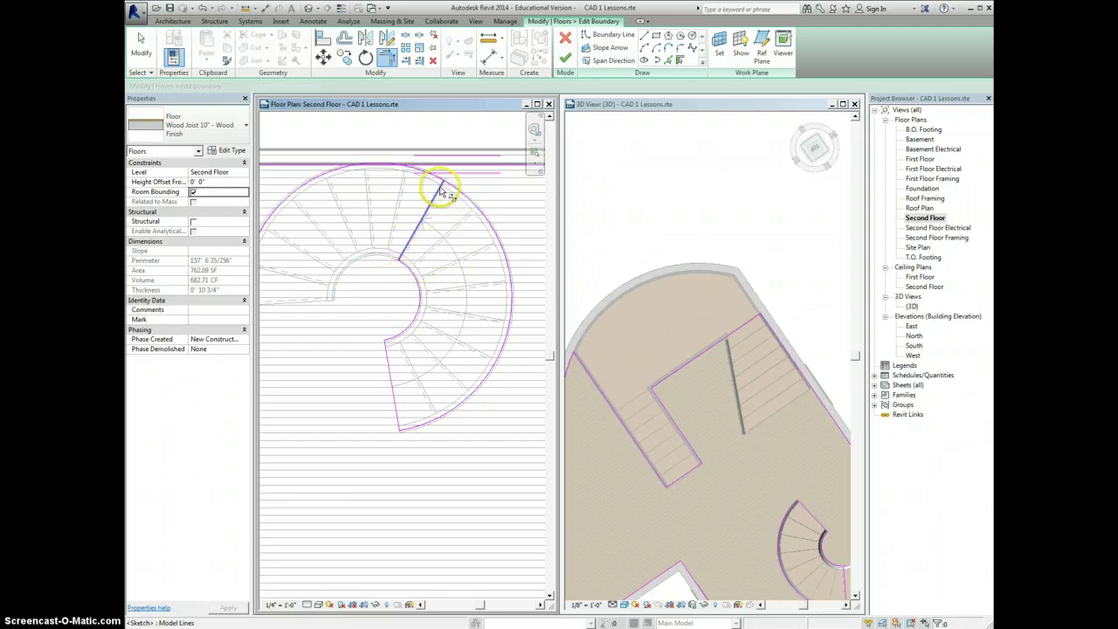
pyautogui.press('t')
pyautogui.press('r')
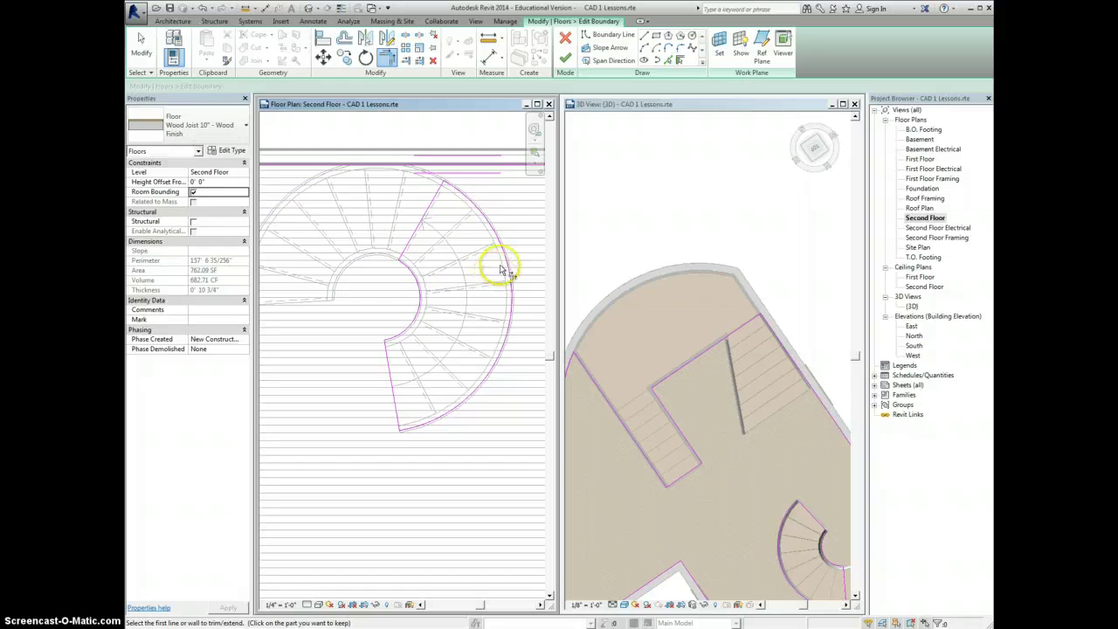
pyautogui.moveTo(522, 218); pyautogui.dragTo(522, 230, button='middle')
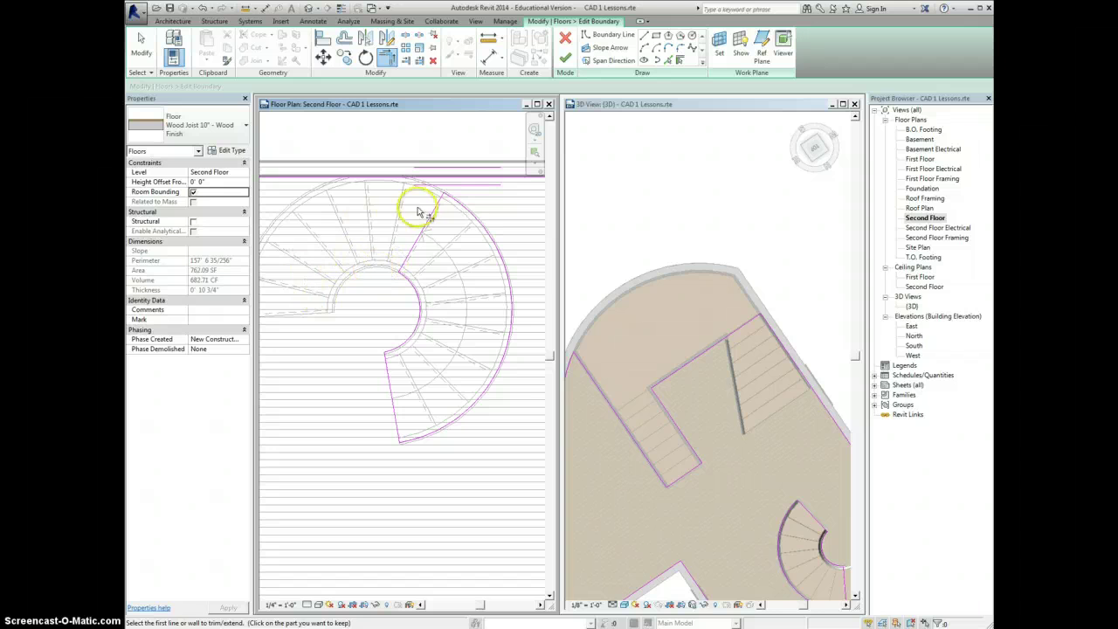
pyautogui.scroll(-4, 427, 214)
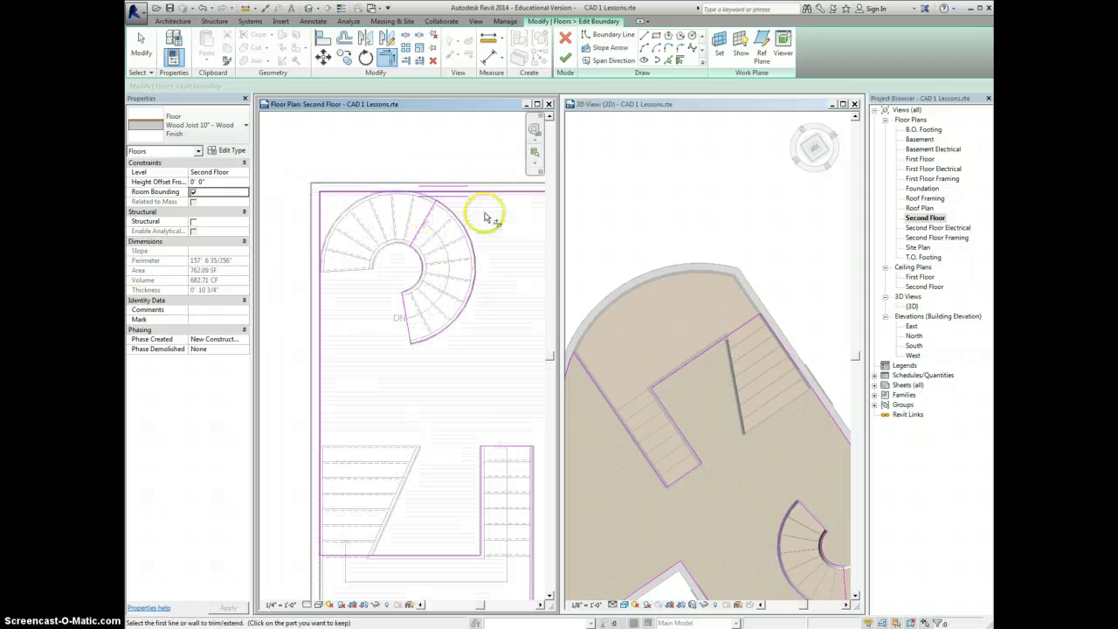
pyautogui.click(566, 60)
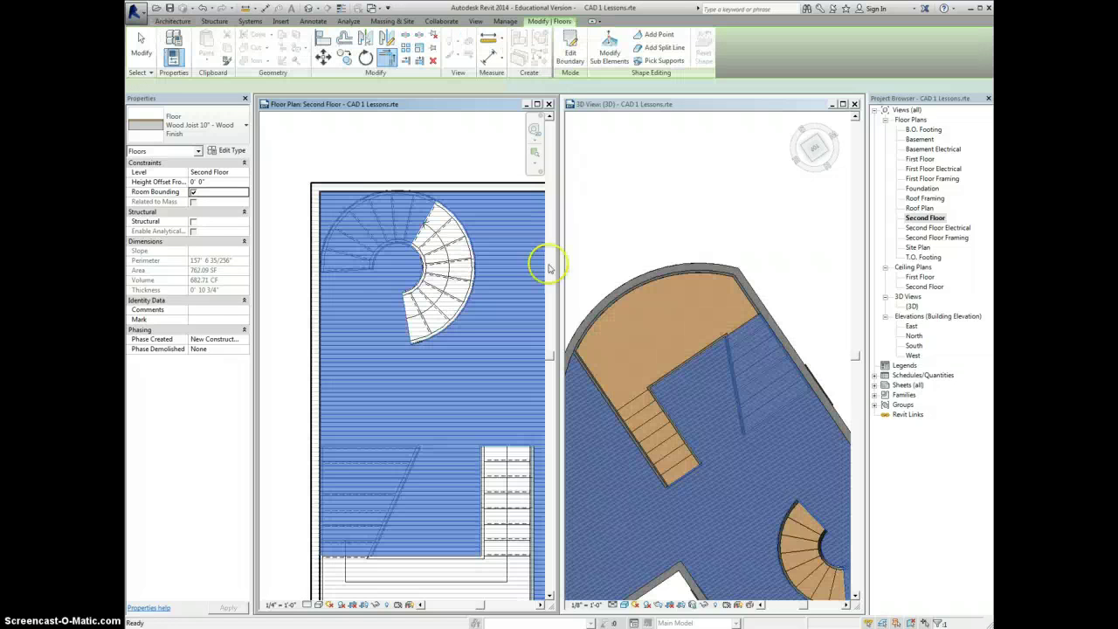
# Hide the straight exterior wall beside the curved wall in the 3D view to expose both floors and the stairs
pyautogui.click(813, 155)
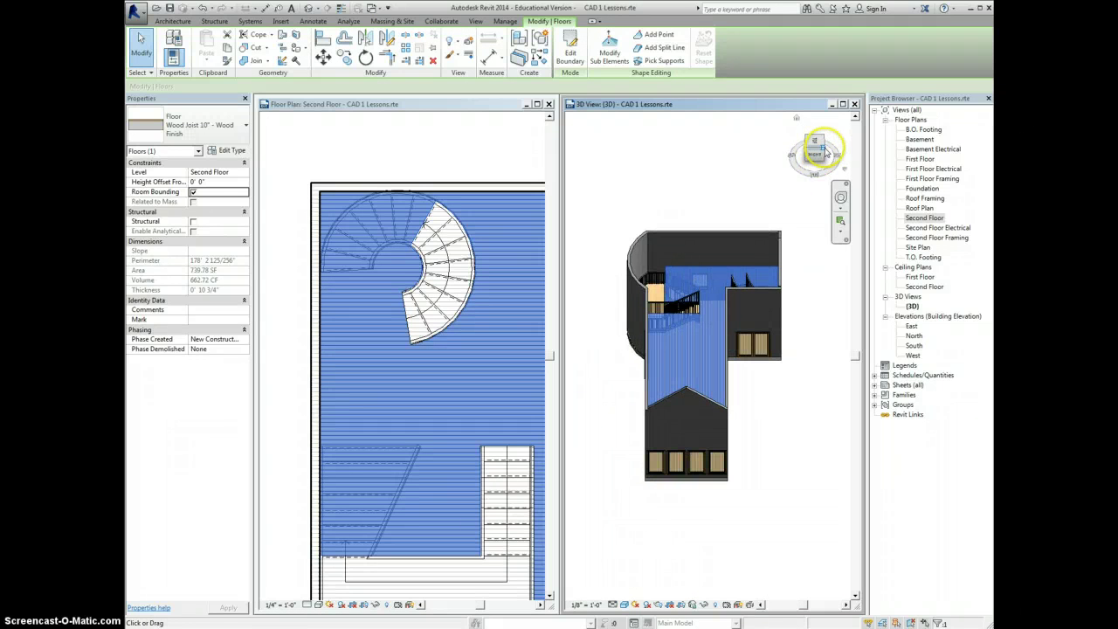
pyautogui.moveTo(811, 153); pyautogui.dragTo(672, 297)
pyautogui.scroll(5, 671, 293)
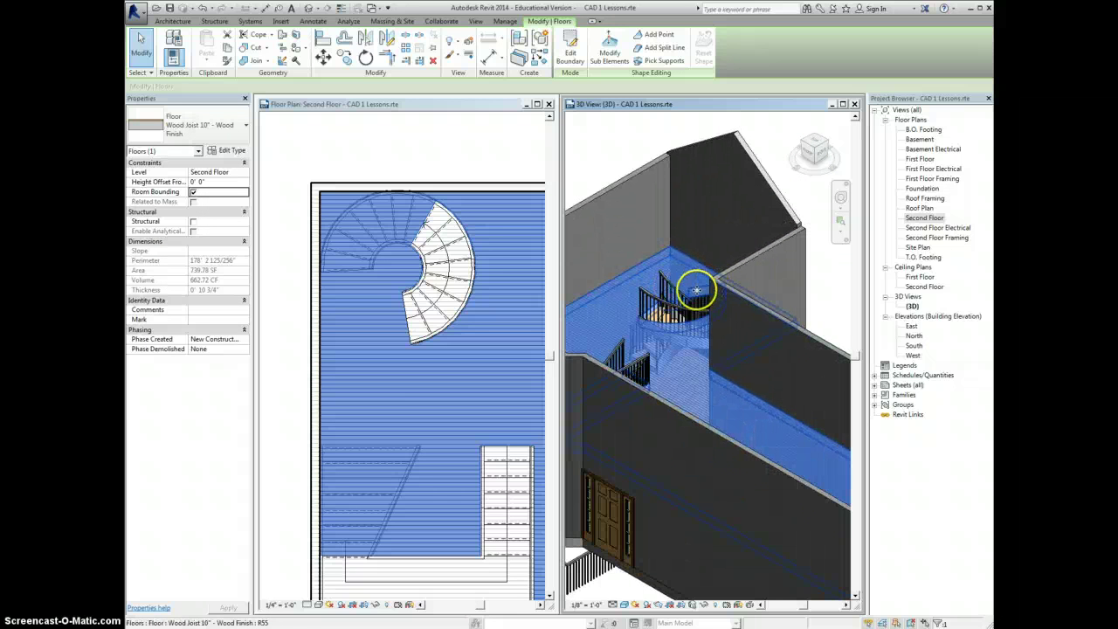
pyautogui.click(810, 146)
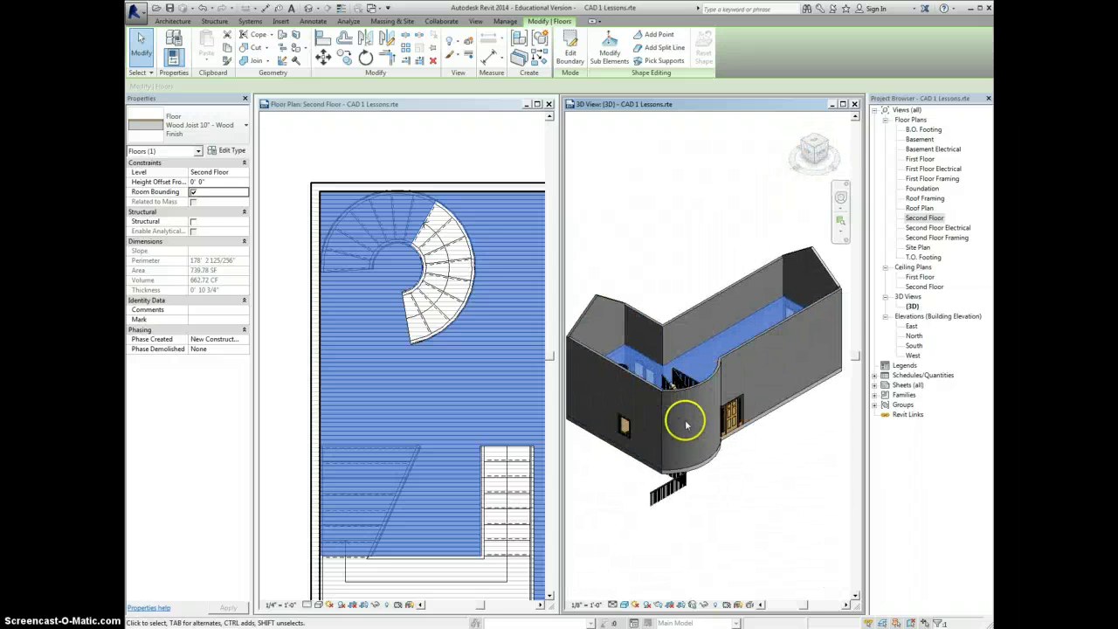
pyautogui.moveTo(808, 147); pyautogui.dragTo(764, 300)
pyautogui.moveTo(795, 237); pyautogui.dragTo(769, 387)
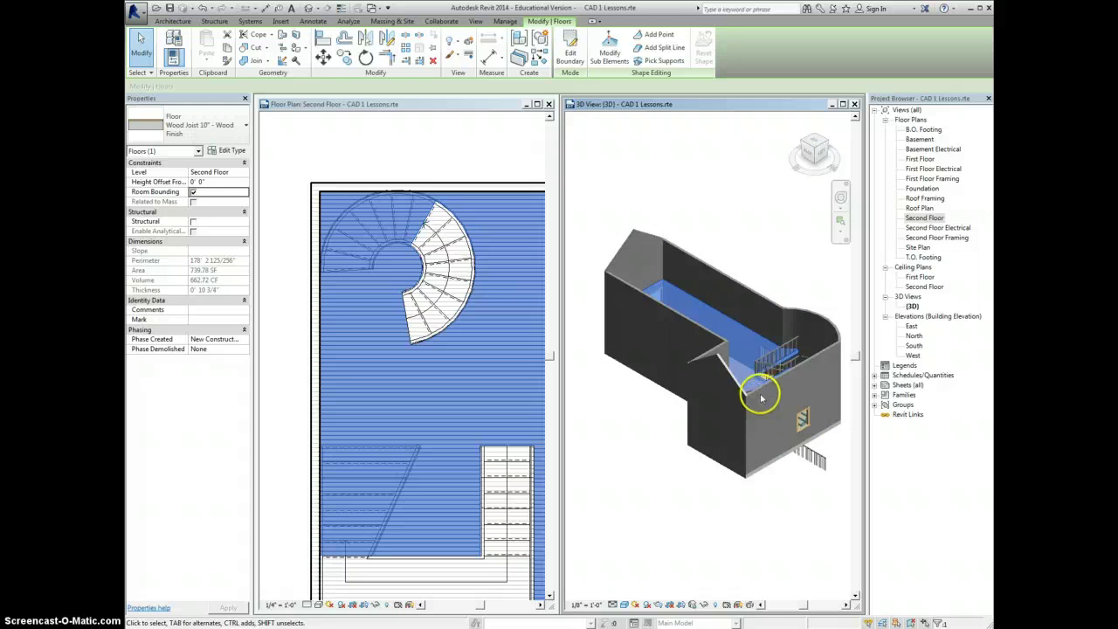
pyautogui.click(764, 393)
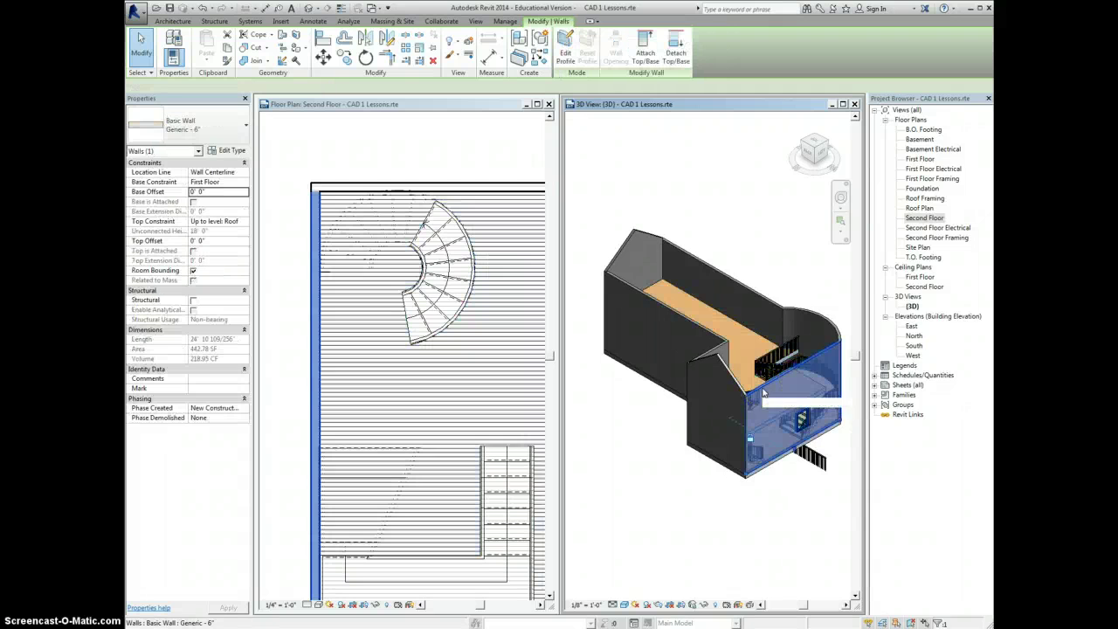
pyautogui.rightClick(763, 393)
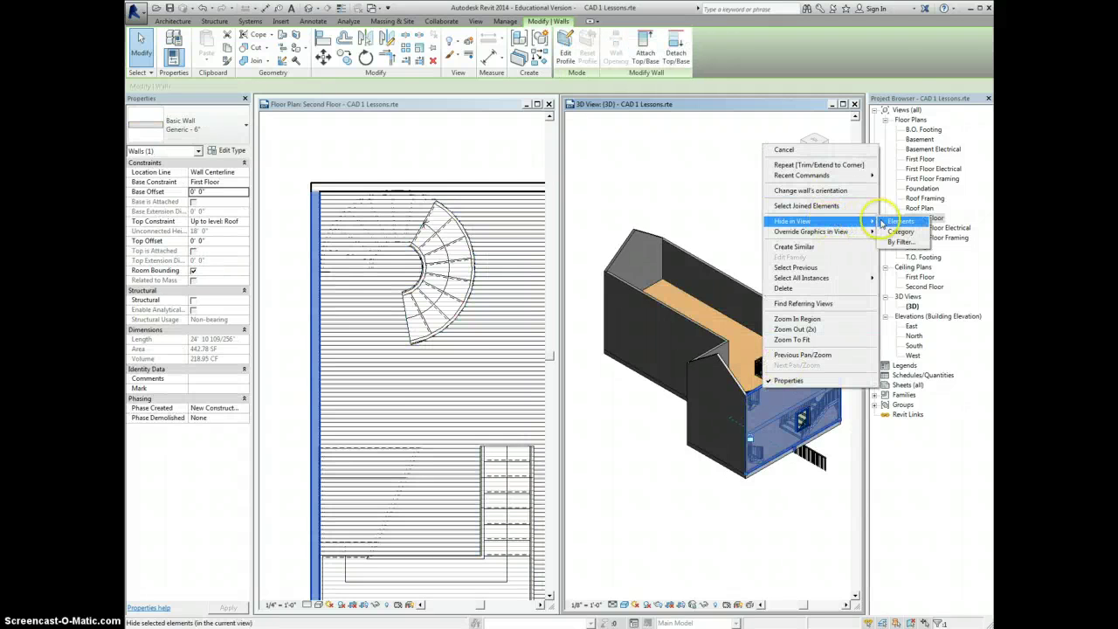
pyautogui.click(890, 220)
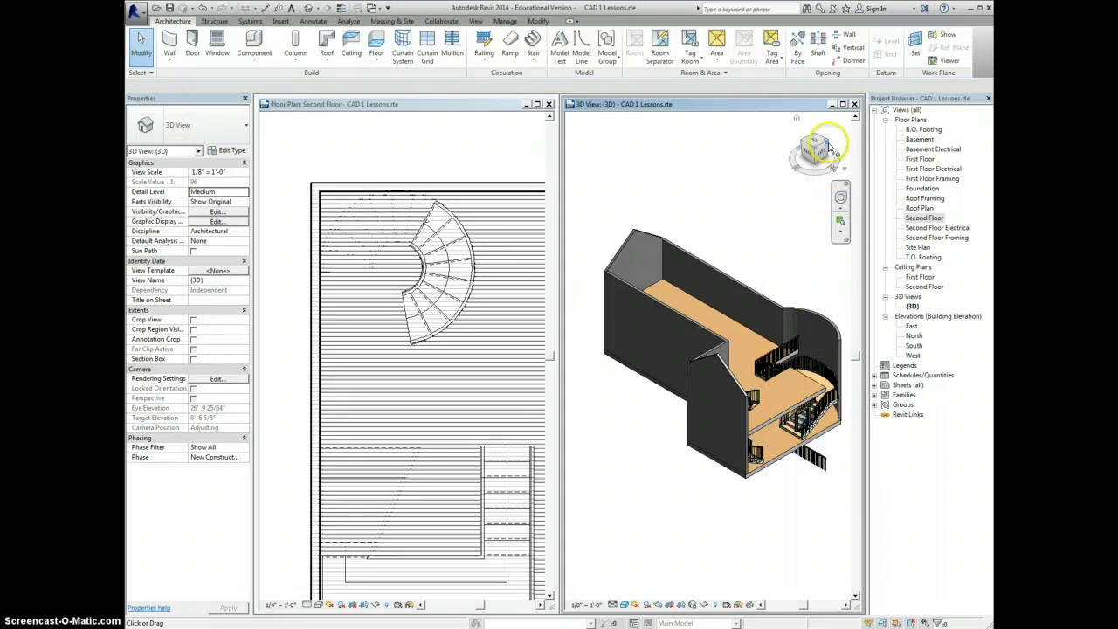
# Sketch a second-floor railing path by picking the spiral stair opening's upper radial edge, inner arc and outer arc, and try to finish it
pyautogui.keyDown('shift'); pyautogui.moveTo(809, 317); pyautogui.dragTo(690, 432, button='middle'); pyautogui.keyUp('shift')
pyautogui.scroll(6, 644, 369)
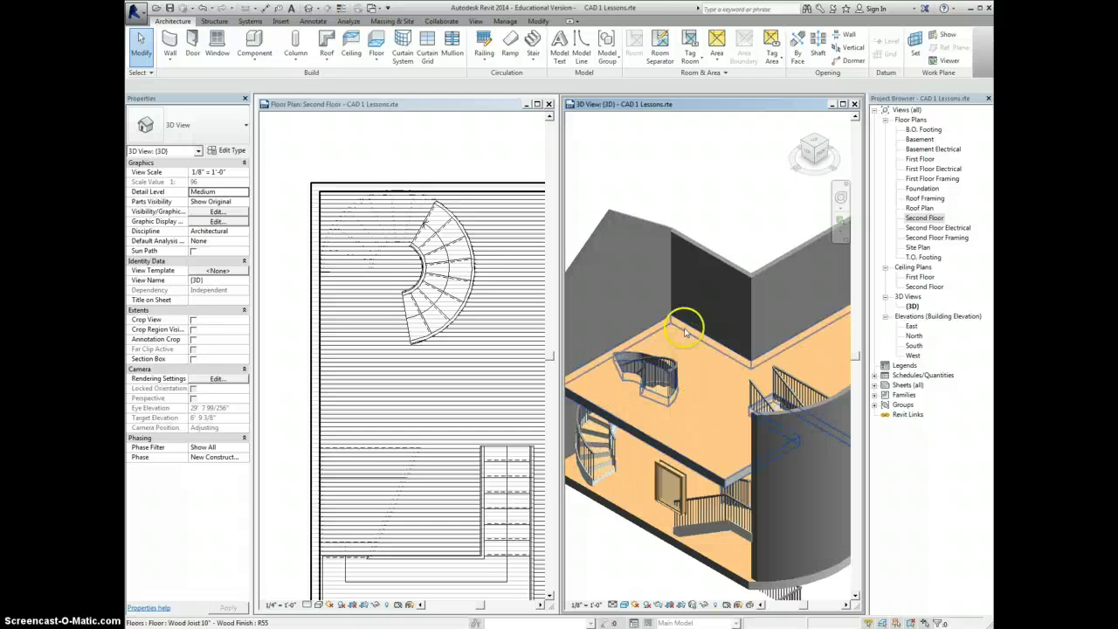
pyautogui.scroll(2, 661, 354)
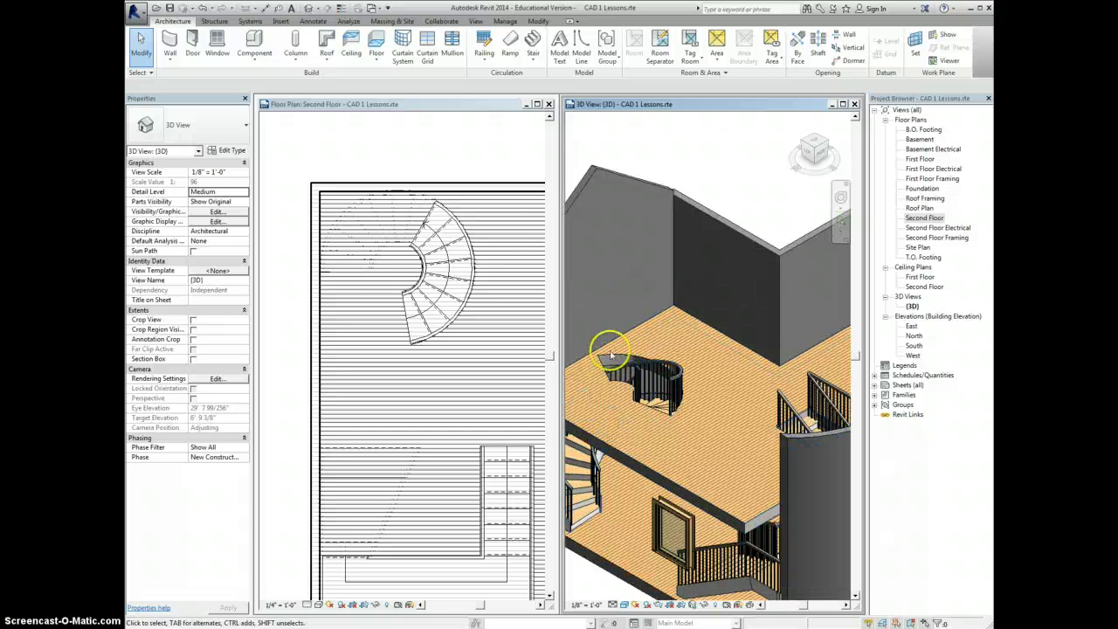
pyautogui.click(485, 334)
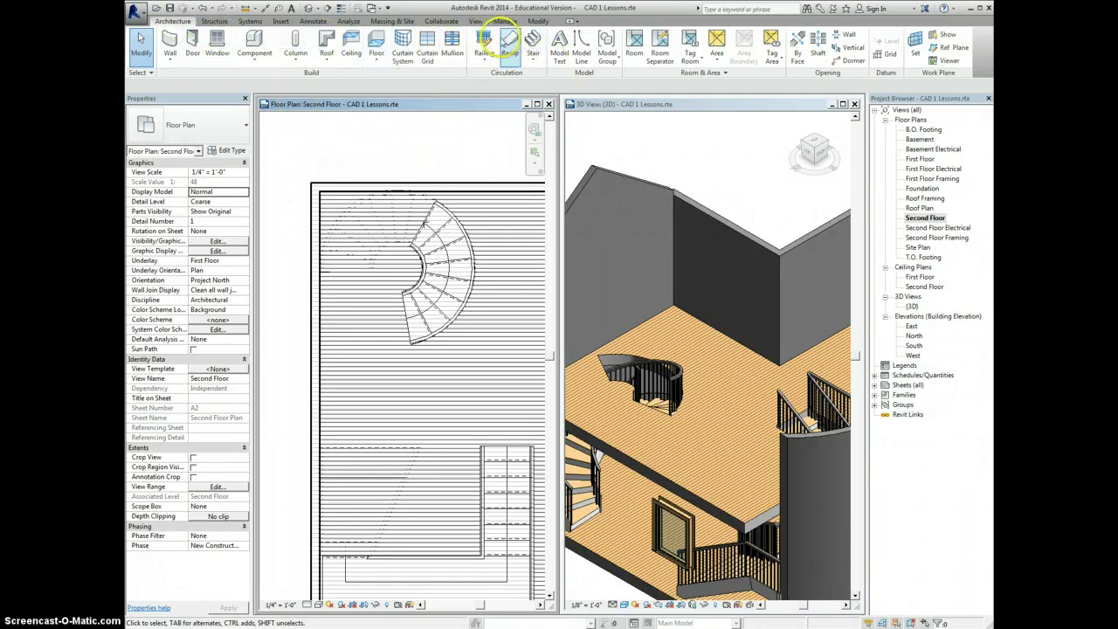
pyautogui.click(484, 39)
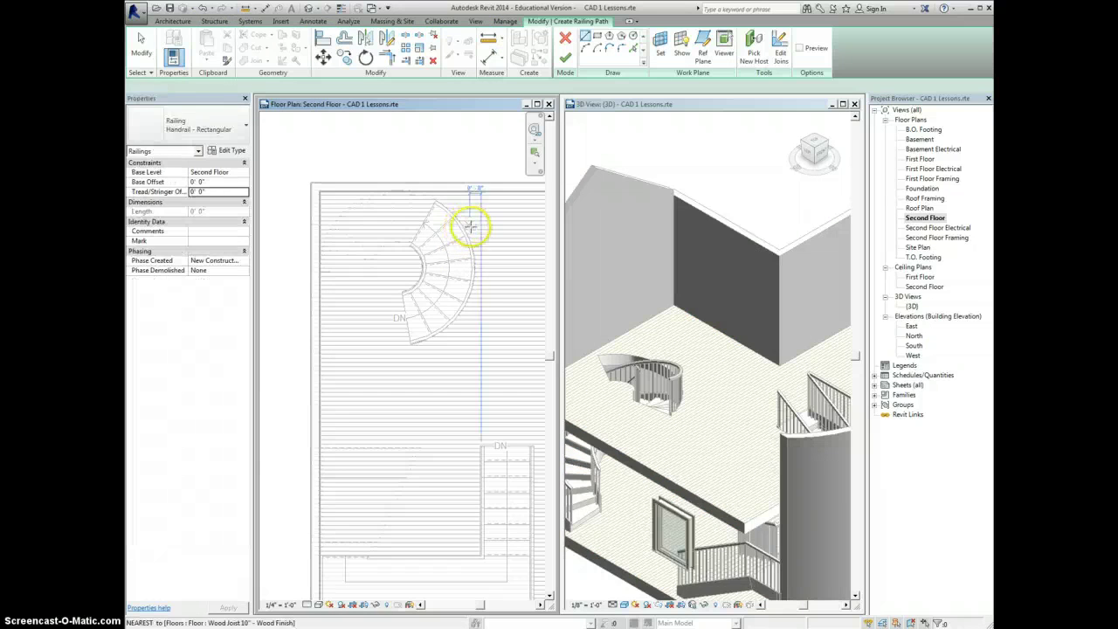
pyautogui.click(632, 50)
pyautogui.click(432, 208)
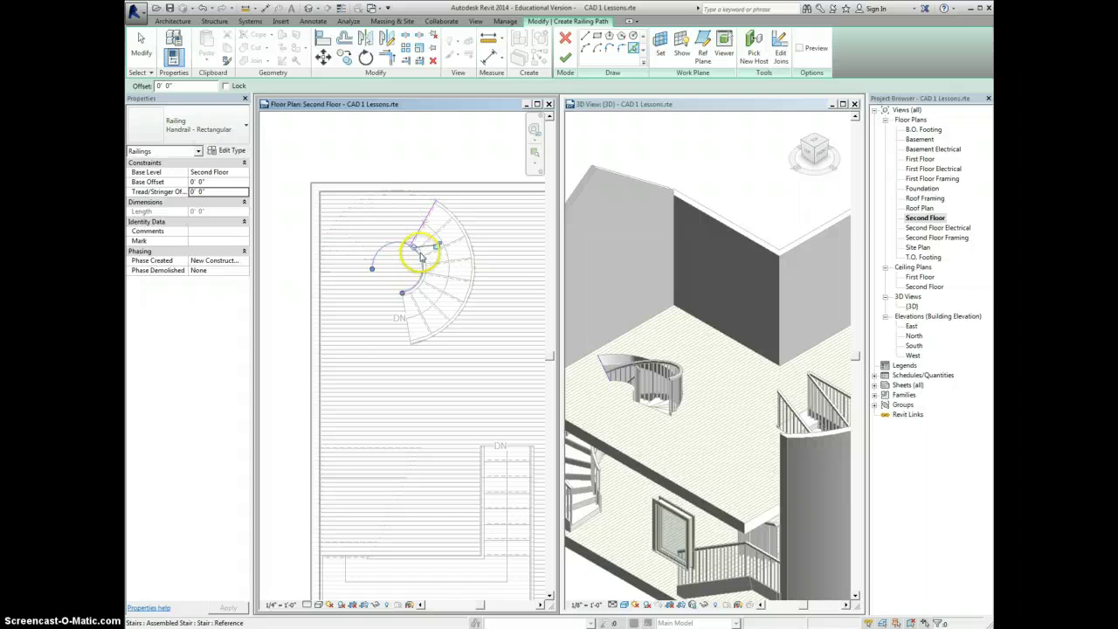
pyautogui.click(445, 208)
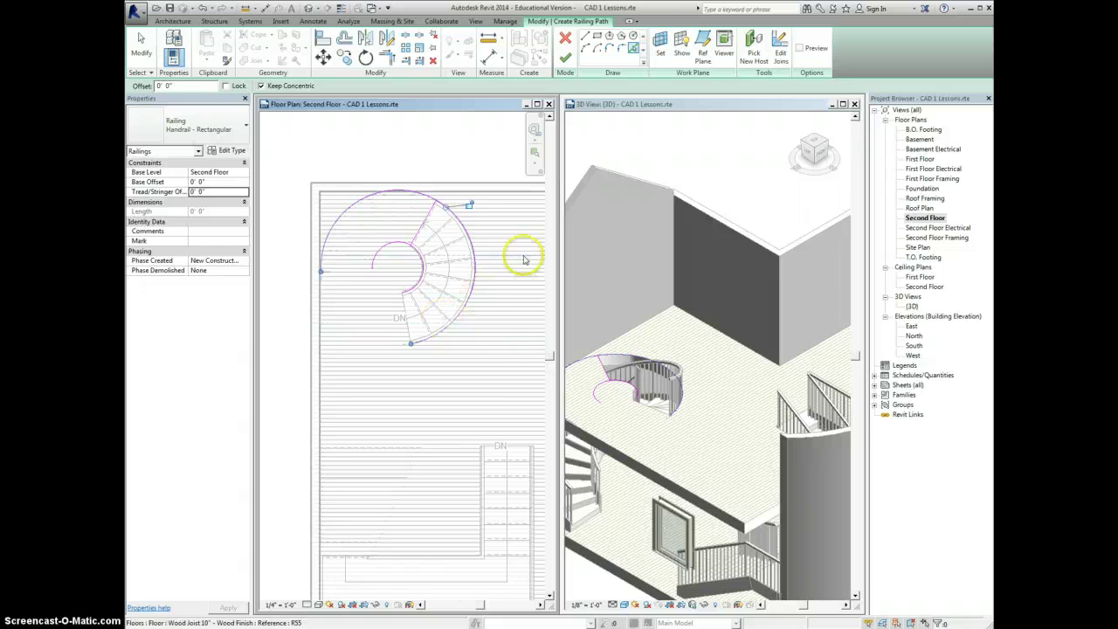
pyautogui.scroll(1, 470, 323)
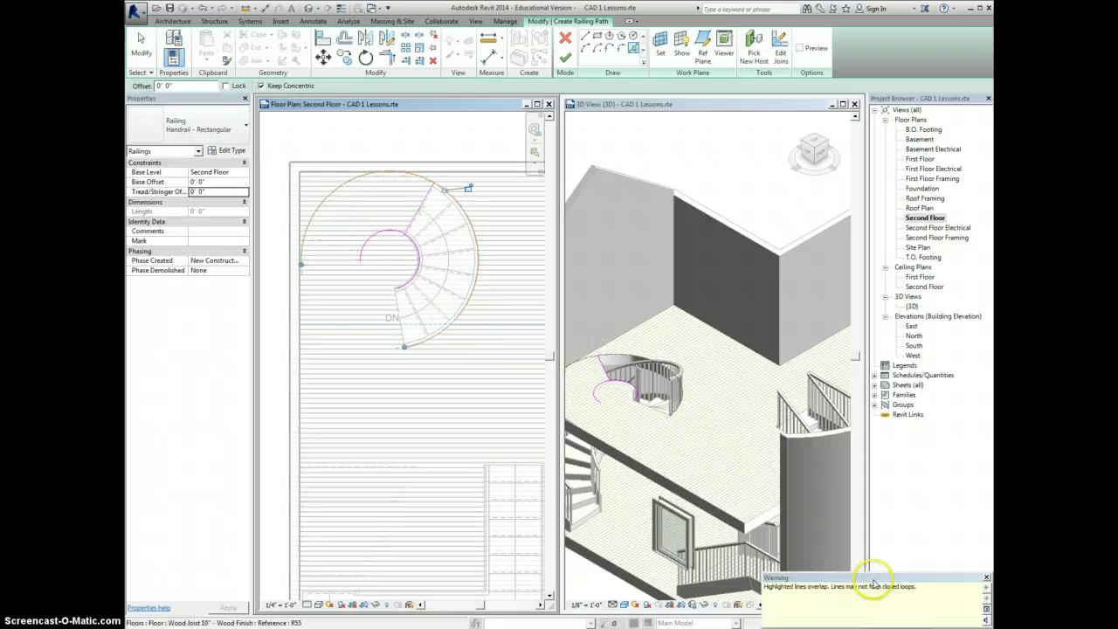
pyautogui.moveTo(874, 582); pyautogui.dragTo(862, 578)
pyautogui.click(968, 572)
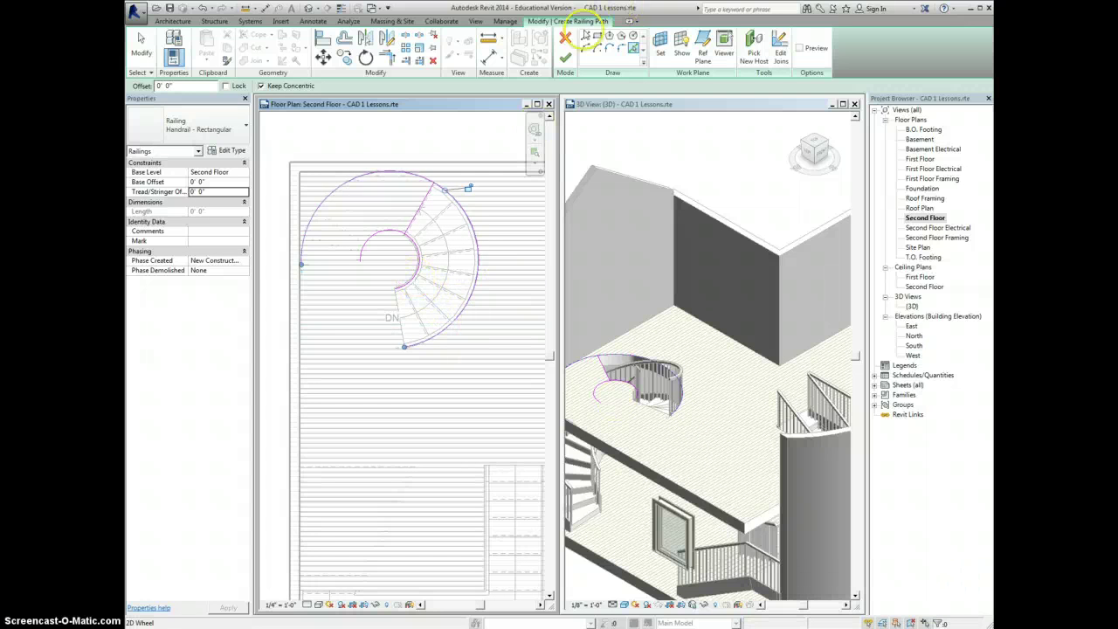
pyautogui.click(565, 57)
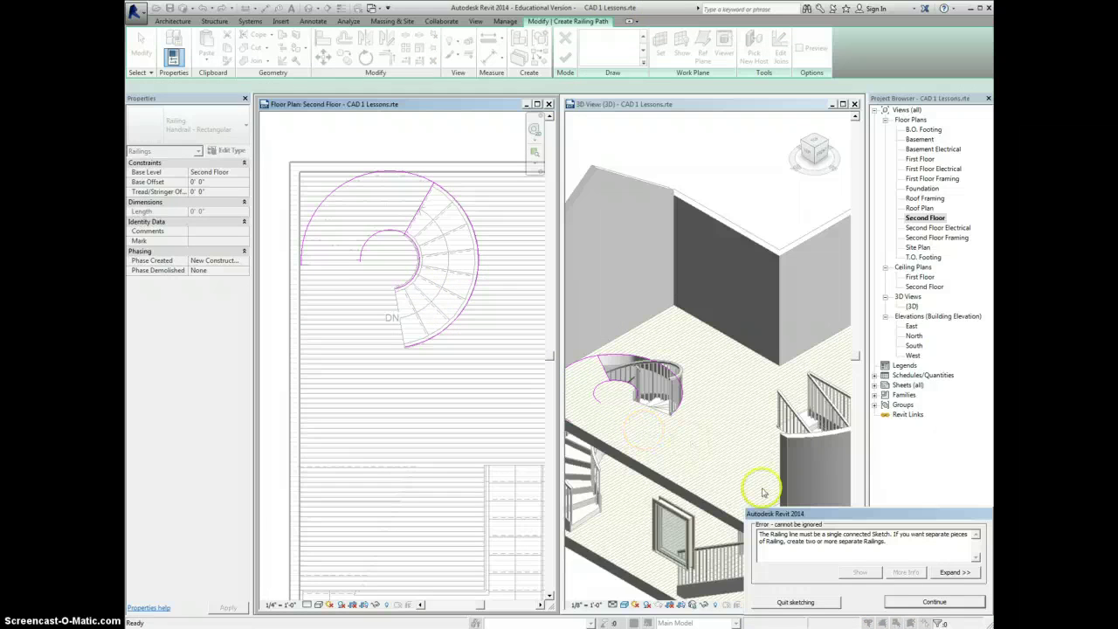
pyautogui.click(931, 602)
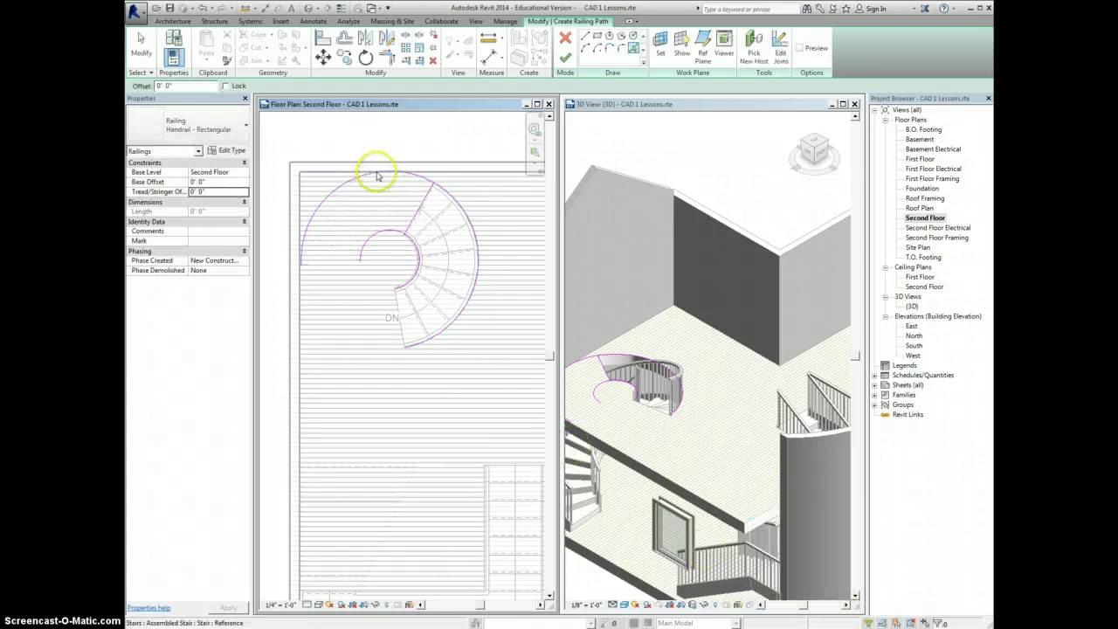
# Trim the railing path's inner and outer arcs to the upper radial line and finish the railing around the spiral stair opening
pyautogui.click(386, 57)
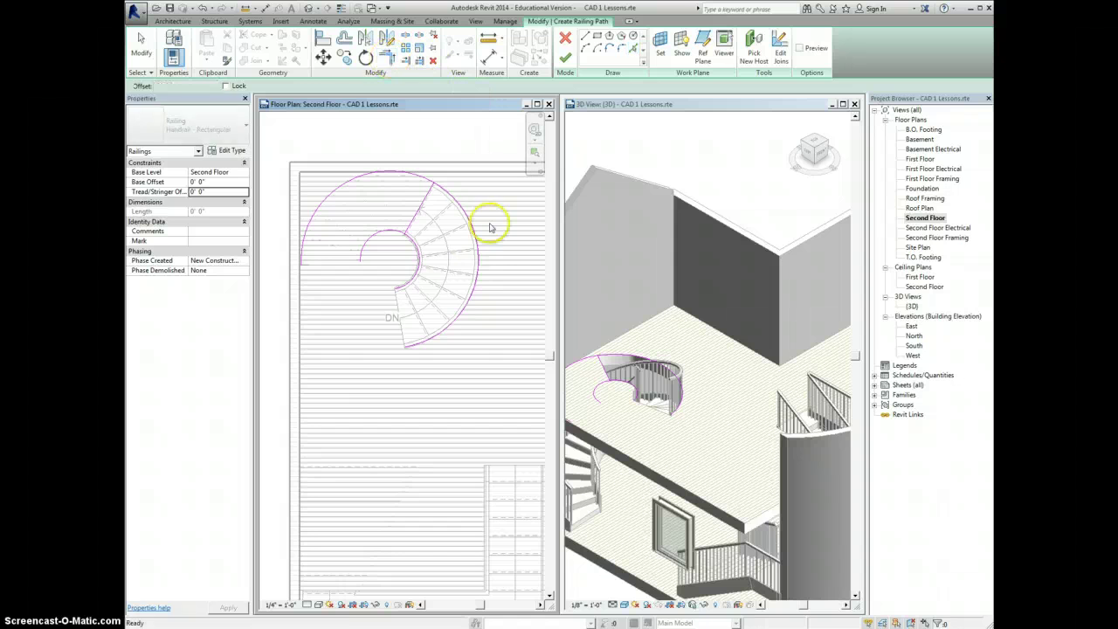
pyautogui.click(427, 196)
pyautogui.click(443, 187)
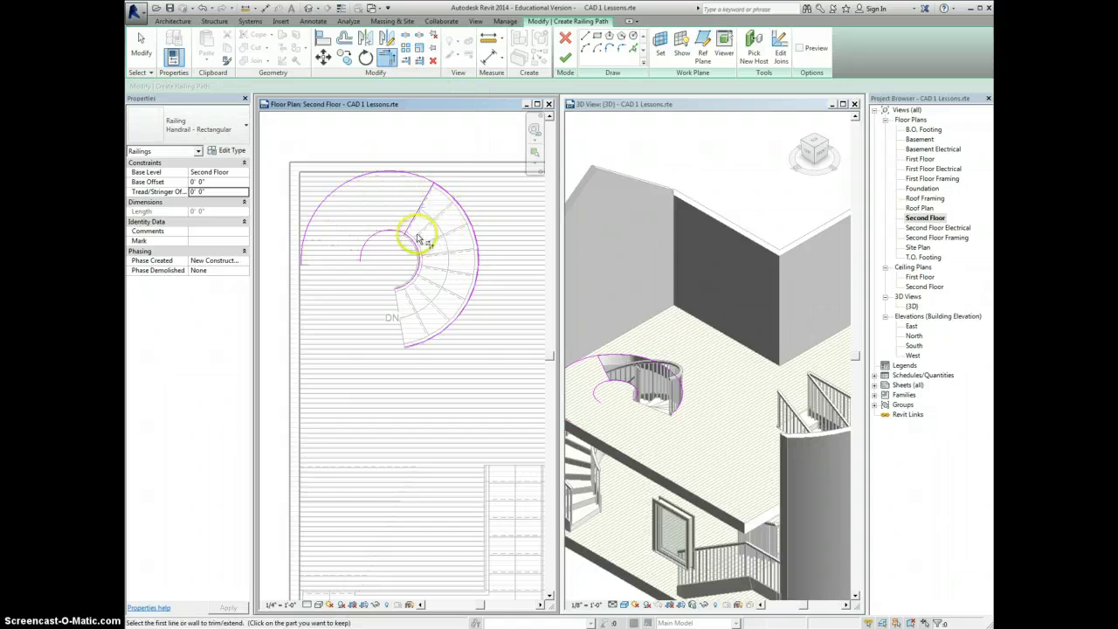
pyautogui.click(410, 230)
pyautogui.click(413, 238)
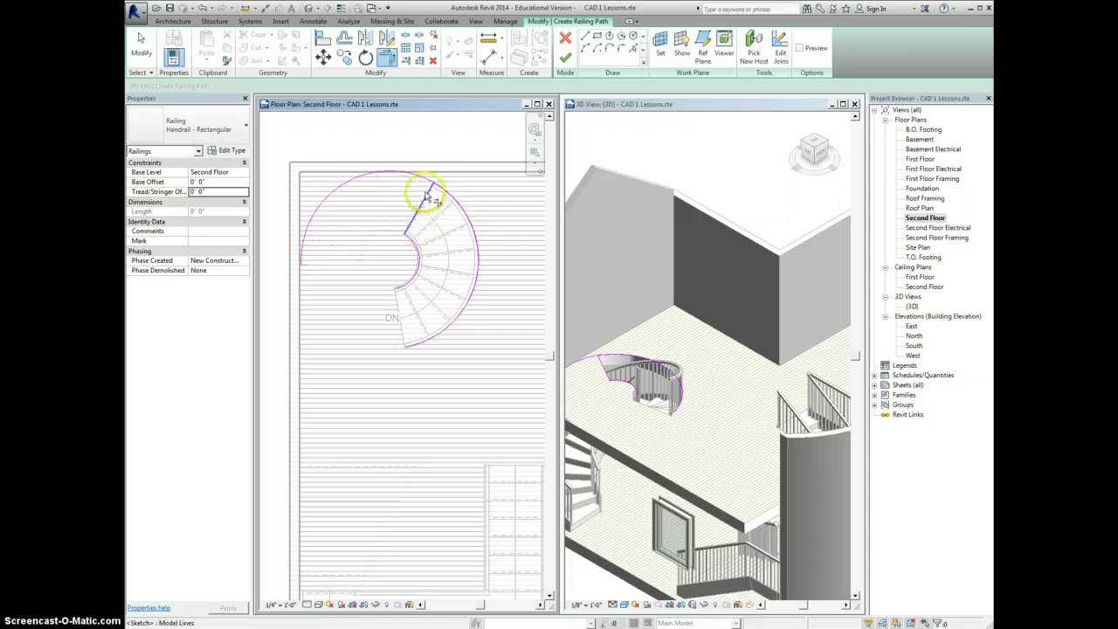
pyautogui.click(428, 197)
pyautogui.click(432, 181)
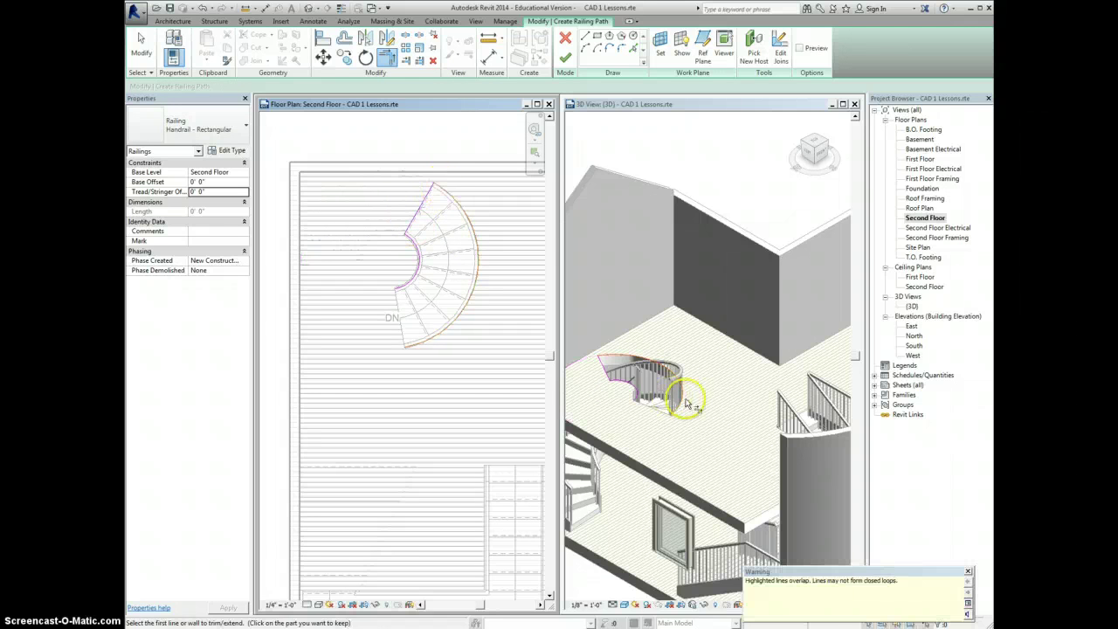
pyautogui.click(968, 572)
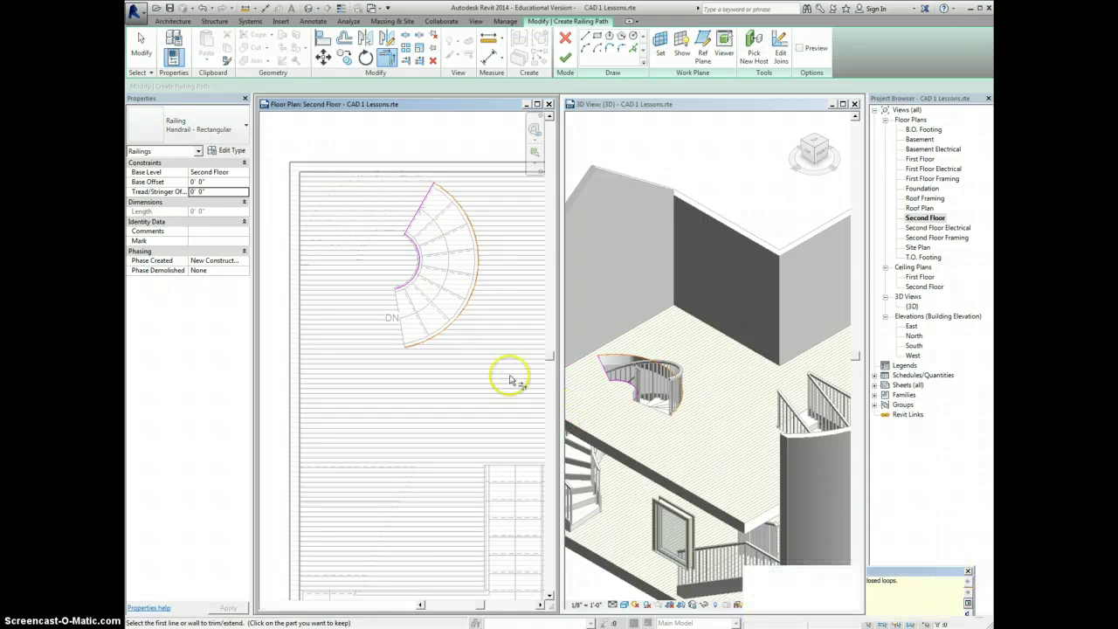
pyautogui.click(567, 57)
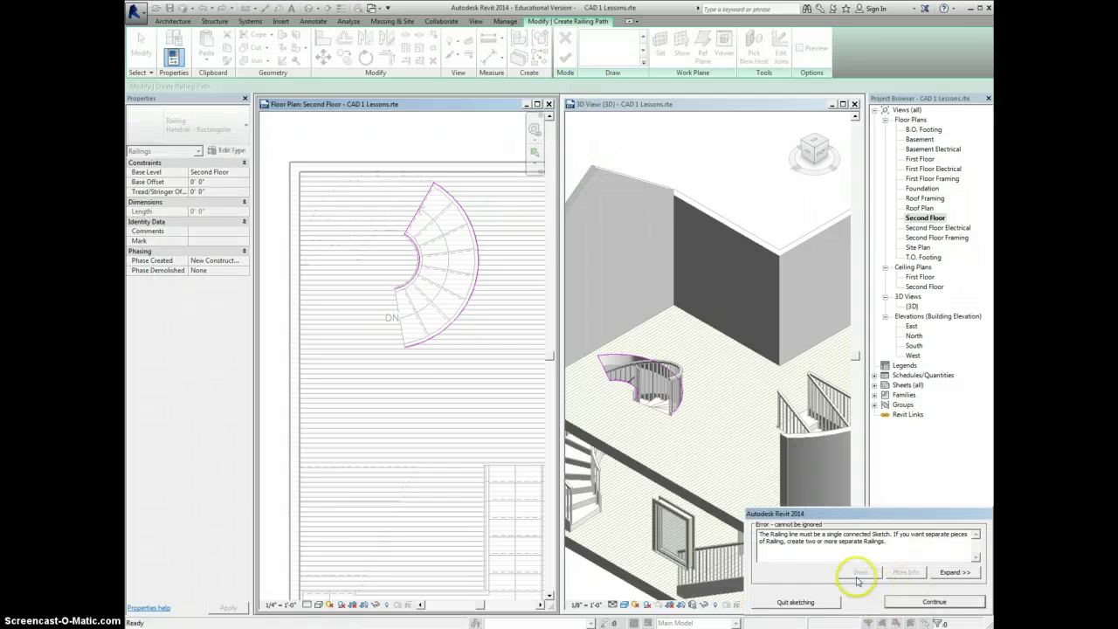
pyautogui.click(891, 605)
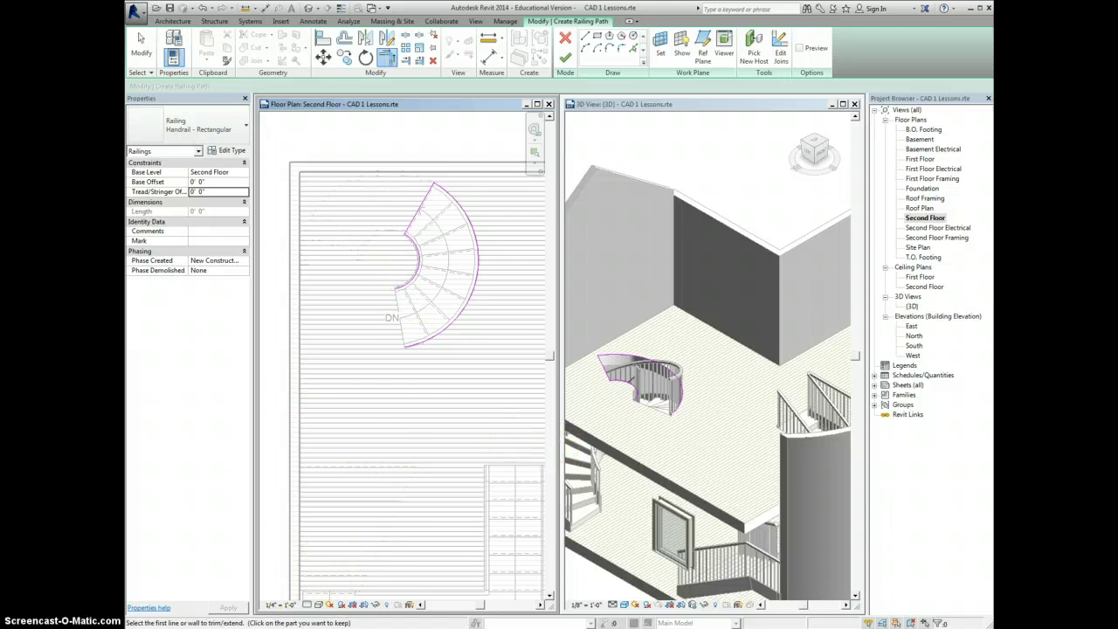
pyautogui.click(565, 57)
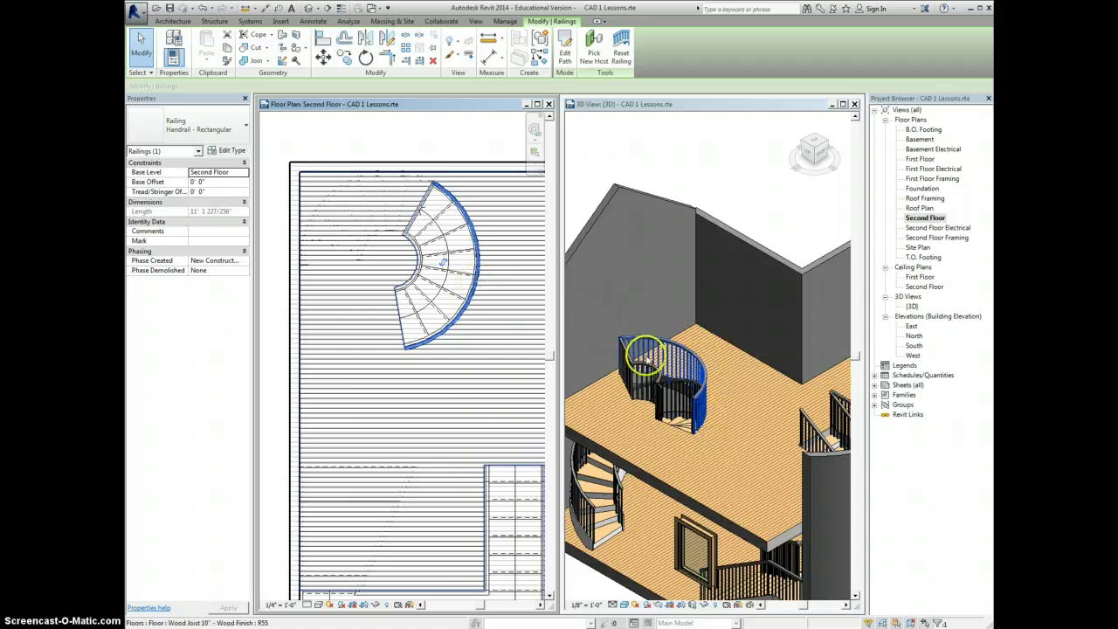
# Set the base level of the stray railing below the curved wall to Second Floor
pyautogui.middleClick(723, 208)
pyautogui.middleClick(724, 210)
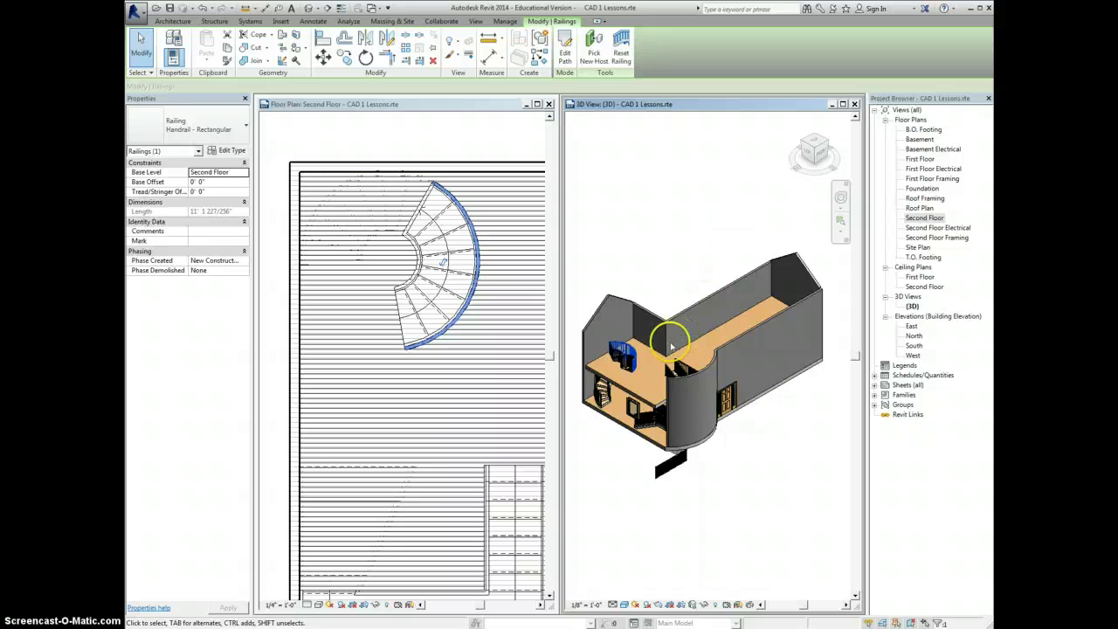
pyautogui.scroll(4, 661, 348)
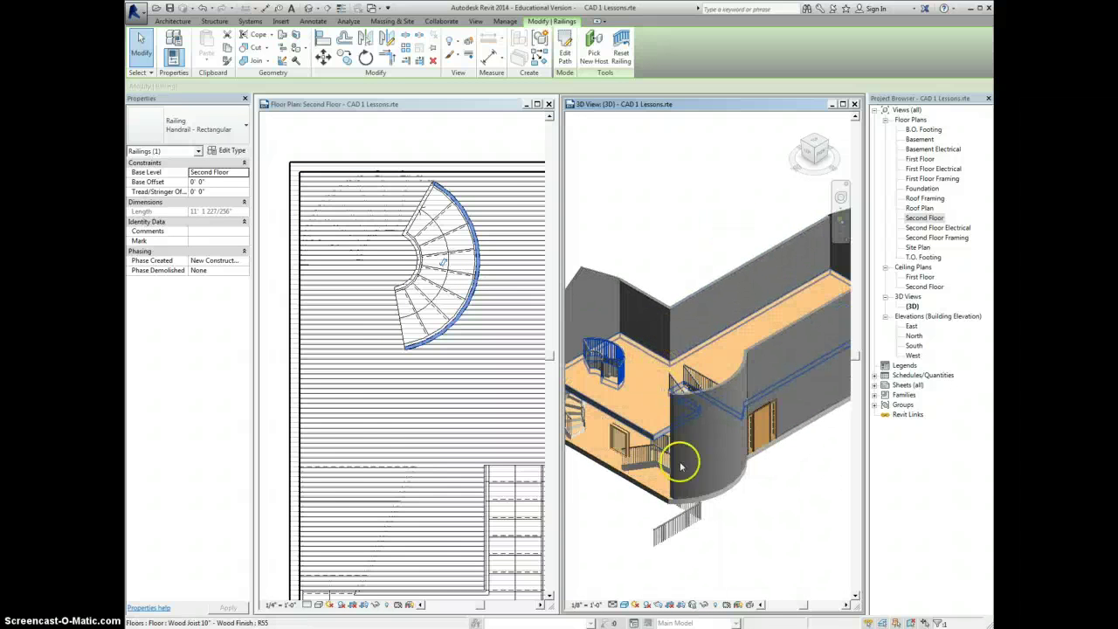
pyautogui.click(676, 530)
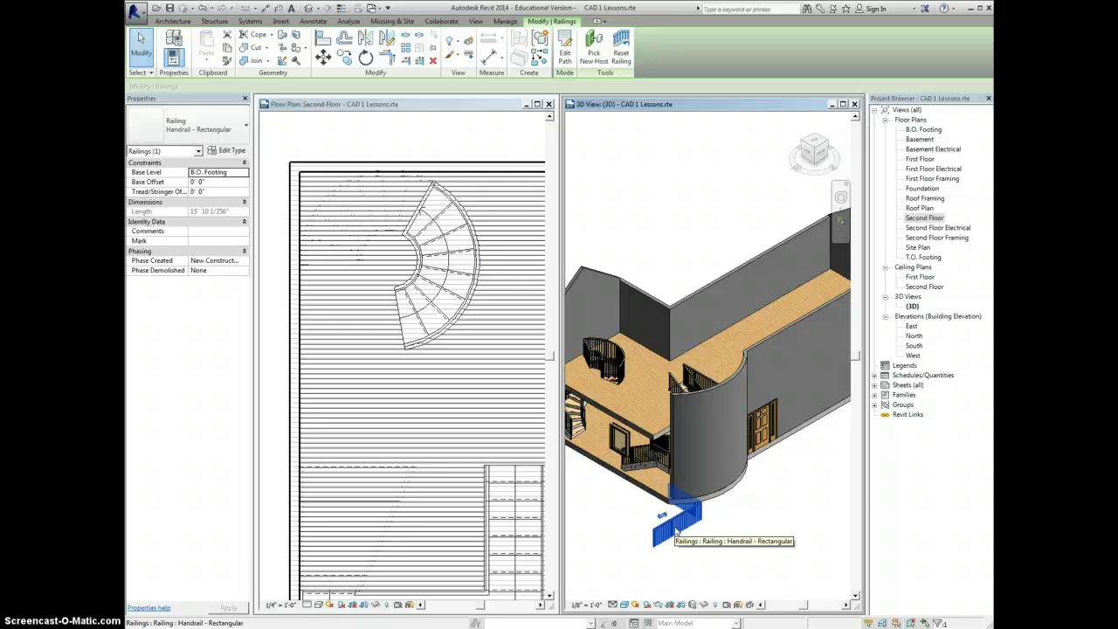
pyautogui.click(712, 544)
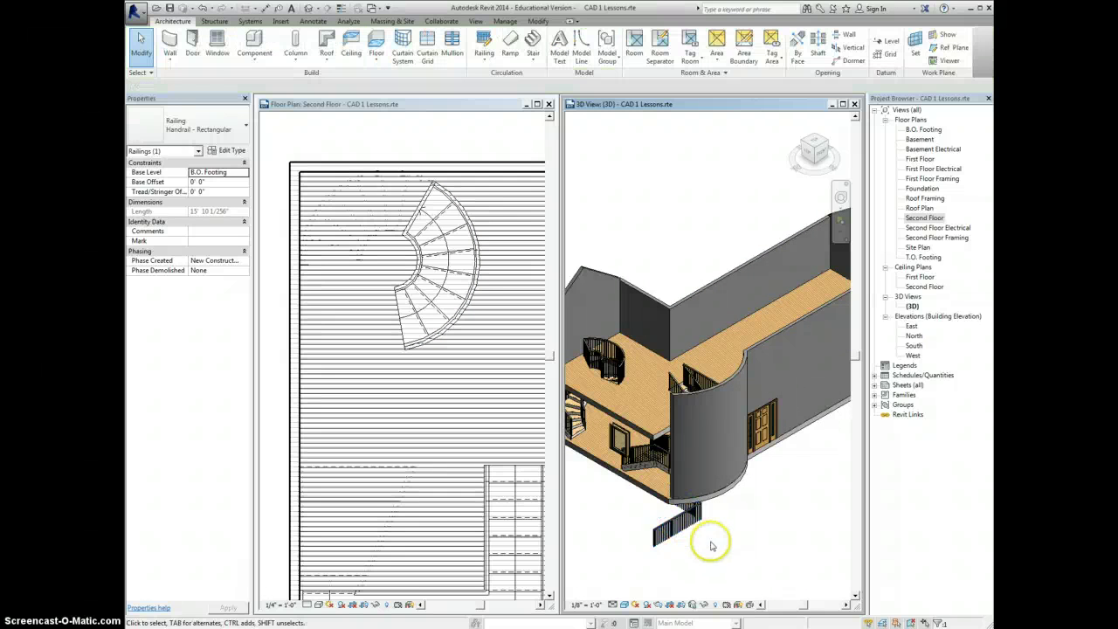
pyautogui.click(663, 524)
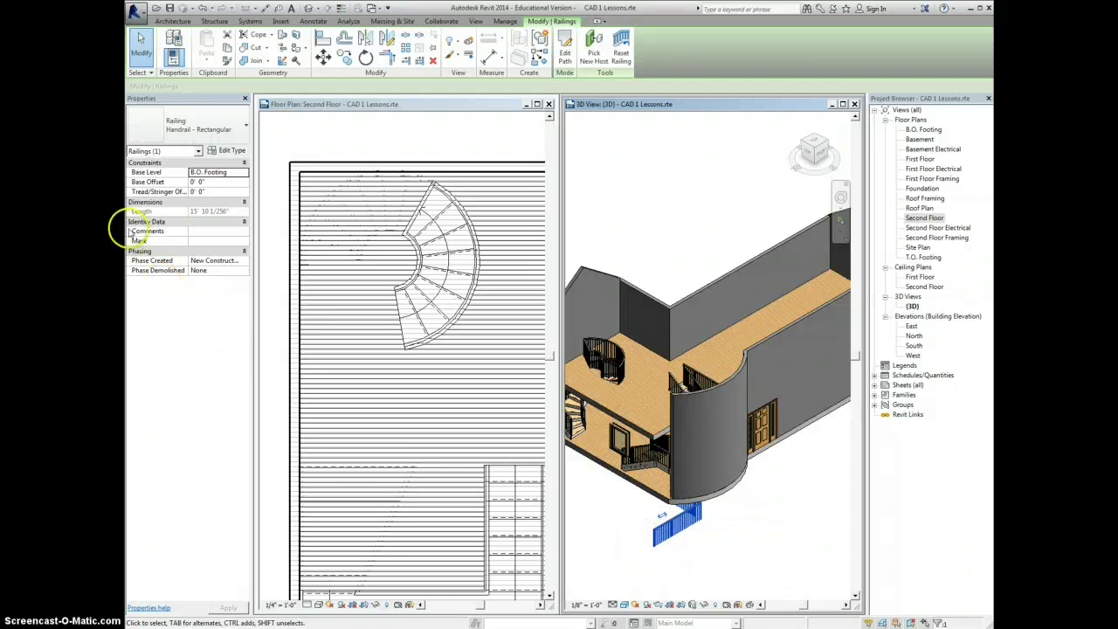
pyautogui.click(218, 172)
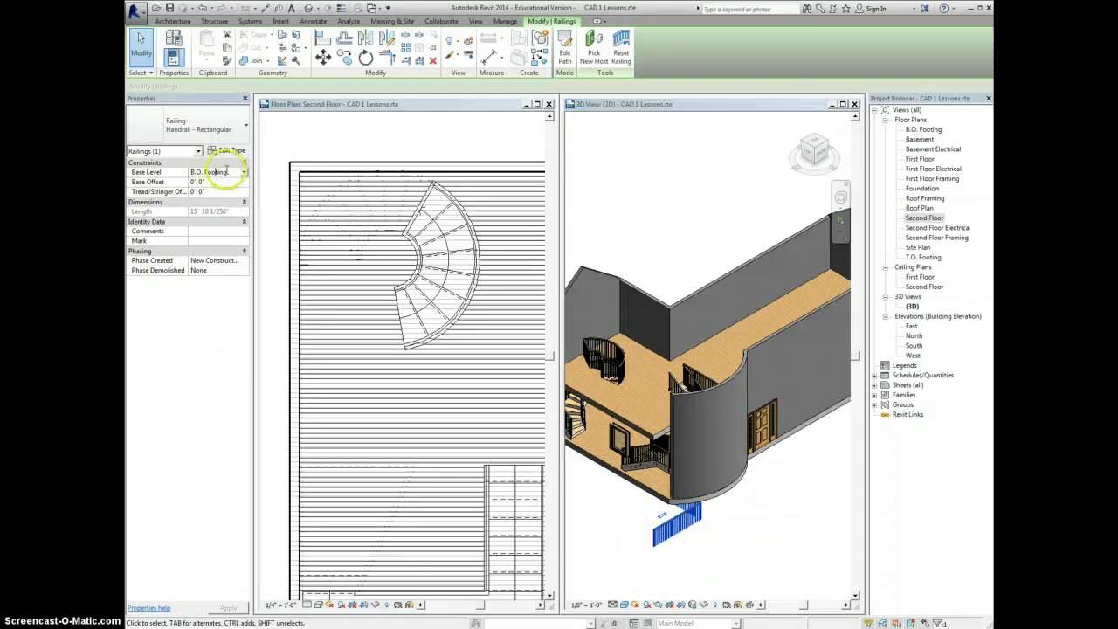
pyautogui.click(244, 173)
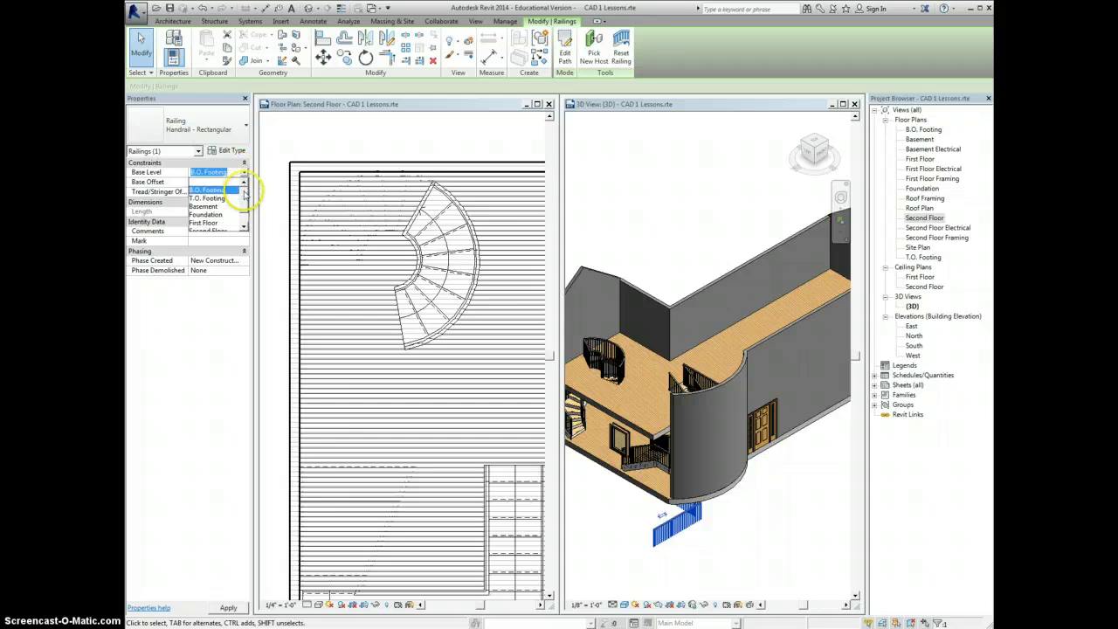
pyautogui.click(214, 231)
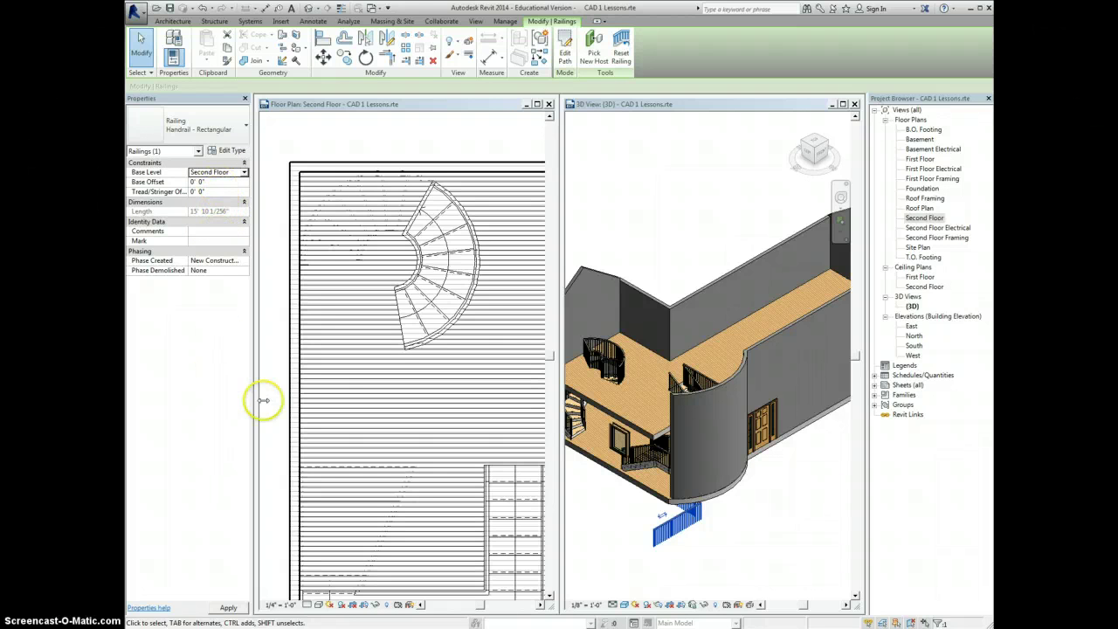
pyautogui.click(725, 537)
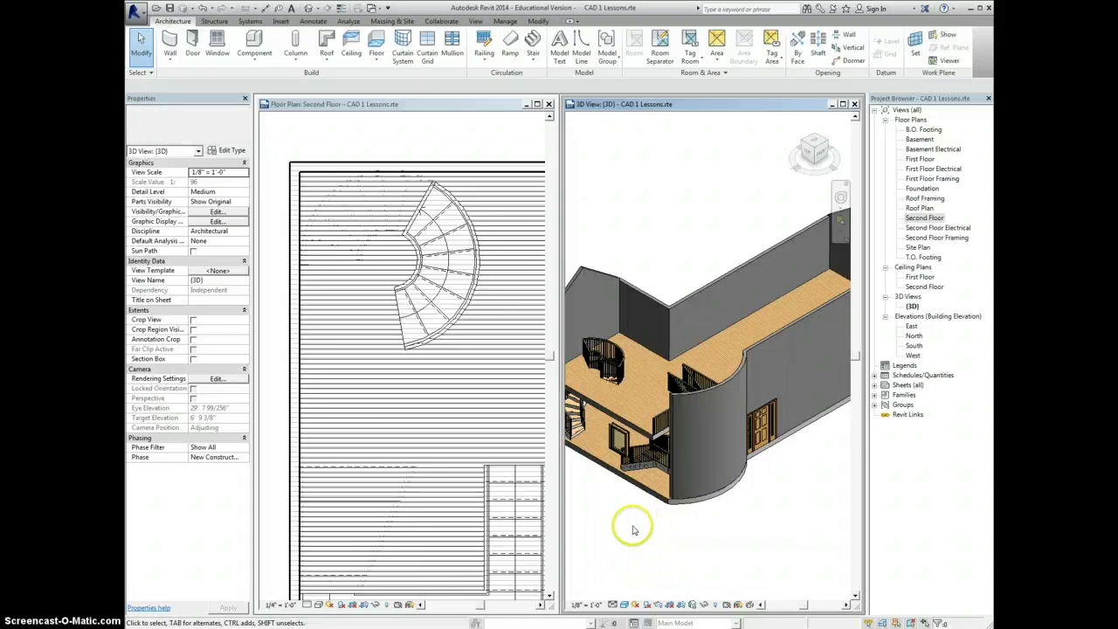
# Hide the curved exterior wall in the 3D view to expose the stairs and railings behind it
pyautogui.scroll(-2, 632, 524)
pyautogui.scroll(2, 637, 434)
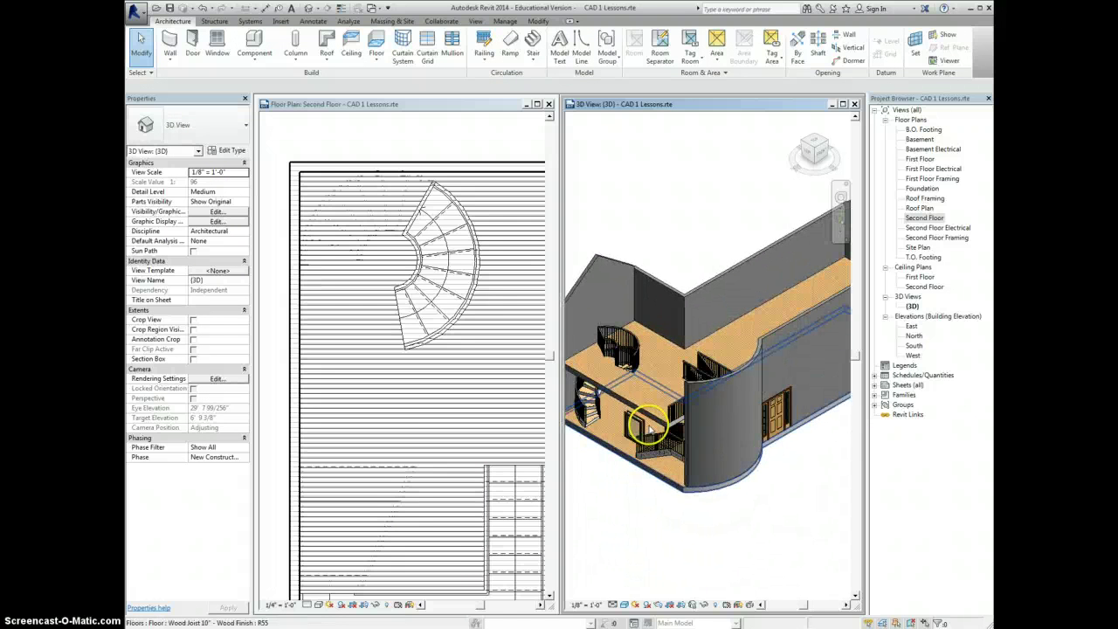
pyautogui.click(714, 381)
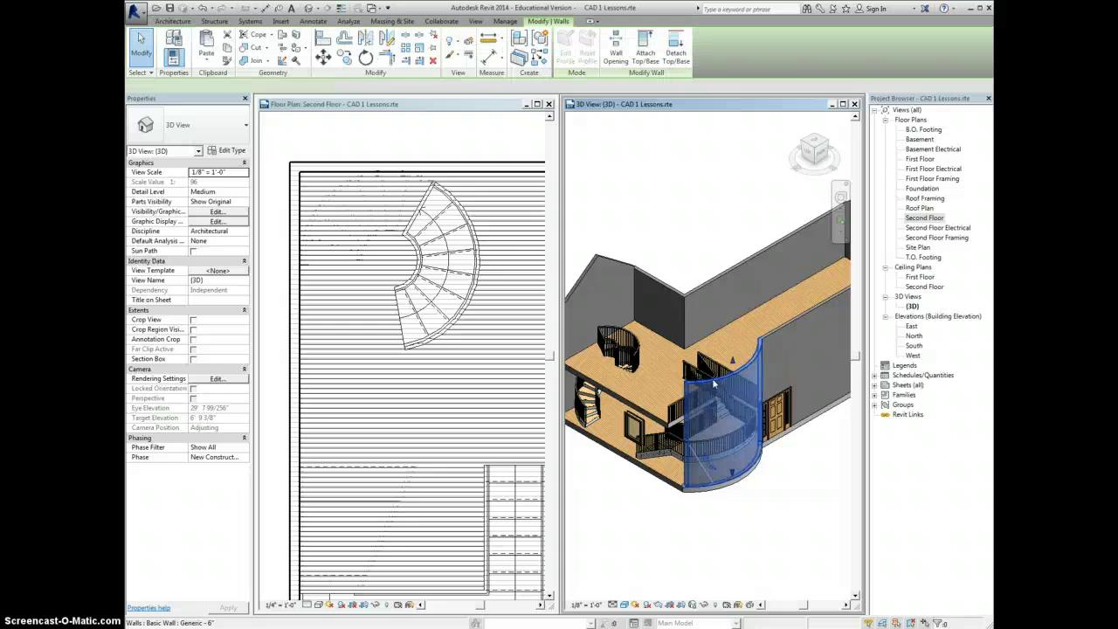
pyautogui.rightClick(713, 381)
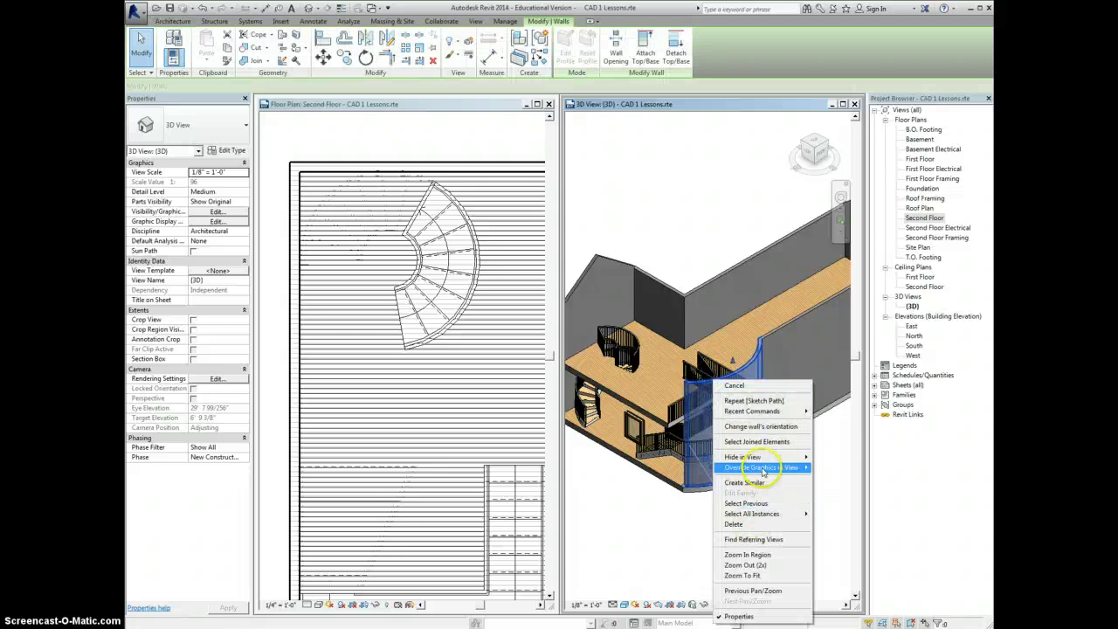
pyautogui.moveTo(767, 457)
pyautogui.click(836, 467)
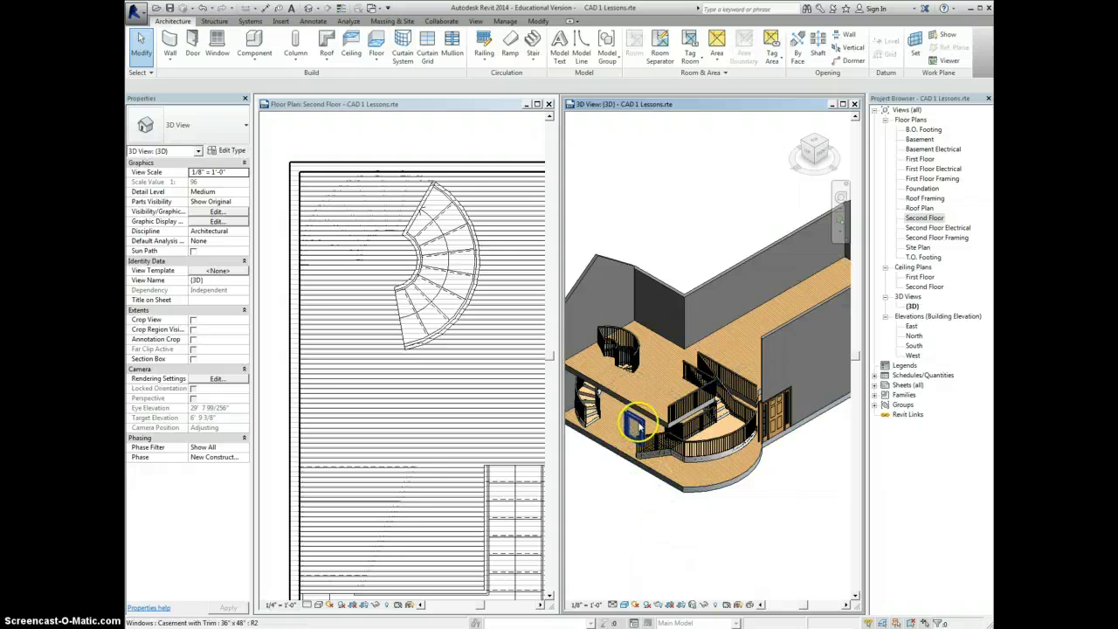
# Hide the 36" x 48" casement window left standing beside the first-floor stairs in the 3D view
pyautogui.click(643, 426)
pyautogui.rightClick(644, 426)
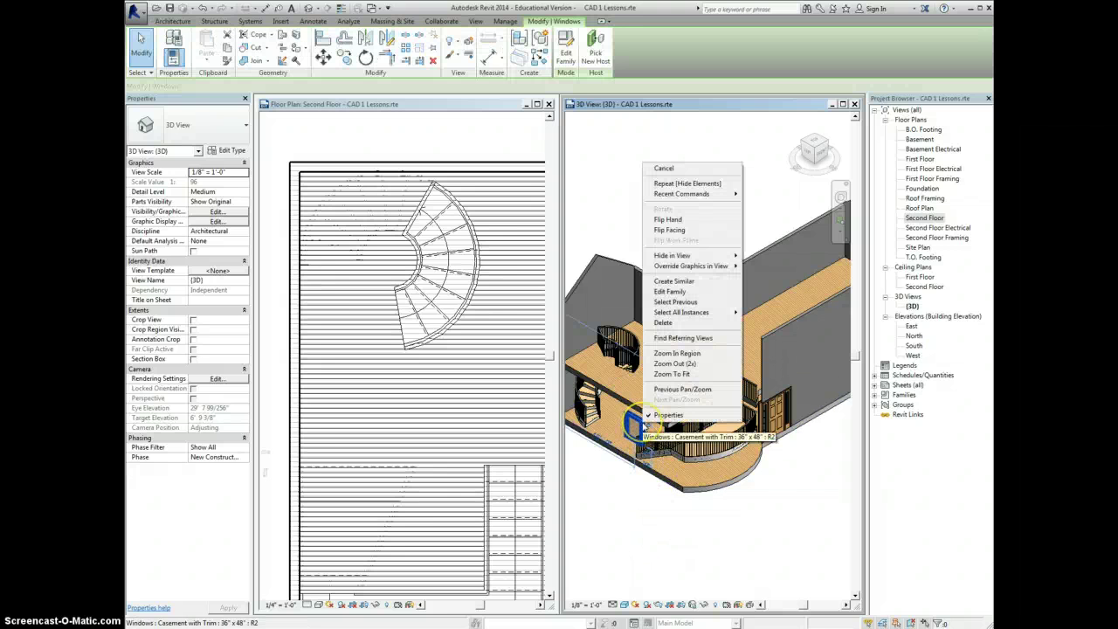
pyautogui.moveTo(685, 258)
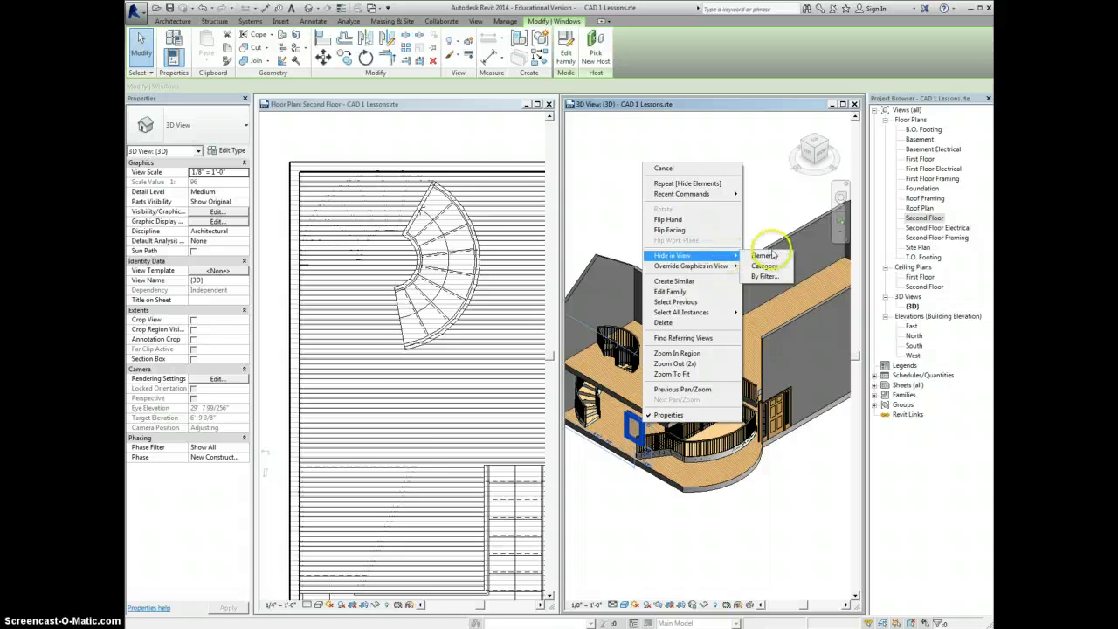
pyautogui.click(765, 265)
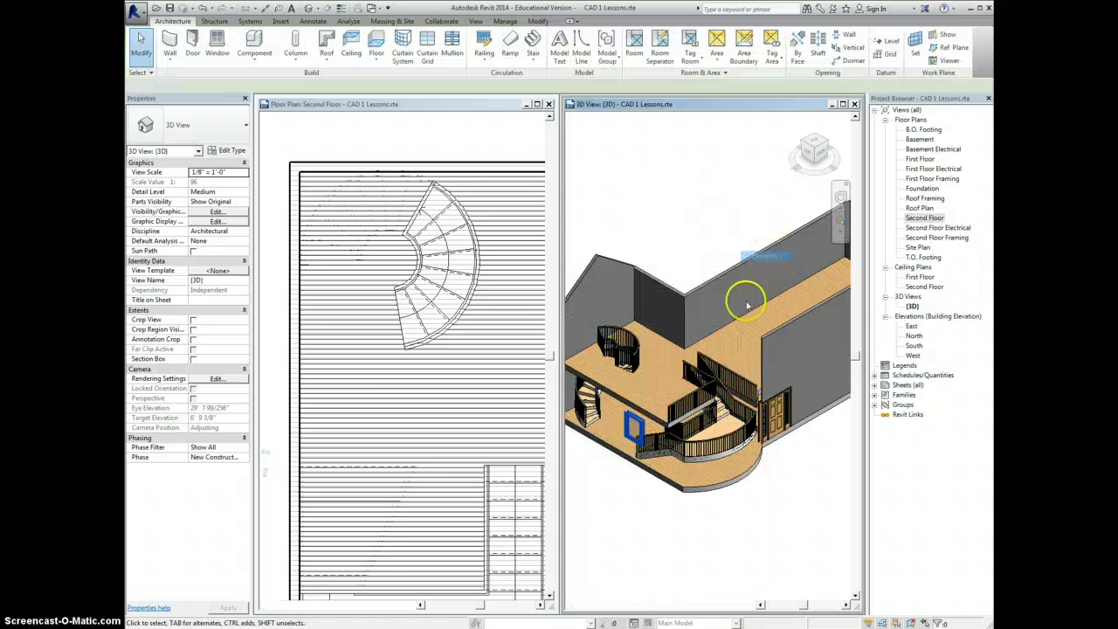
pyautogui.click(814, 154)
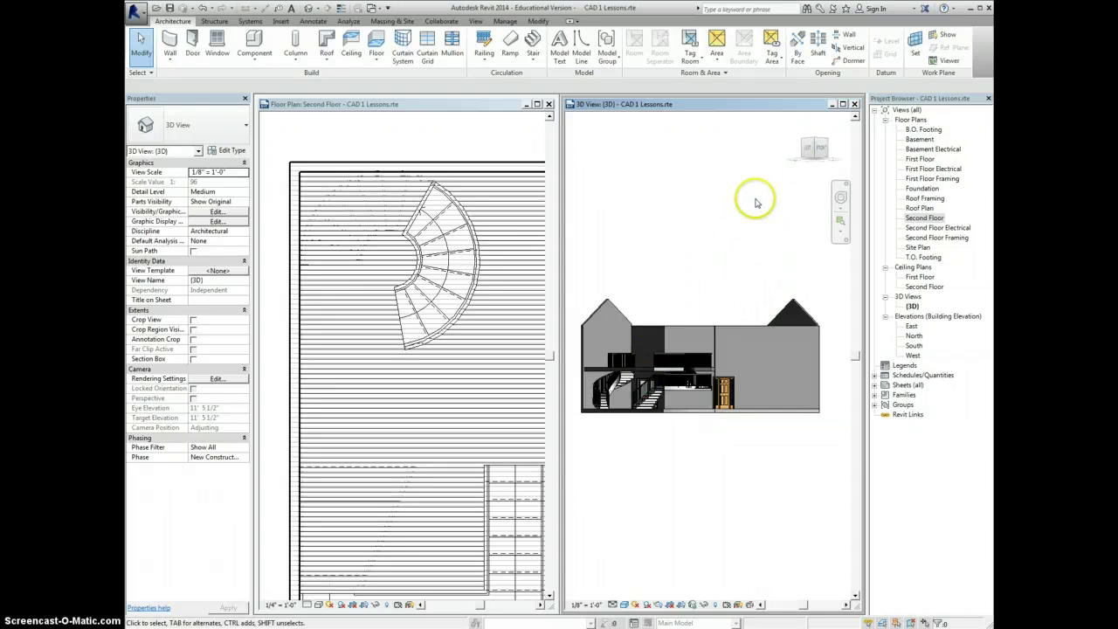
# Minimize the Second Floor plan and maximize the 3D view to examine both stairs and their railings from an isometric angle
pyautogui.click(811, 162)
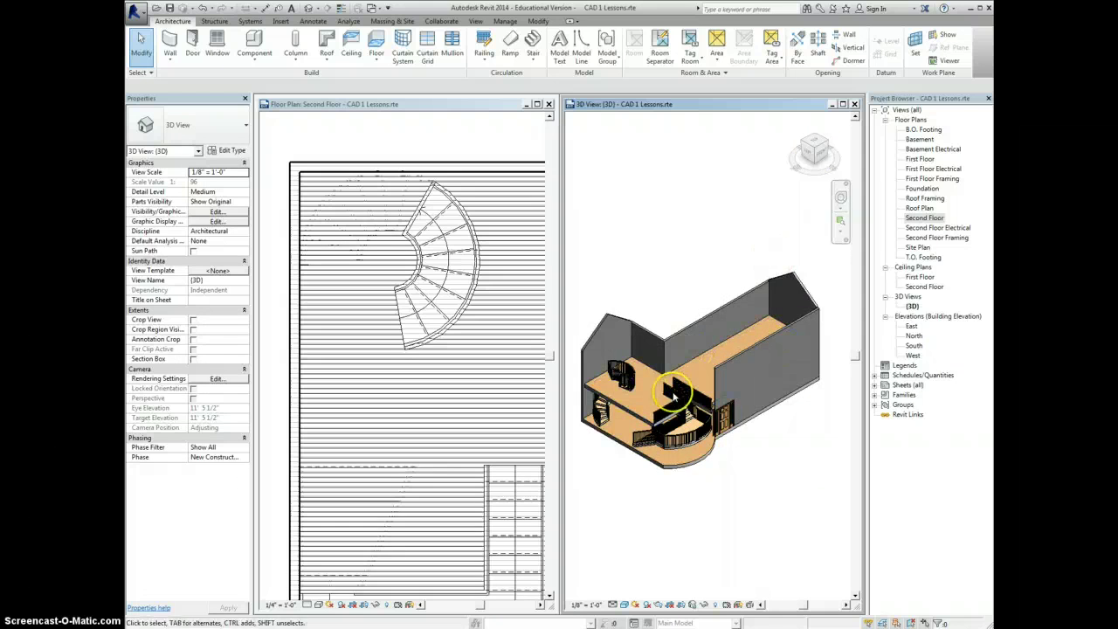
pyautogui.scroll(6, 664, 398)
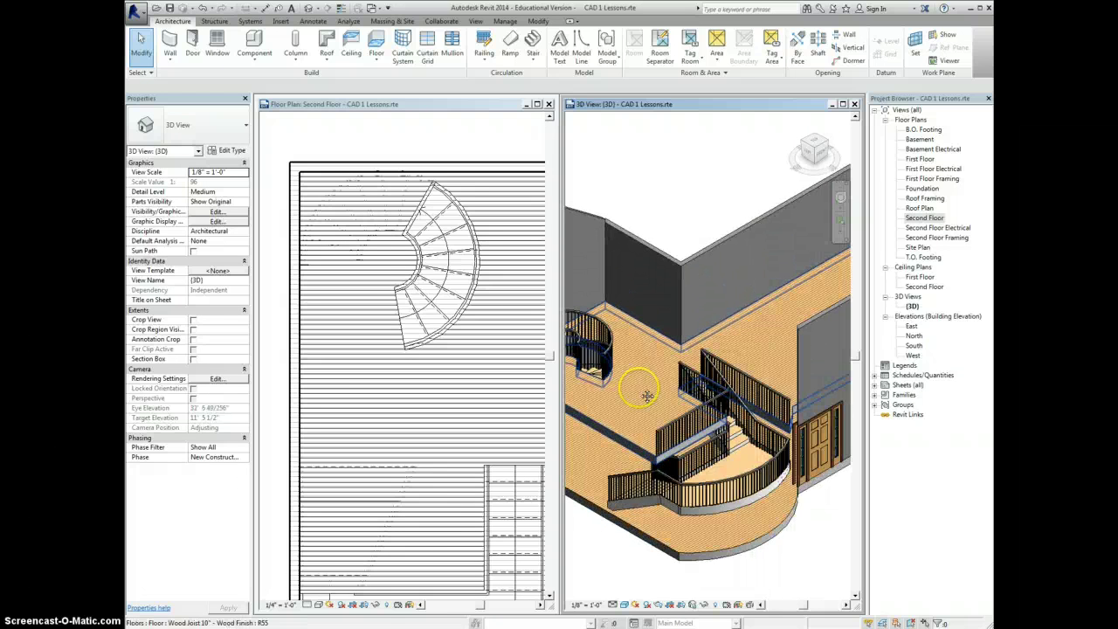
pyautogui.keyDown('shift'); pyautogui.moveTo(646, 396); pyautogui.dragTo(708, 418, button='middle'); pyautogui.keyUp('shift')
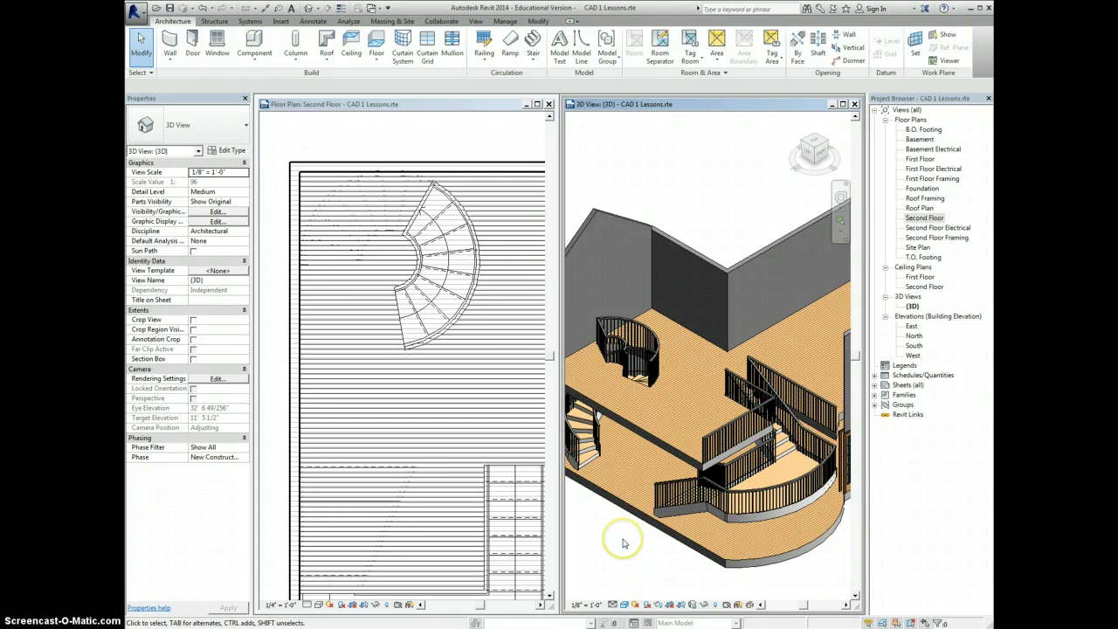
pyautogui.click(525, 105)
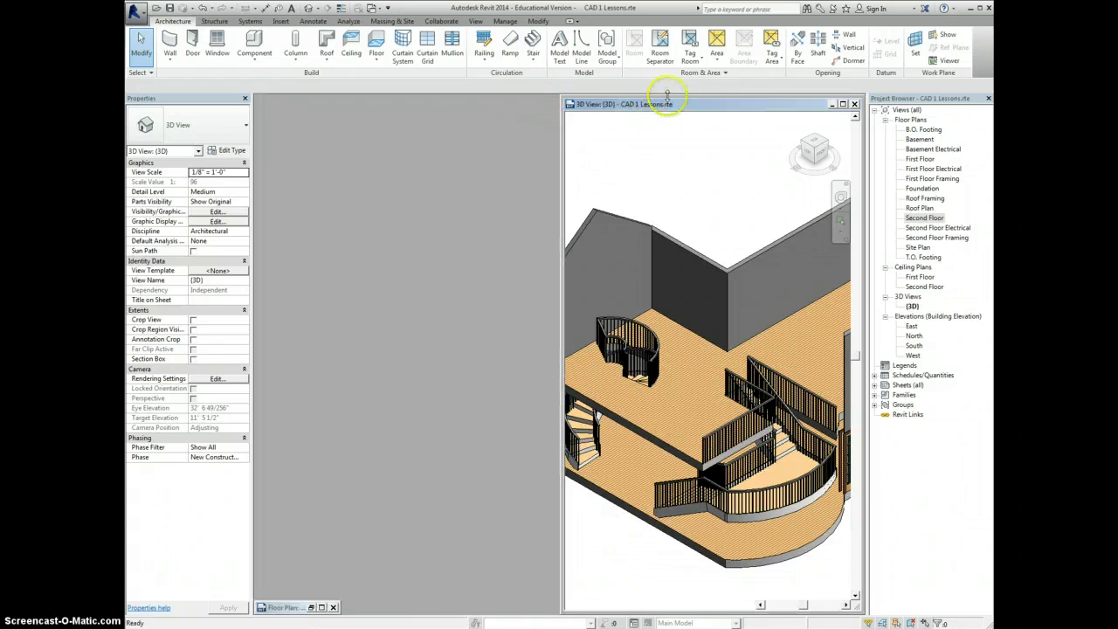
pyautogui.click(842, 104)
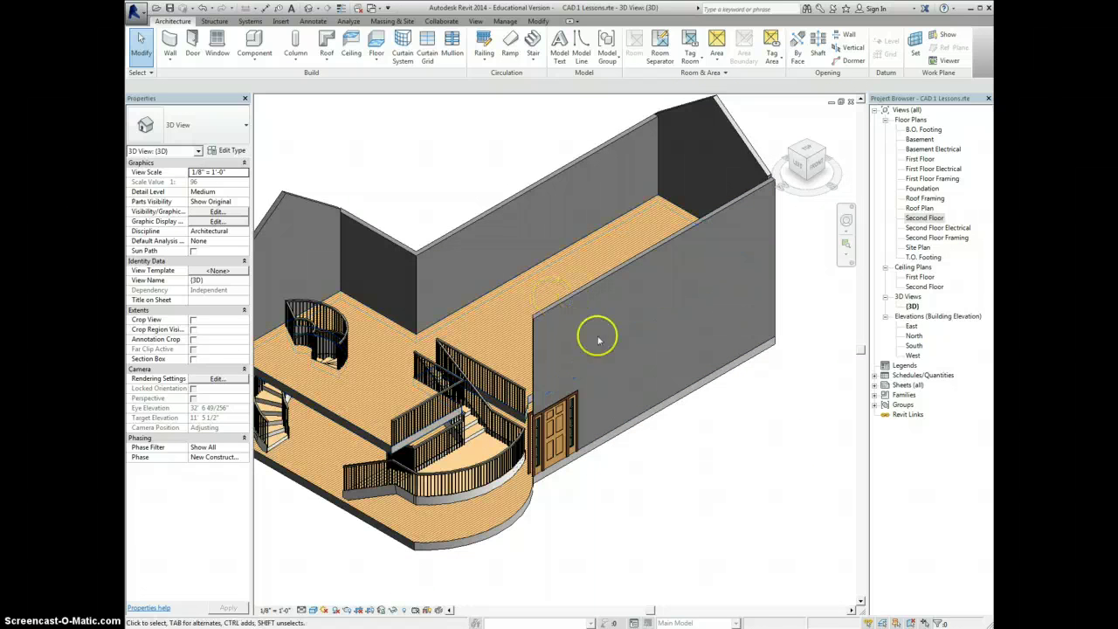
pyautogui.moveTo(654, 474)
pyautogui.mouseDown(button='middle')
pyautogui.moveTo(742, 462)
pyautogui.moveTo(757, 482)
pyautogui.mouseUp(button='middle')
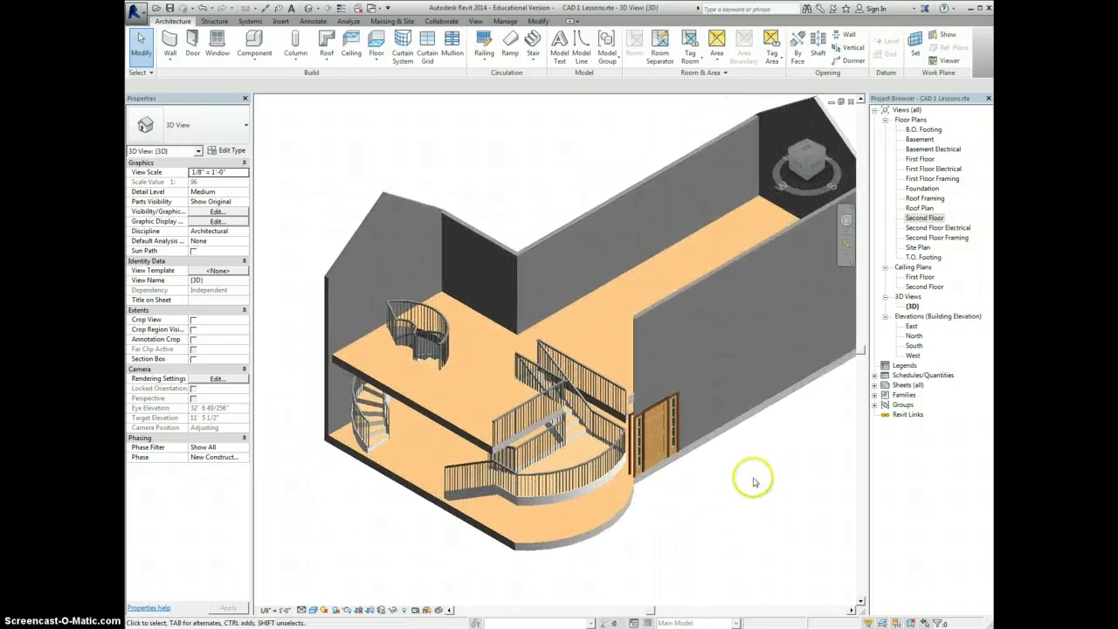
# Preview the 3D view in Wireframe and set its visual style to Hidden Line
pyautogui.click(312, 611)
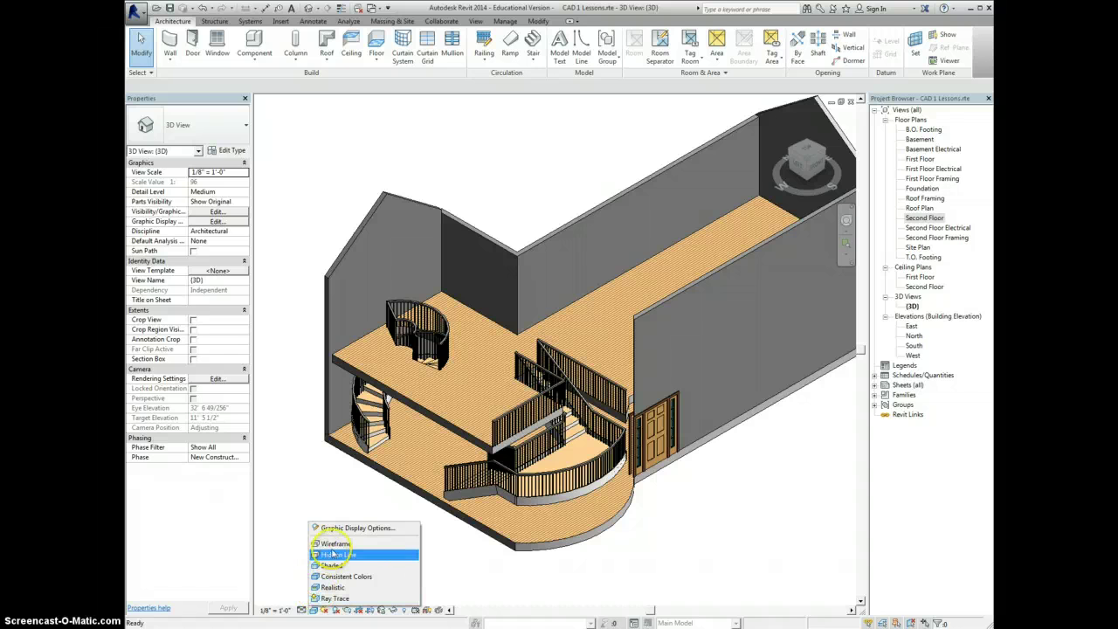
pyautogui.click(334, 554)
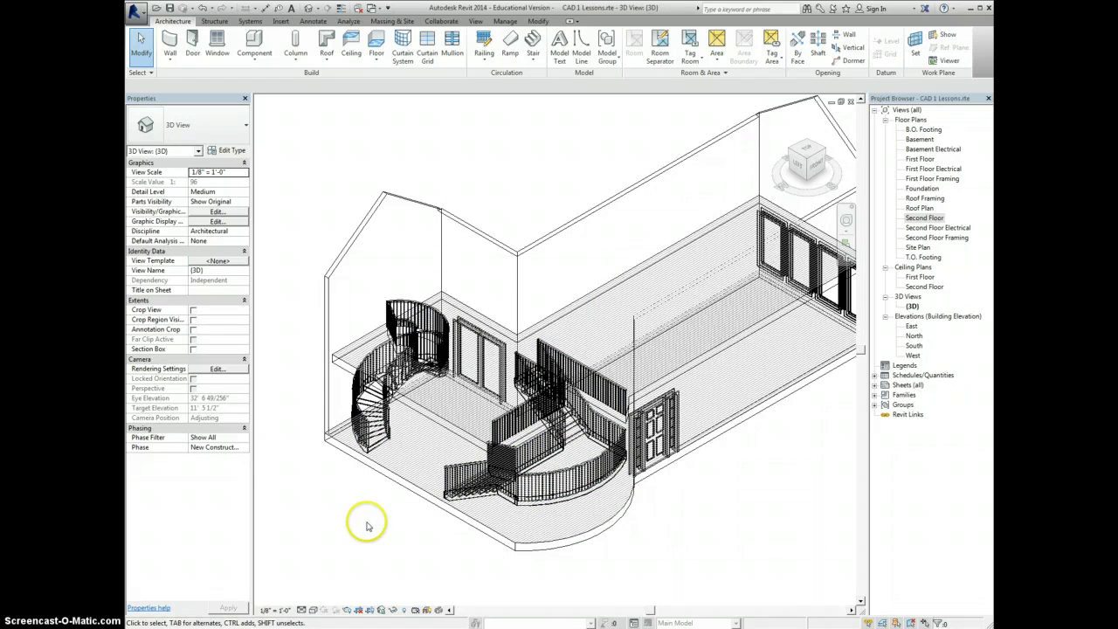
pyautogui.click(312, 610)
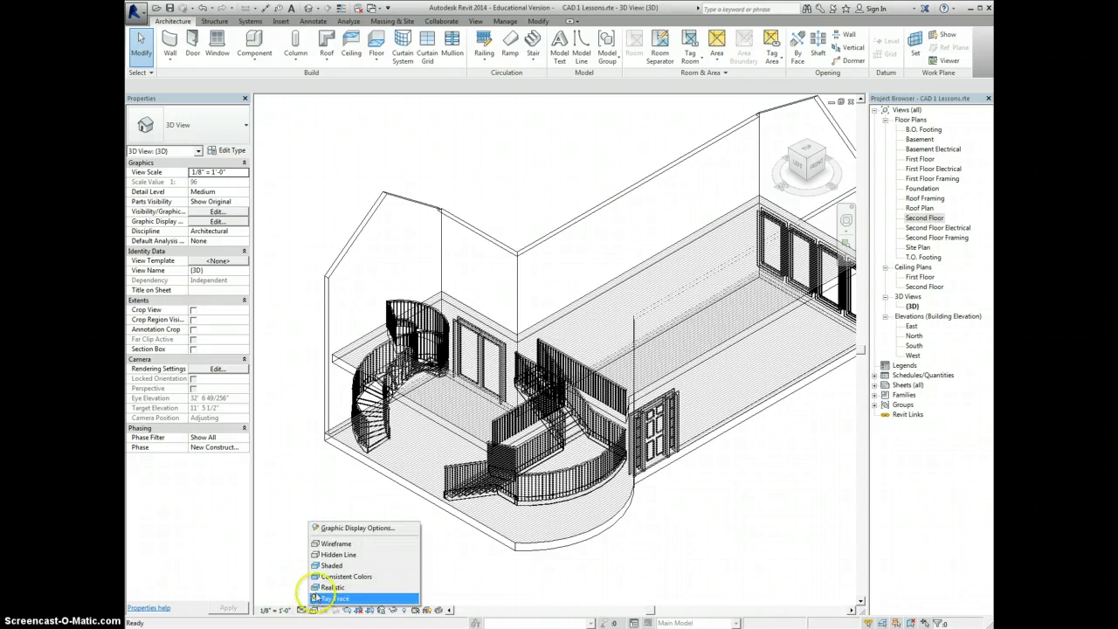
pyautogui.click(332, 556)
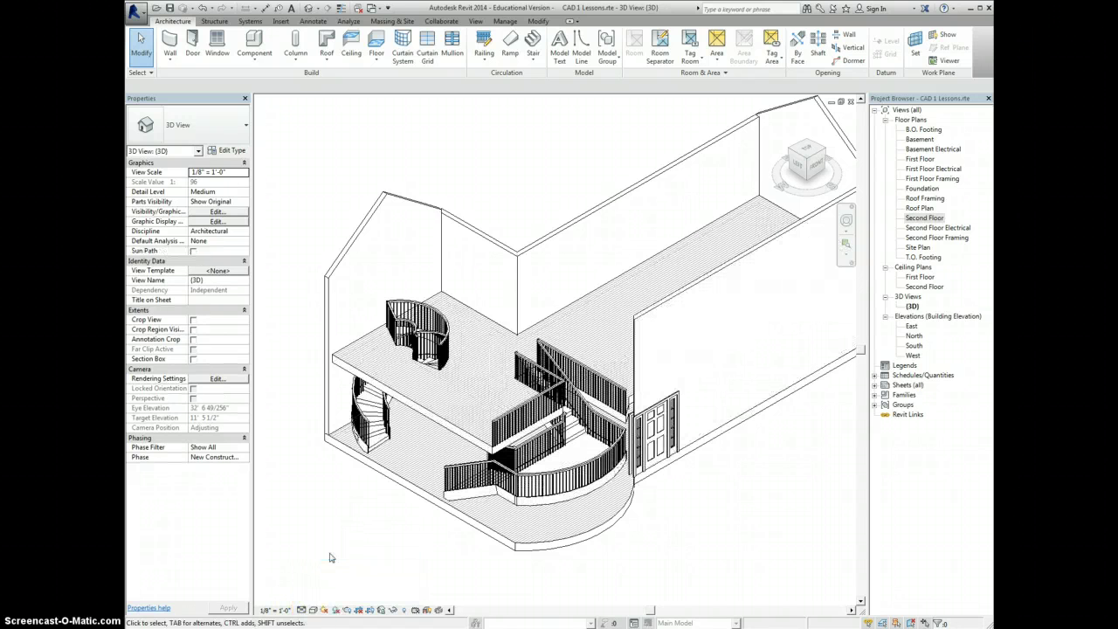
pyautogui.click(314, 610)
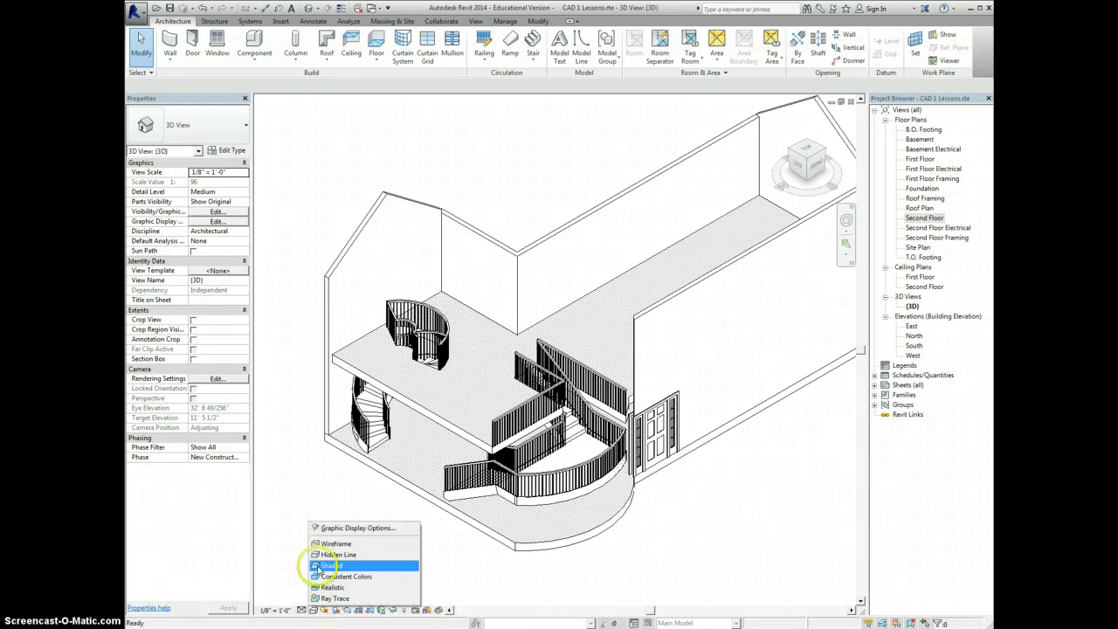
pyautogui.click(279, 529)
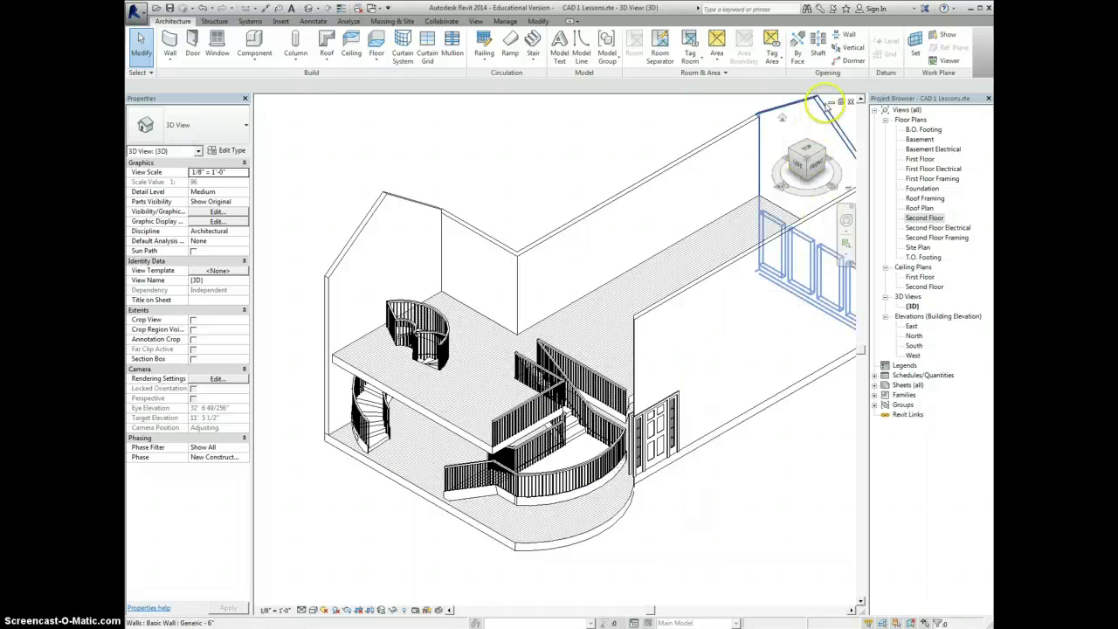
# Minimize the 3D view and maximize the Second Floor plan, framing the straight and spiral stair openings
pyautogui.click(831, 101)
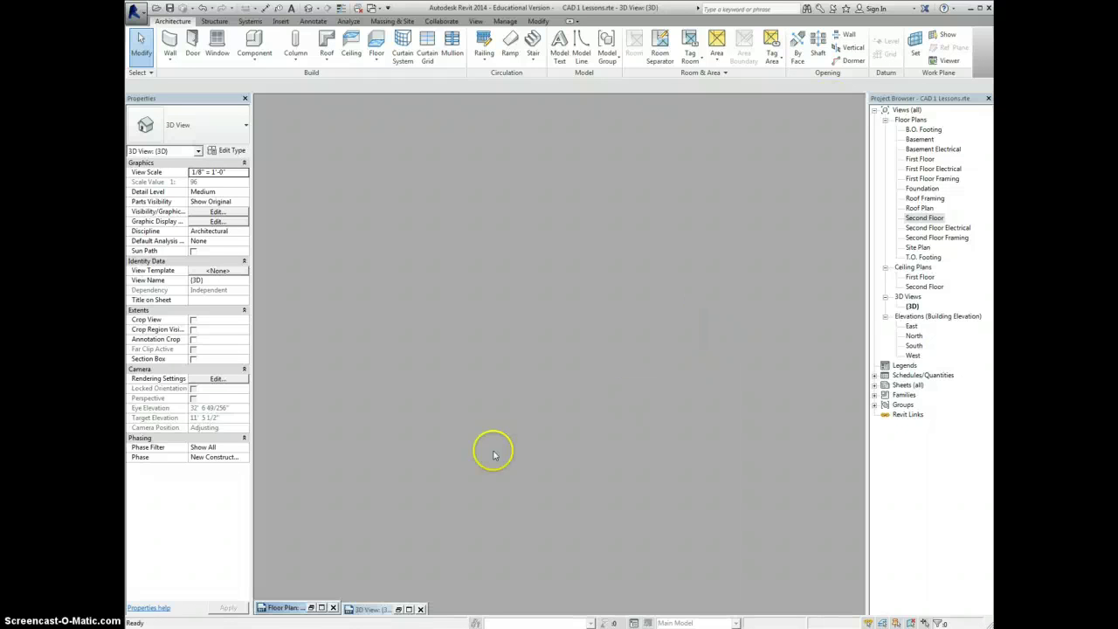
pyautogui.click(322, 608)
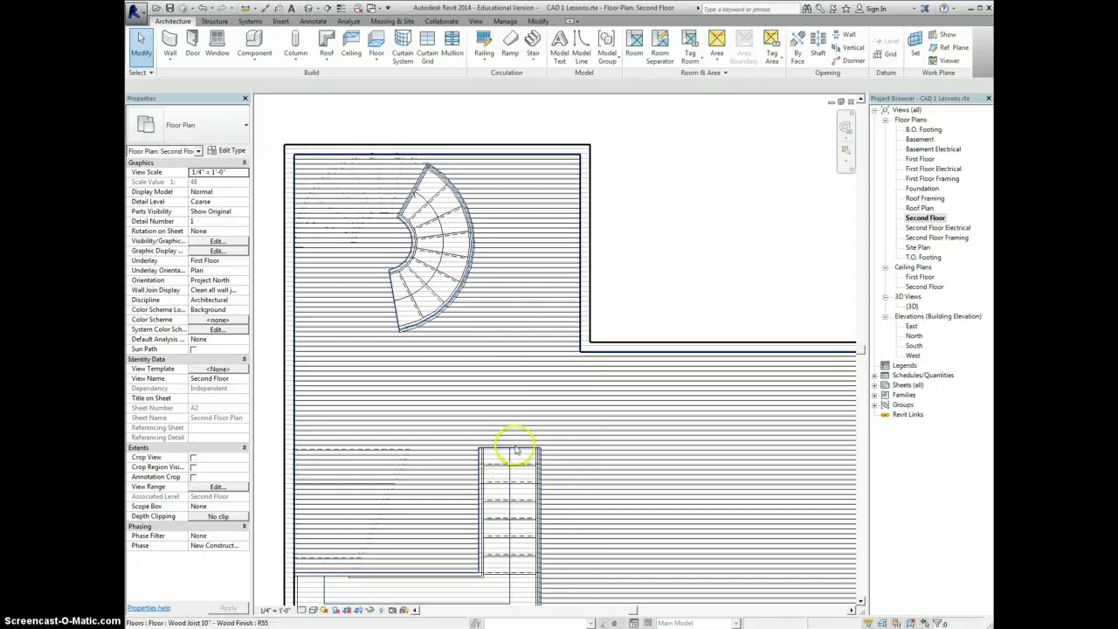
pyautogui.middleClick(594, 472)
pyautogui.middleClick(594, 472)
pyautogui.scroll(3, 544, 441)
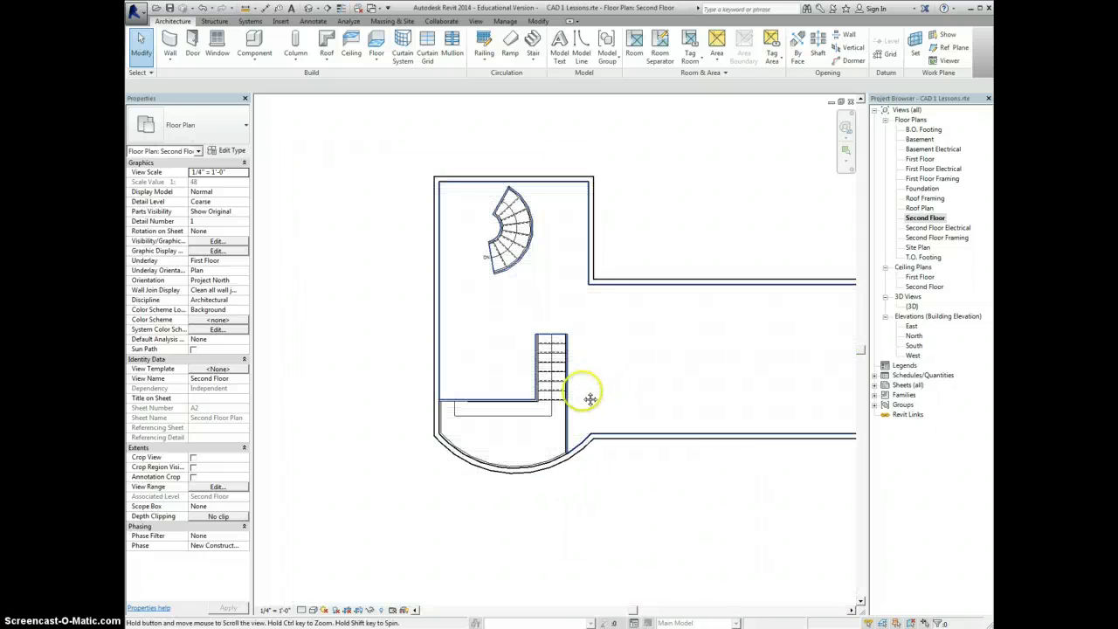
pyautogui.moveTo(589, 394); pyautogui.dragTo(560, 404, button='middle')
pyautogui.scroll(2, 550, 398)
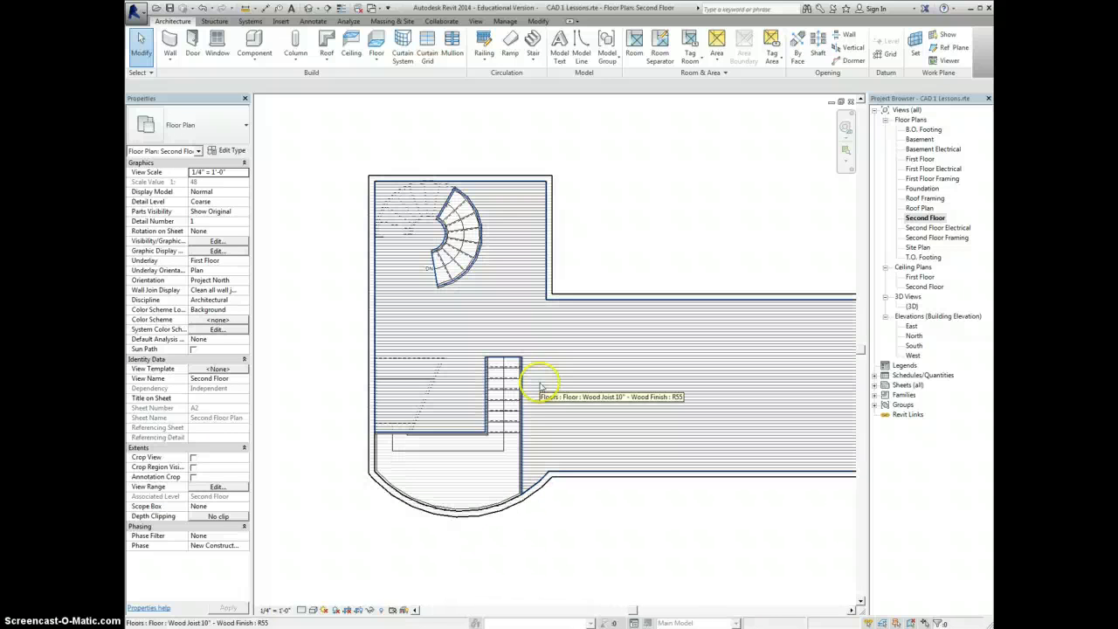
# Set the Second Floor plan's visual style to Hidden Line and fit the whole plan in view
pyautogui.click(313, 610)
pyautogui.click(331, 556)
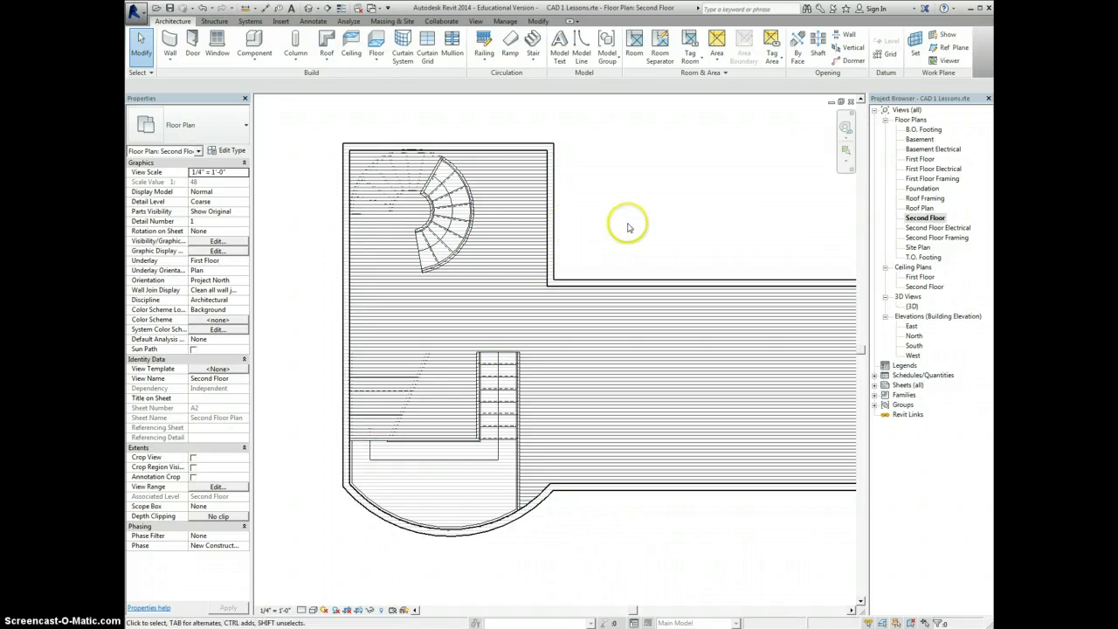
pyautogui.press('z')
pyautogui.press('e')
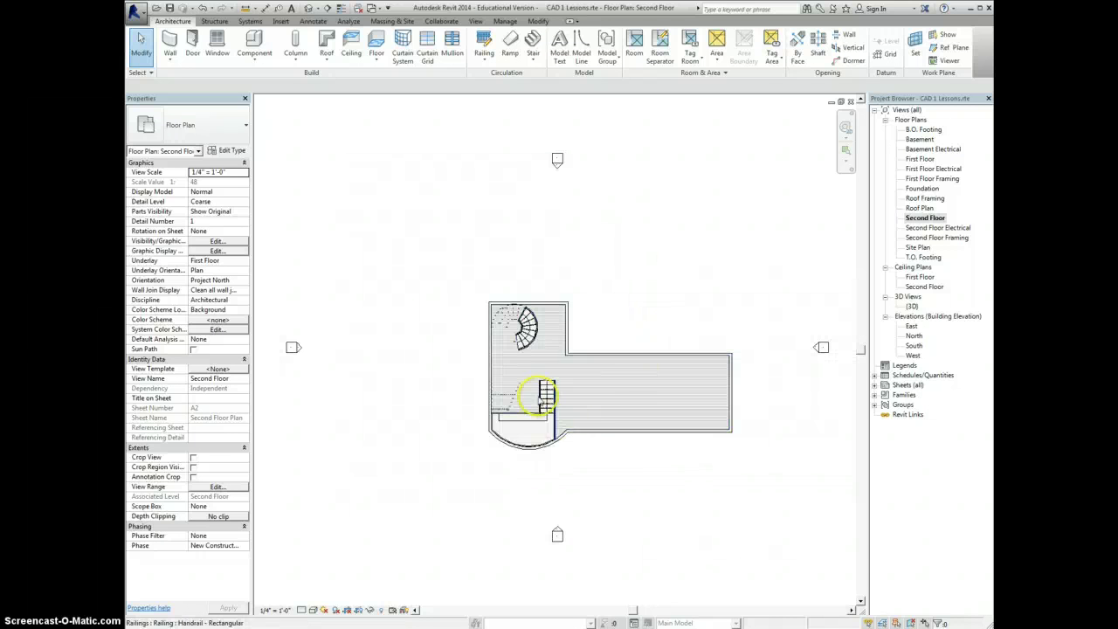